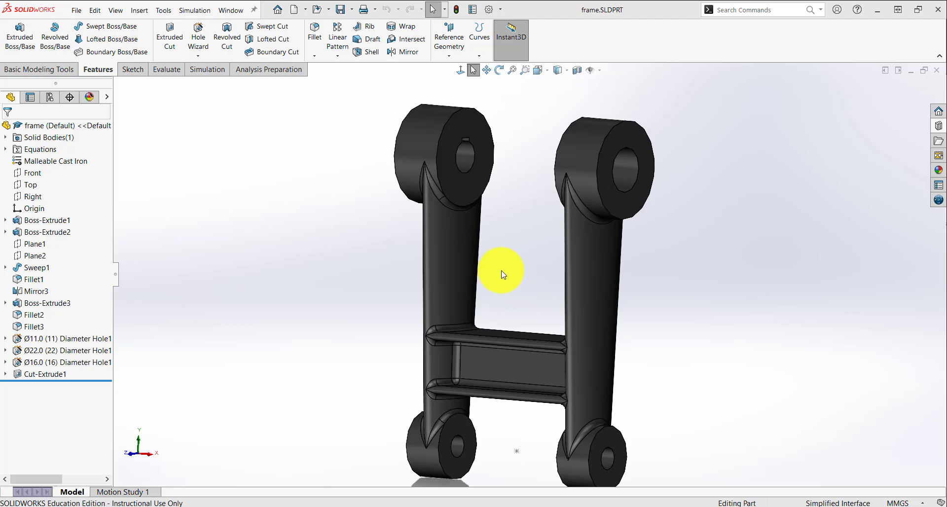
- Switch from the frame part to its drawing and keep Sheet1 as the active sheet
scroll(495, 295, "up", 2)
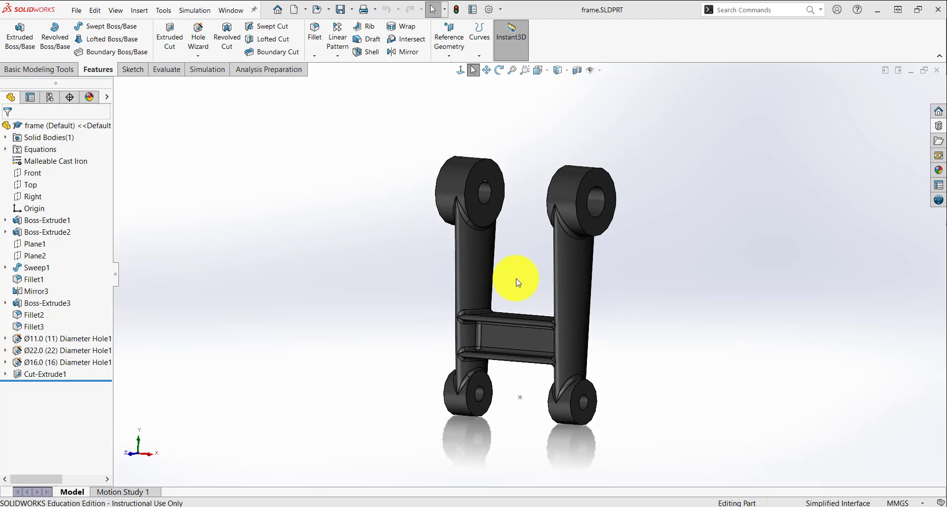
middle_click_drag(514, 282, 522, 321)
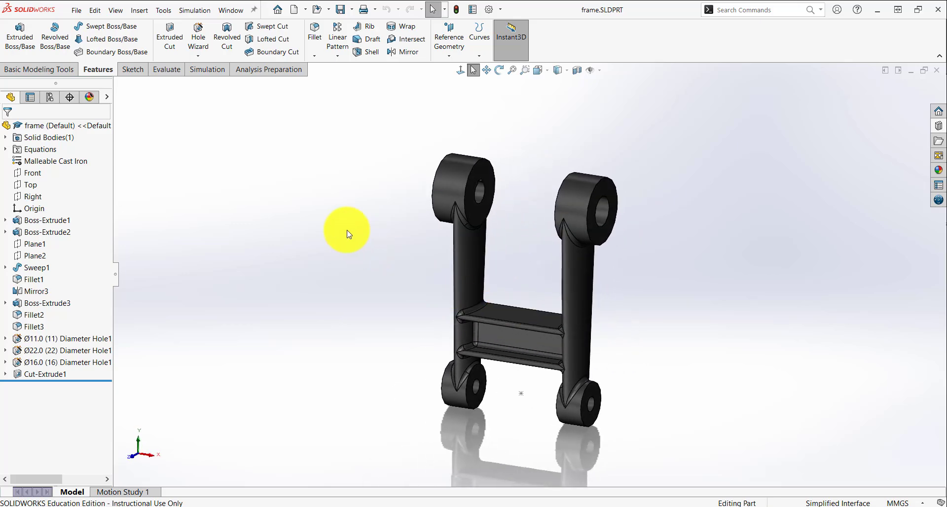
key("ctrl+Tab")
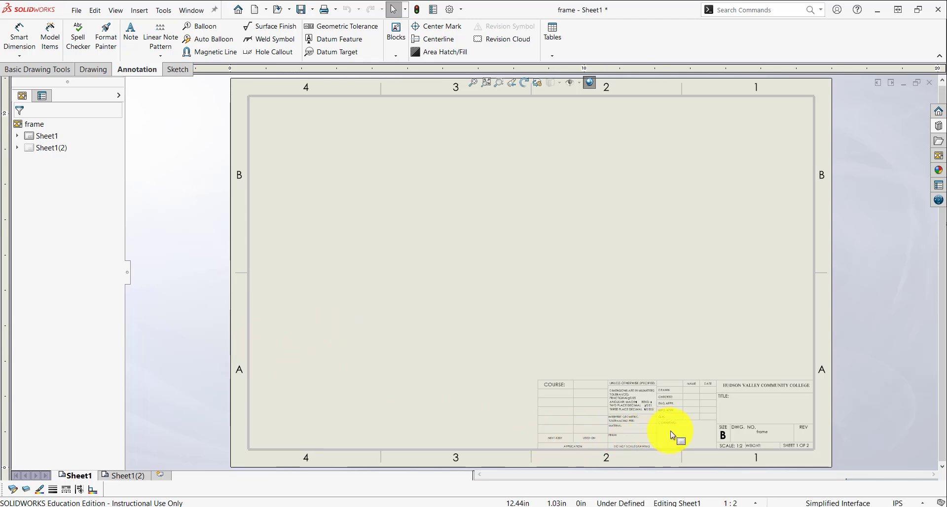
left_click(123, 477)
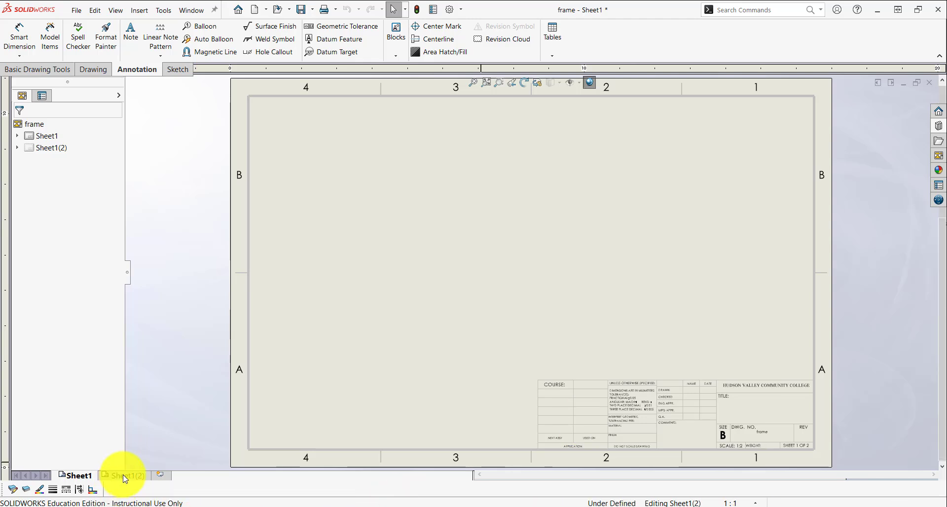
left_click(75, 476)
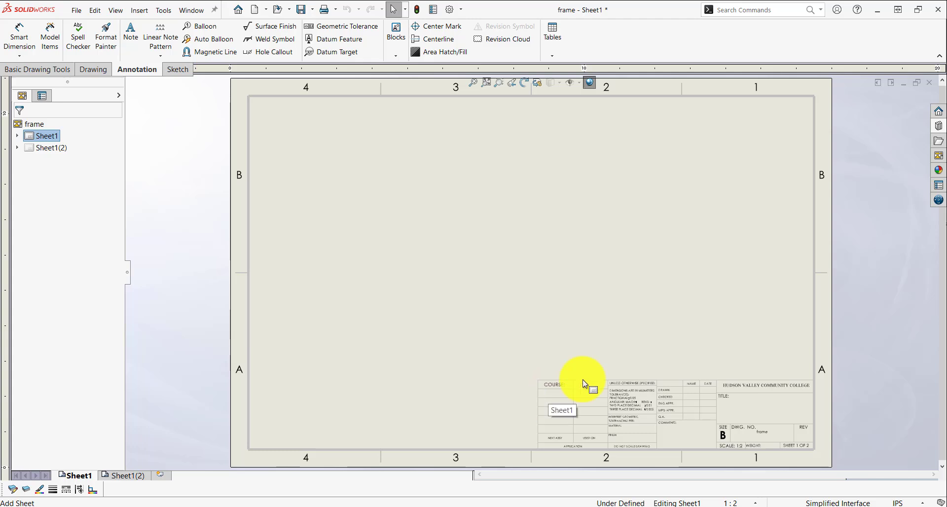
- Place the frame's front view on Sheet1 and project a right side view and a left side view from it
left_click(939, 158)
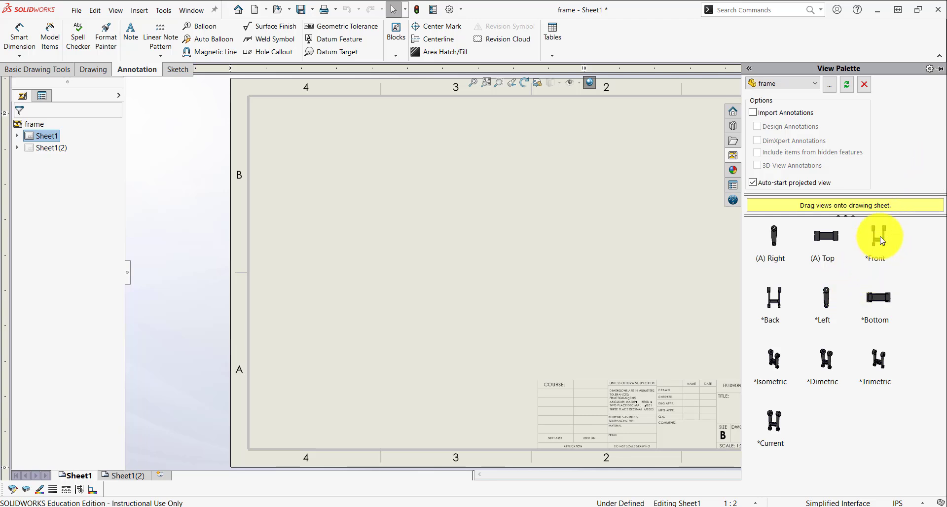
left_click_drag(884, 239, 372, 272)
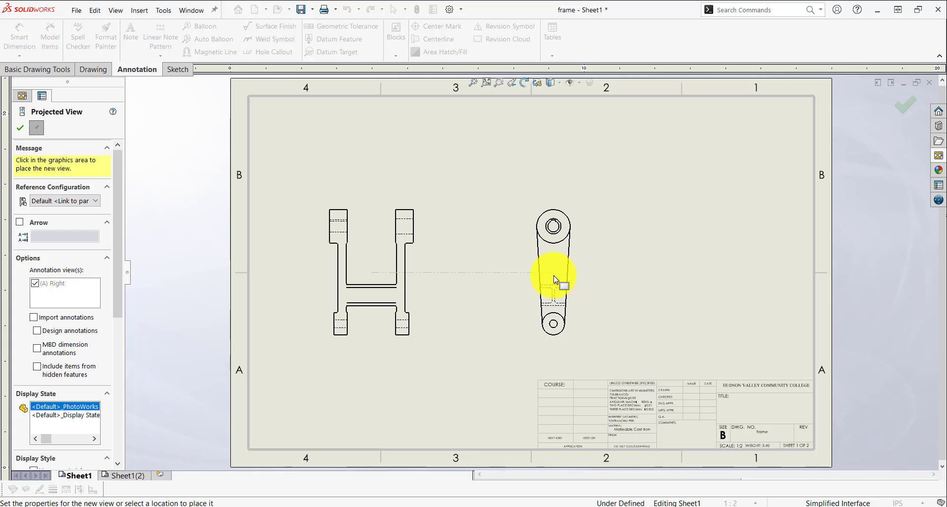
left_click(554, 276)
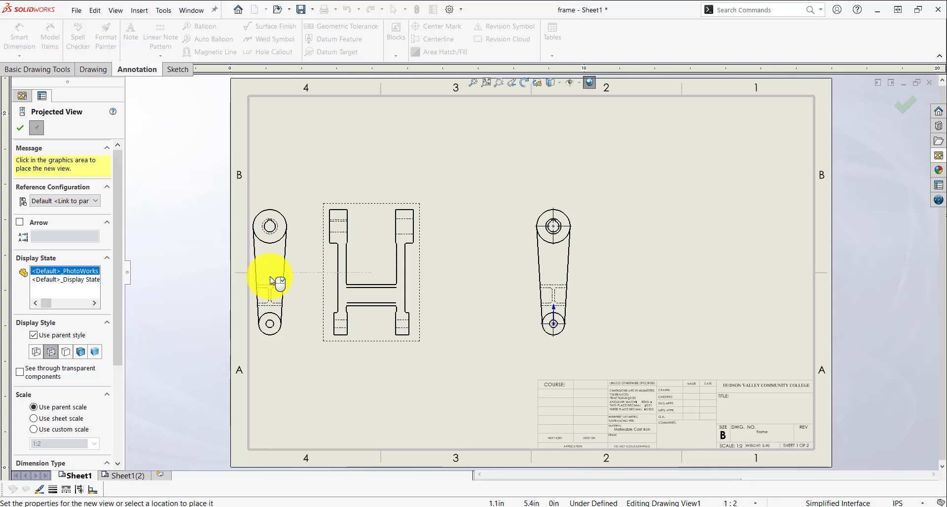
left_click(270, 276)
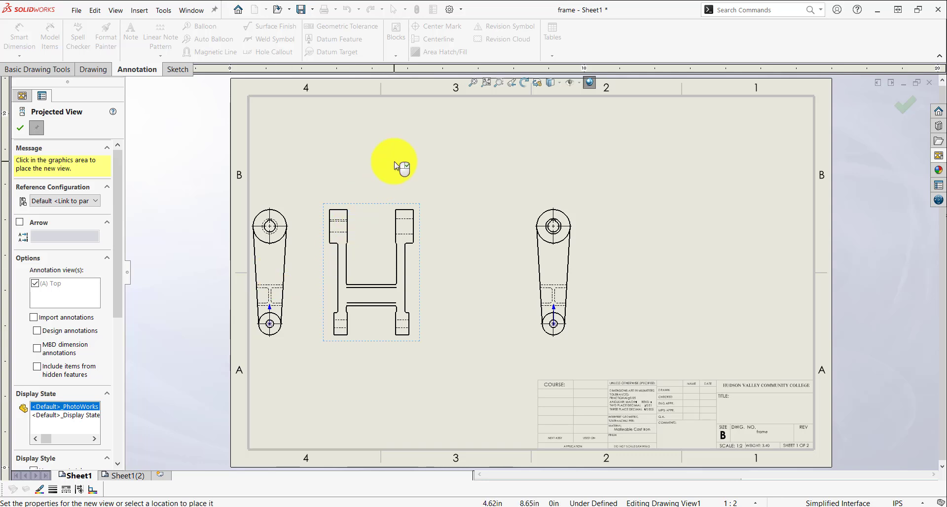
left_click(20, 128)
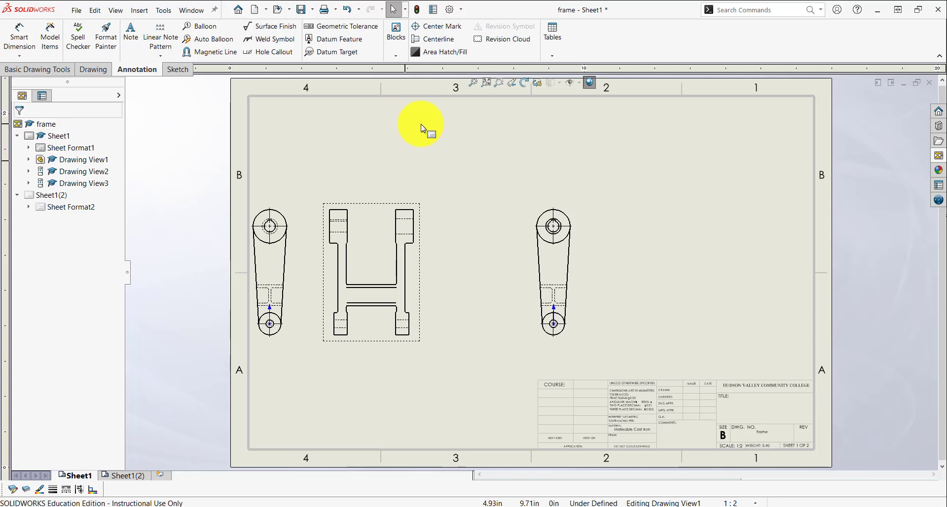
- Hide the origins in the drawing views and shift the front and left side views rightward, clear of the sheet border
left_click(582, 84)
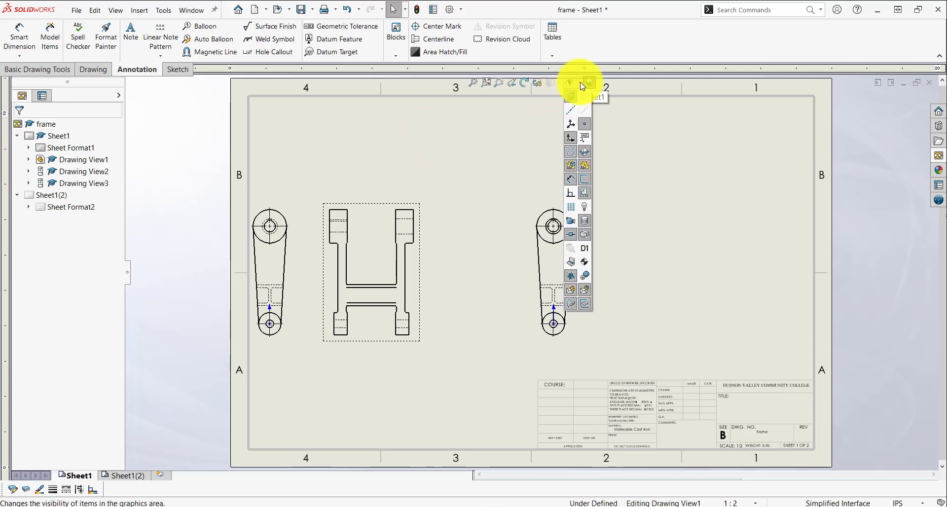
left_click(570, 140)
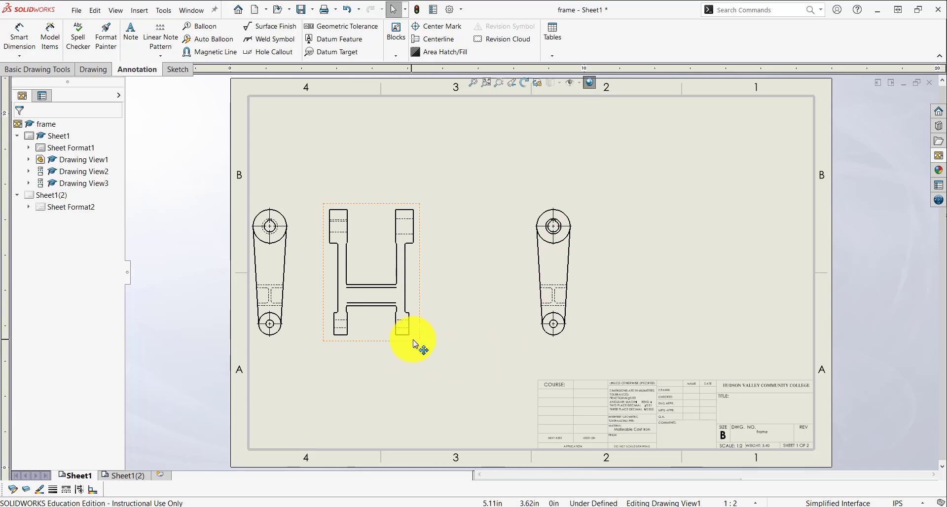
mouse_move(417, 345)
left_mouse_down()
mouse_move(499, 344)
mouse_move(488, 340)
left_mouse_up()
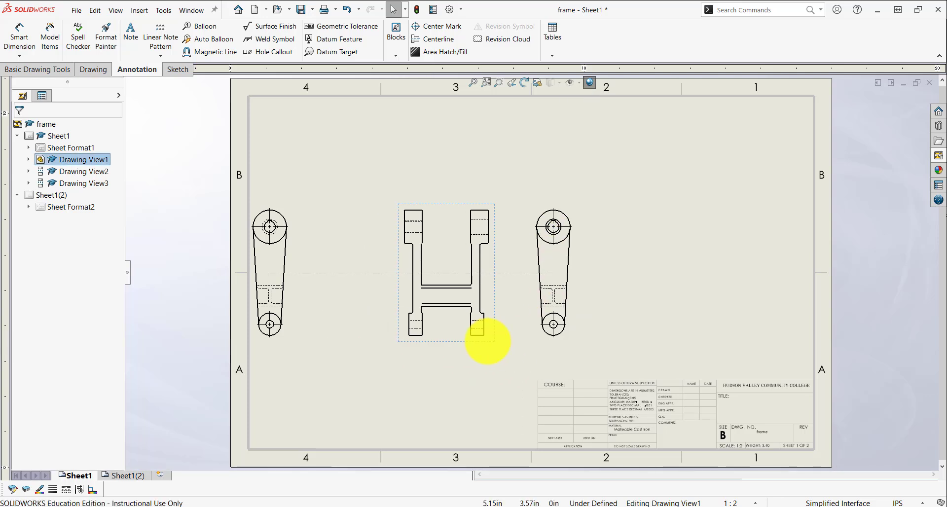
left_click(298, 340)
left_click(359, 339)
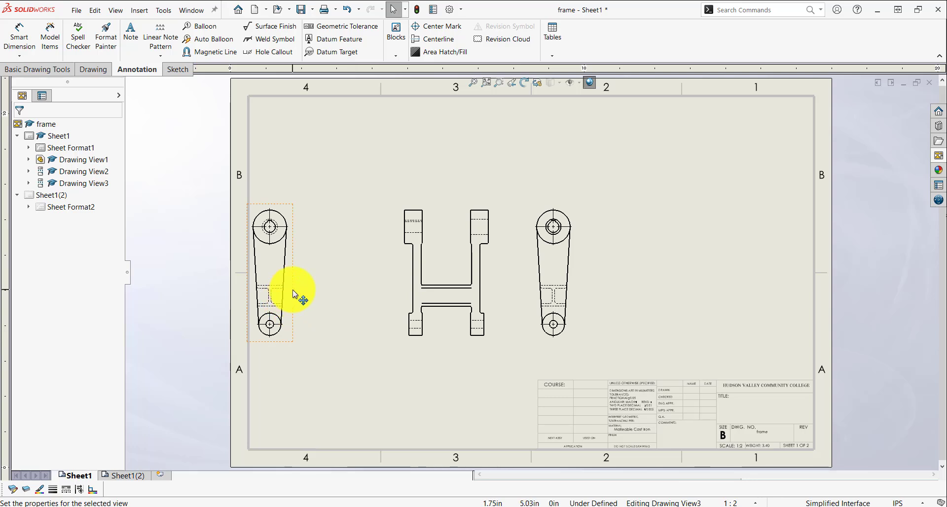
left_click_drag(293, 289, 347, 288)
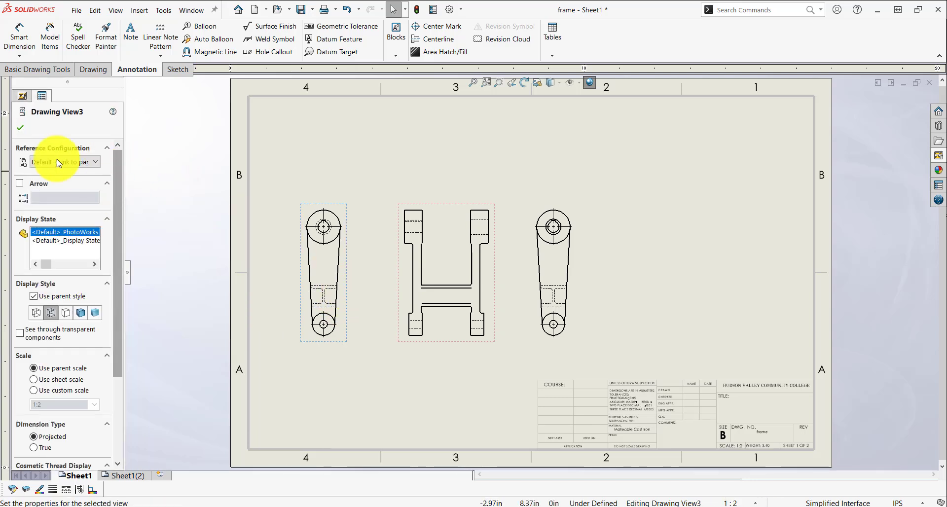
left_click(20, 129)
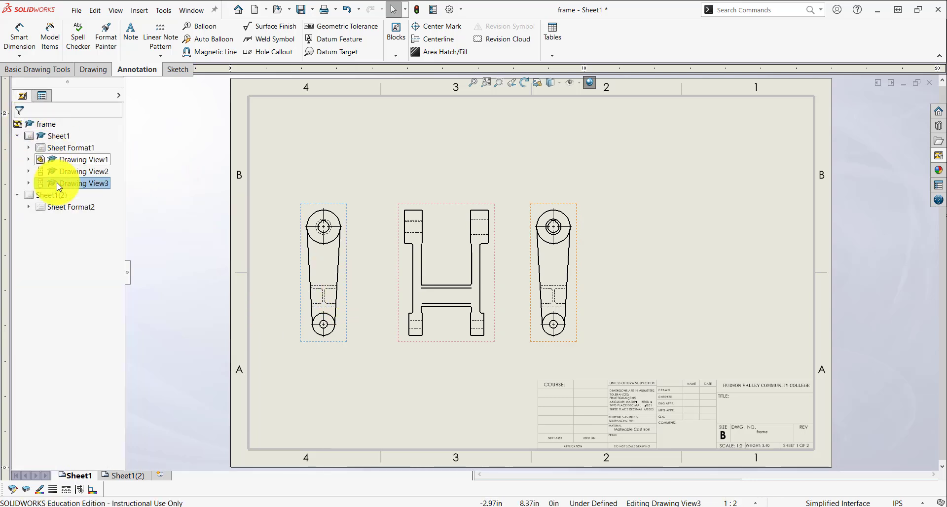
- Set the scale of Sheet1 to 1:1
right_click(78, 148)
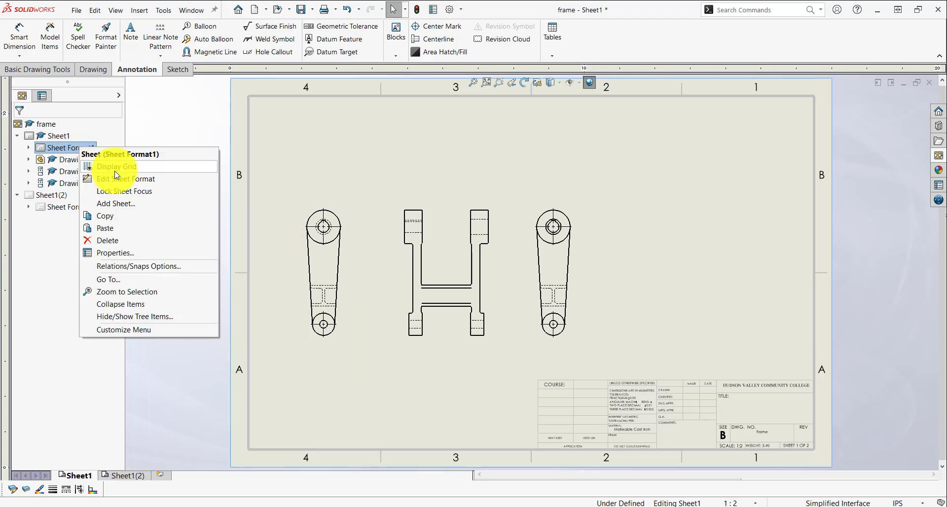
left_click(135, 252)
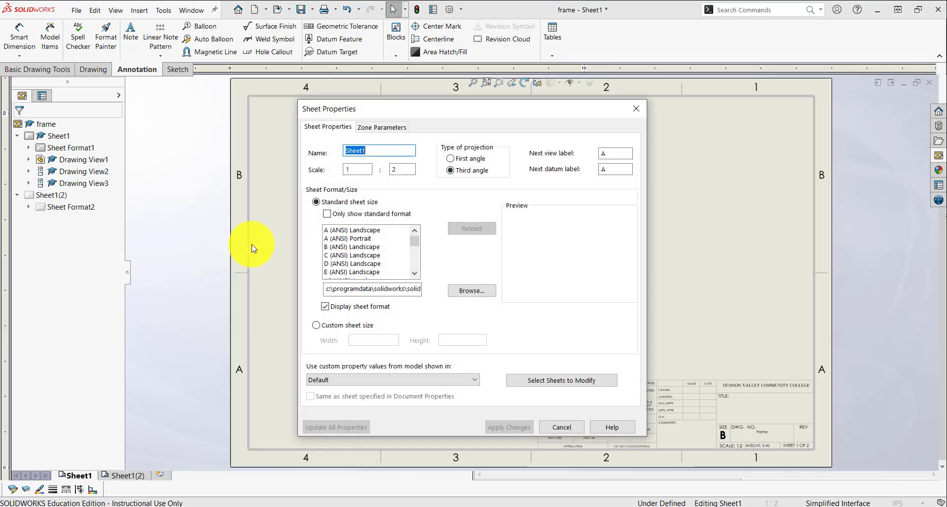
double_click(400, 169)
type("1")
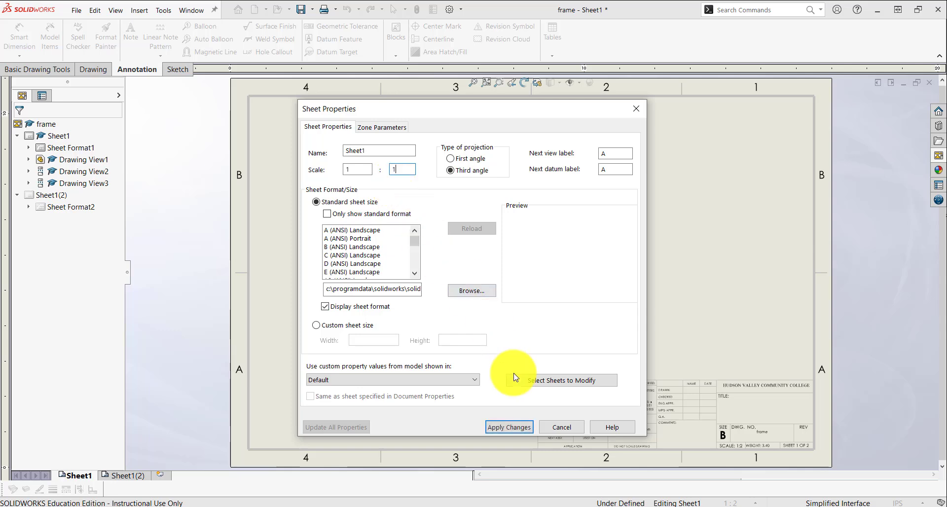
left_click(509, 428)
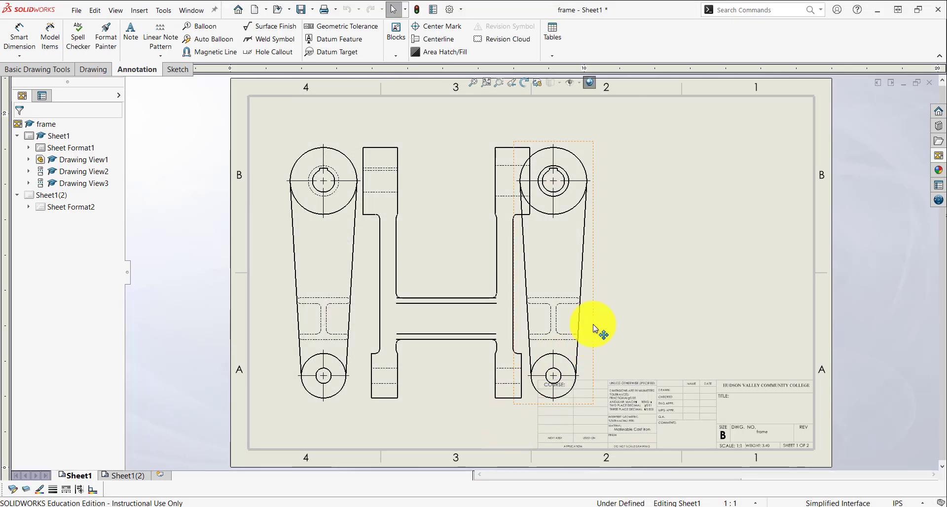
- Spread the three enlarged views across the sheet above the title block, leaving room between the front and right side views
left_click_drag(601, 316, 667, 285)
left_click_drag(537, 302, 570, 272)
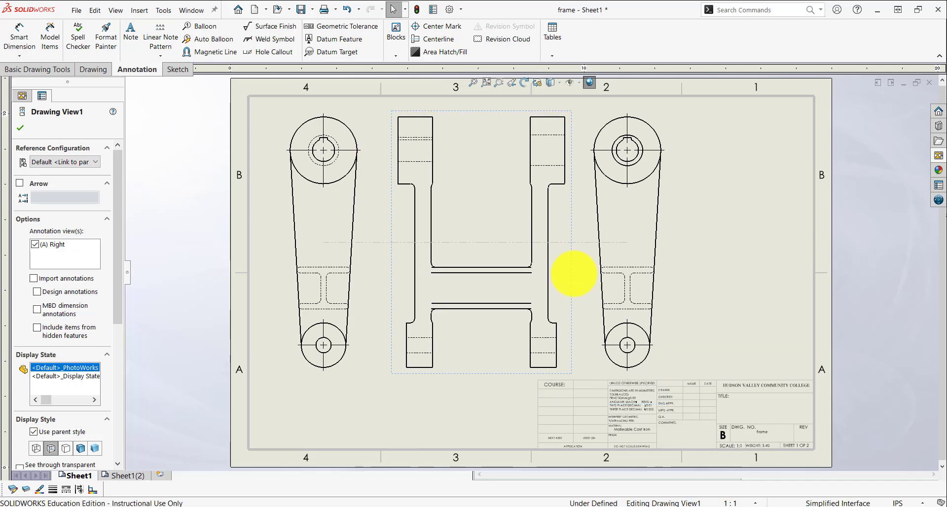
mouse_move(669, 274)
left_mouse_down()
mouse_move(719, 271)
mouse_move(671, 268)
left_mouse_up()
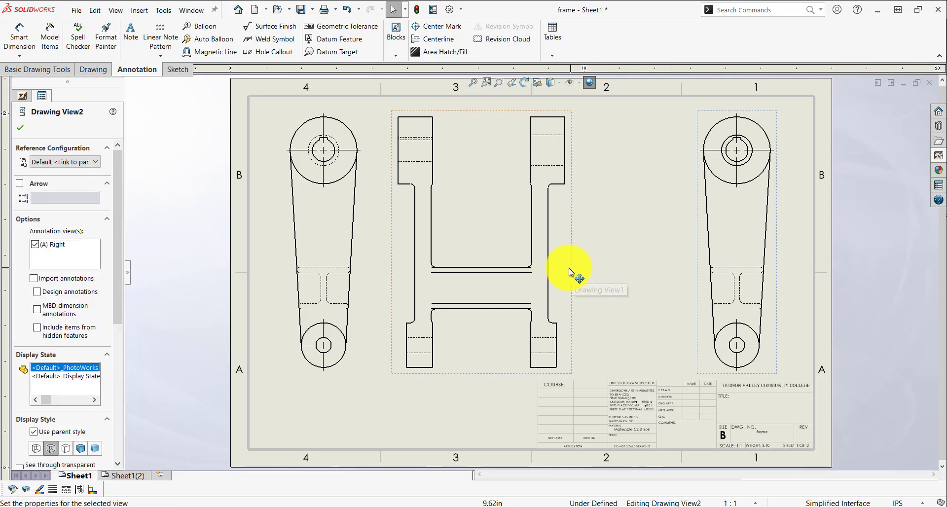
left_click_drag(570, 272, 621, 270)
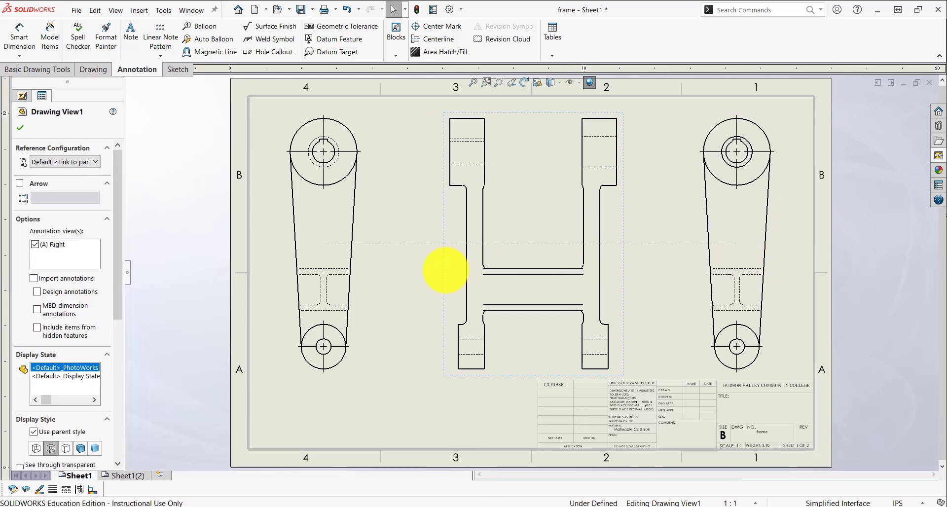
left_click(365, 268)
mouse_move(363, 271)
left_mouse_down()
mouse_move(391, 268)
mouse_move(377, 265)
left_mouse_up()
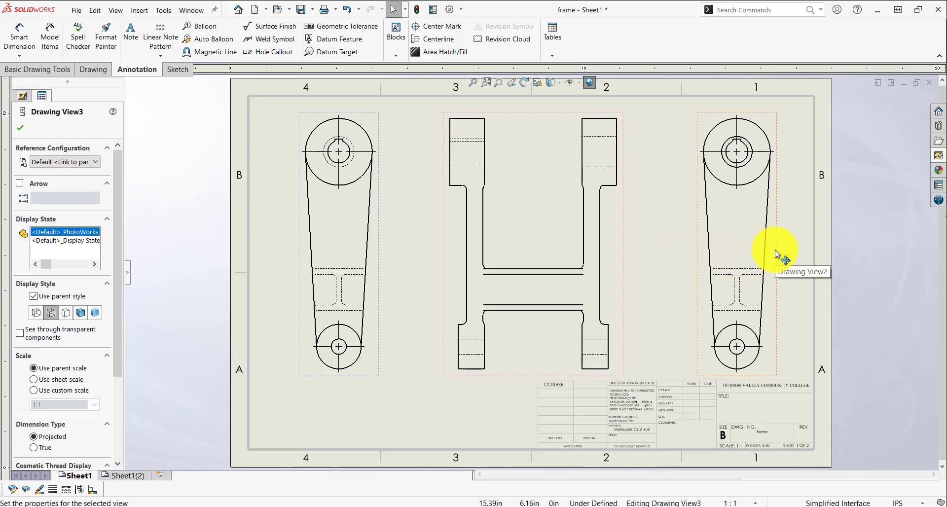
left_click_drag(775, 250, 789, 249)
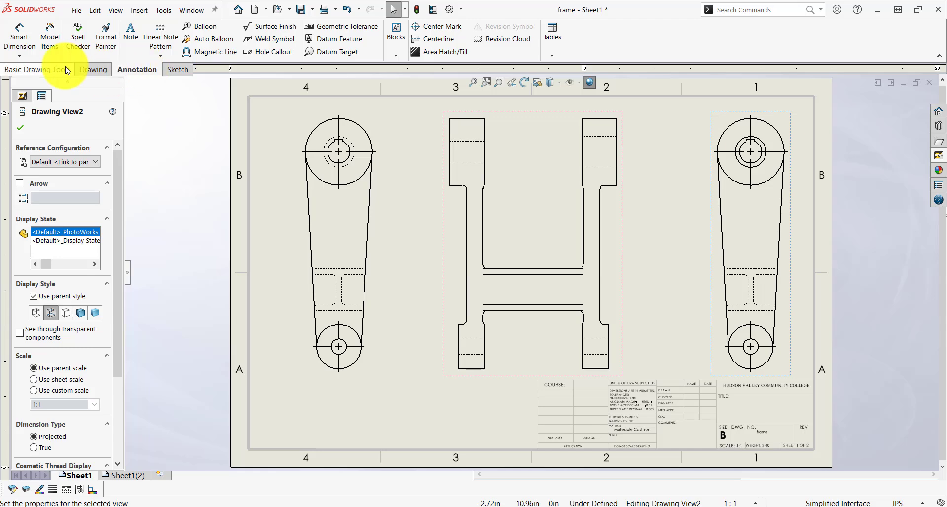
- Create section view A-A with a vertical cutting line through the middle of the front view's crossbar, placed beside the right side view
left_click(88, 69)
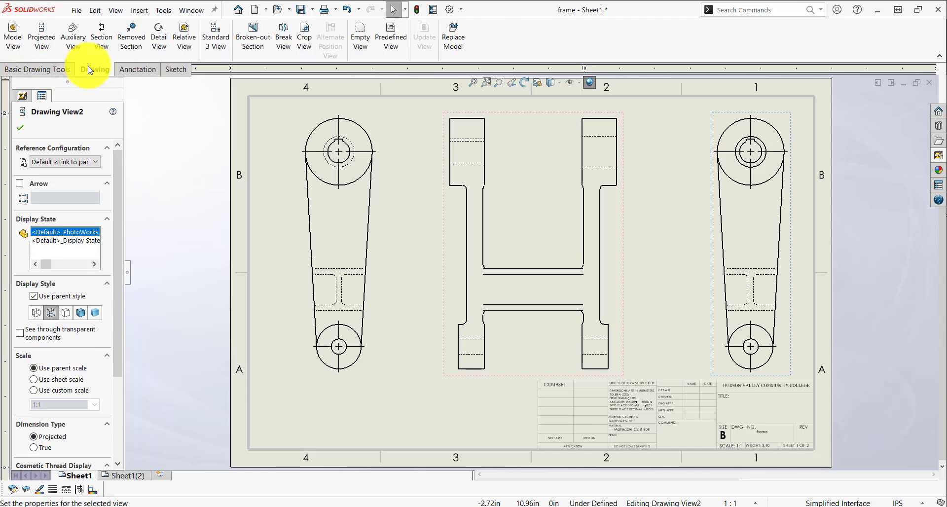
left_click(101, 43)
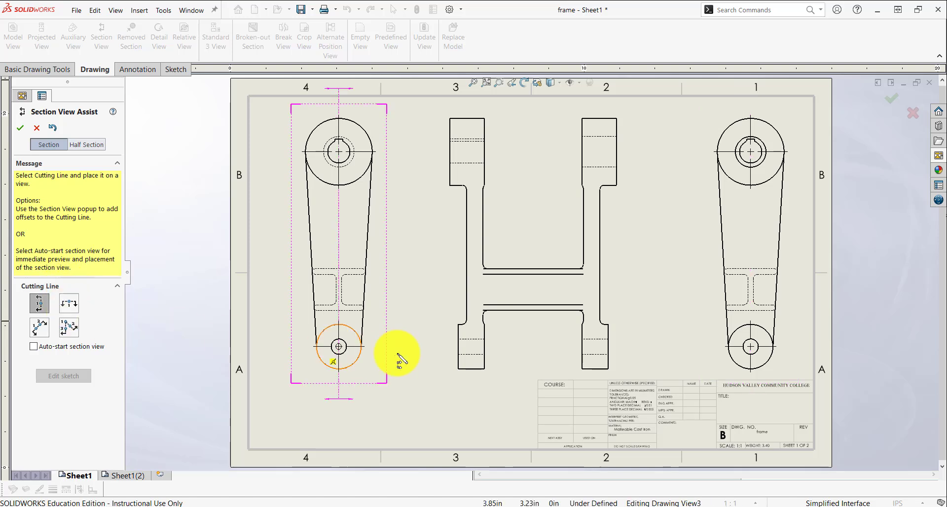
left_click(537, 308)
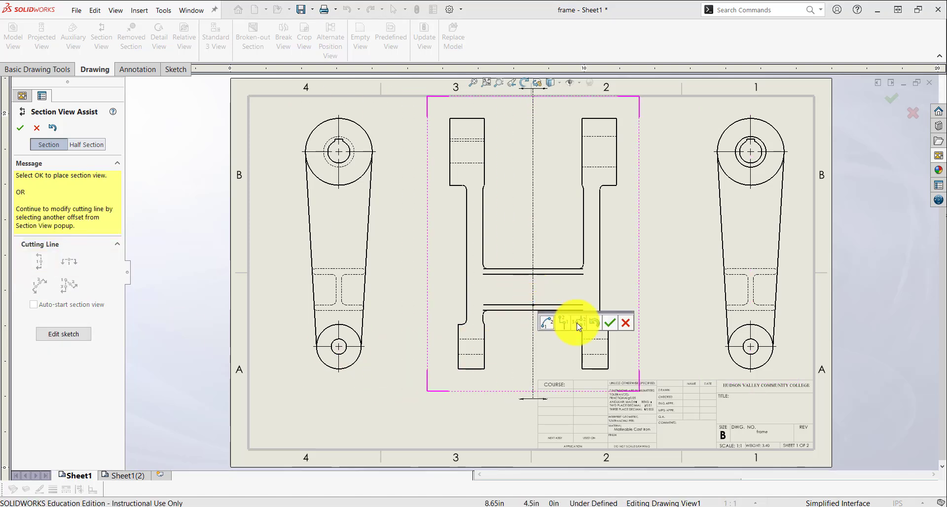
left_click(611, 325)
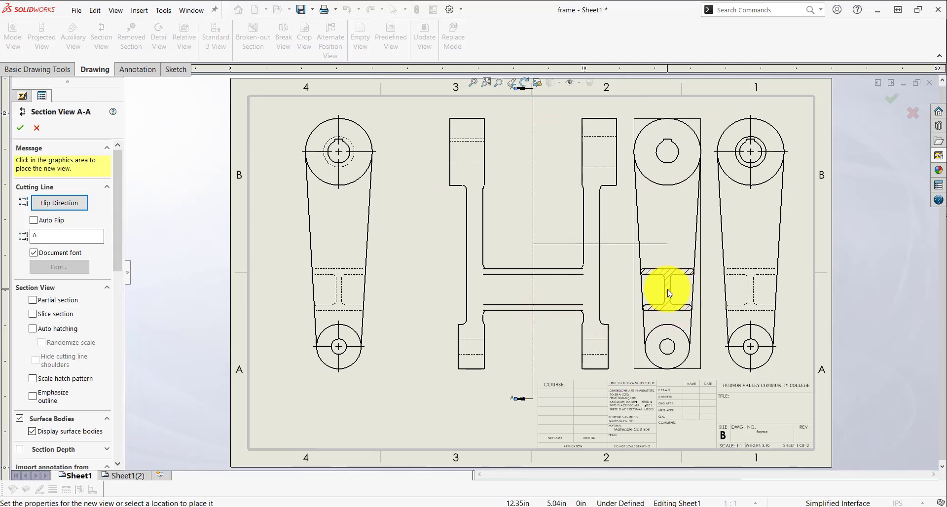
left_click(667, 289)
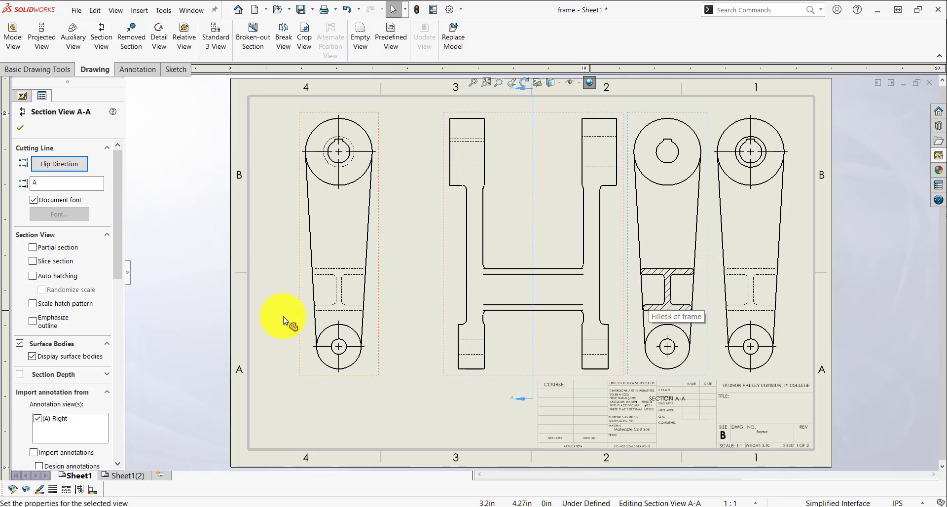
- Make section A-A a partial section and a slice section
left_click(32, 263)
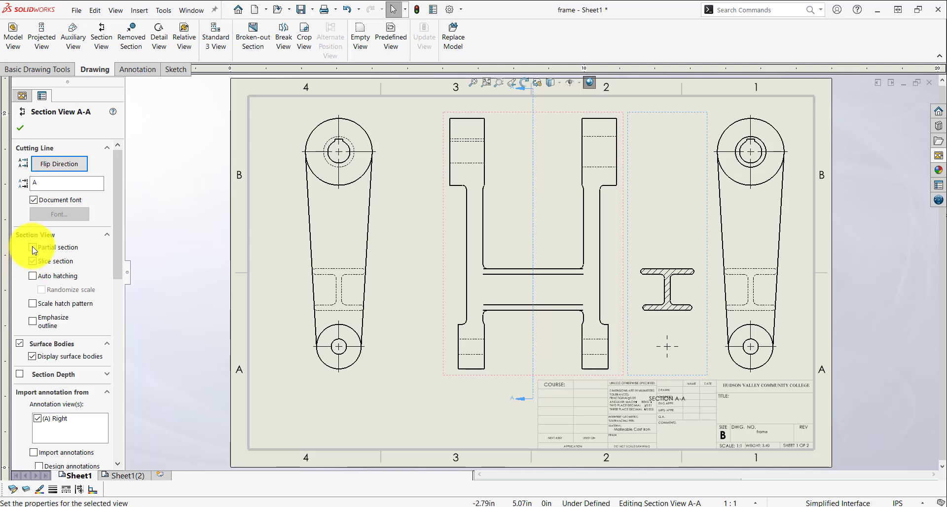
left_click(33, 248)
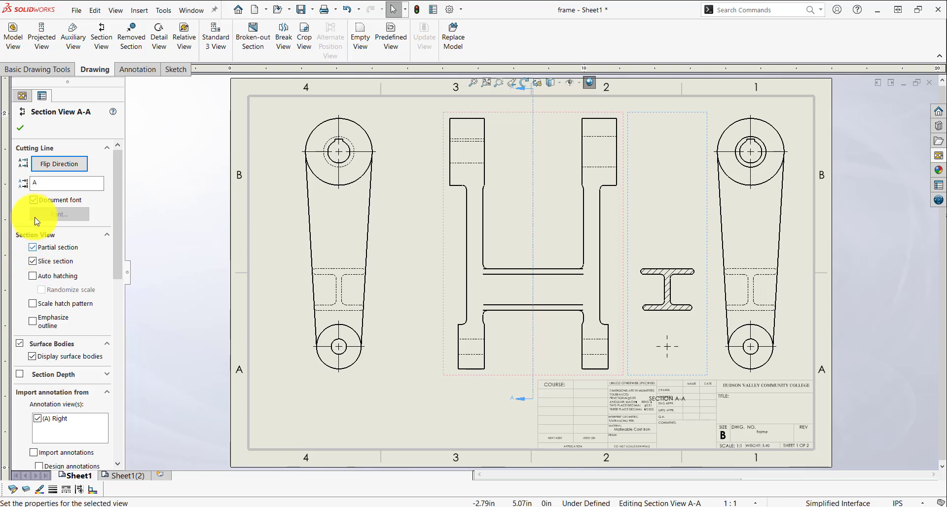
left_click(20, 127)
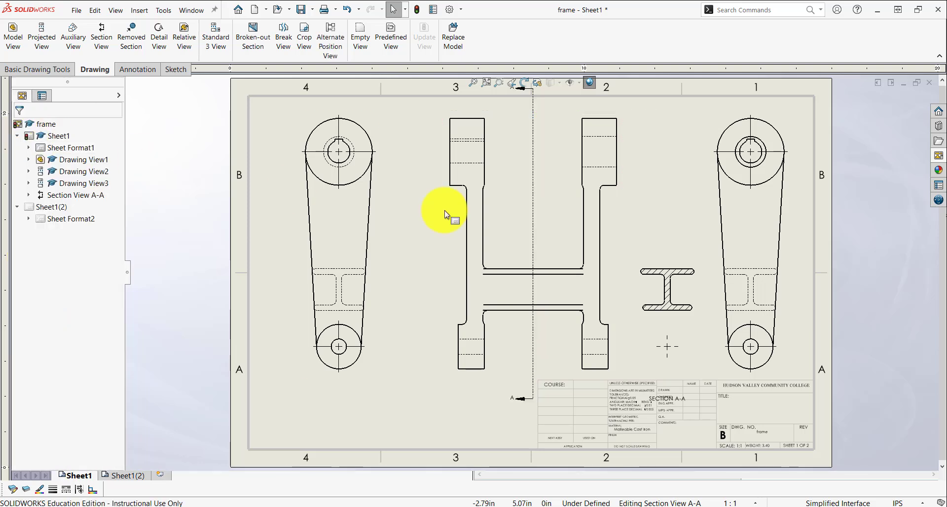
- Shorten cutting line A-A to end just above and below the crossbar, and shift the section view slightly toward the right side view
left_click(677, 208)
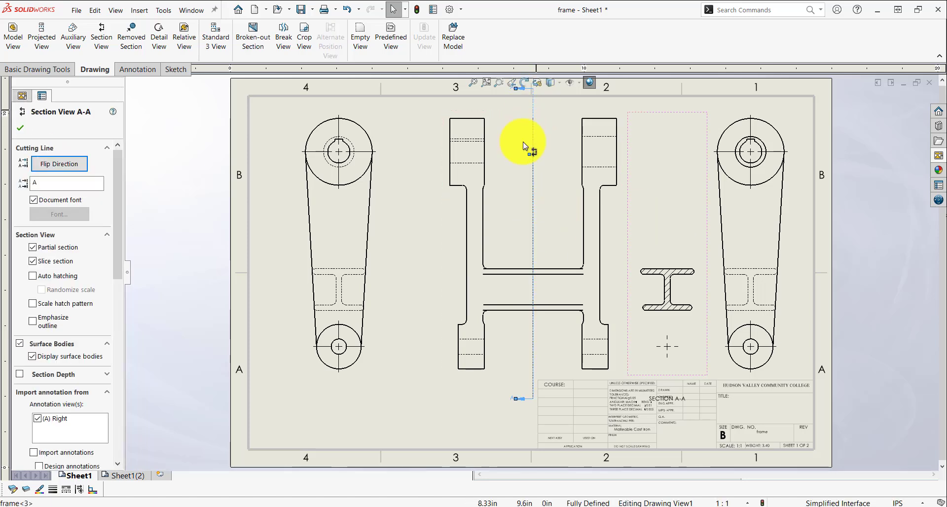
left_click(533, 254)
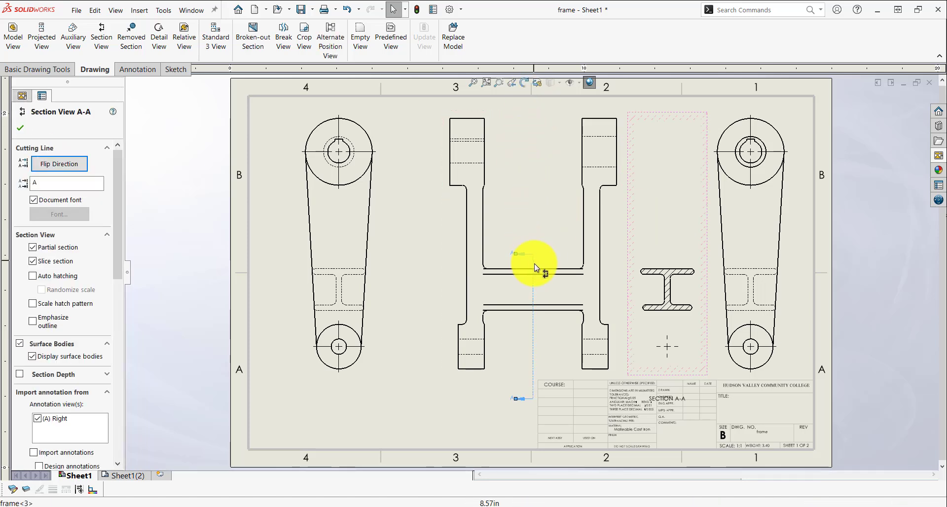
left_click(532, 399)
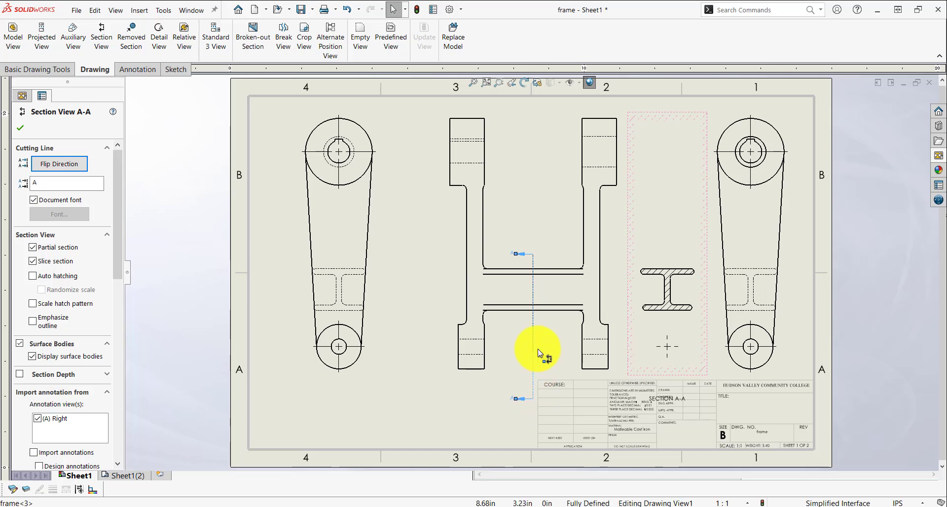
left_click(535, 318)
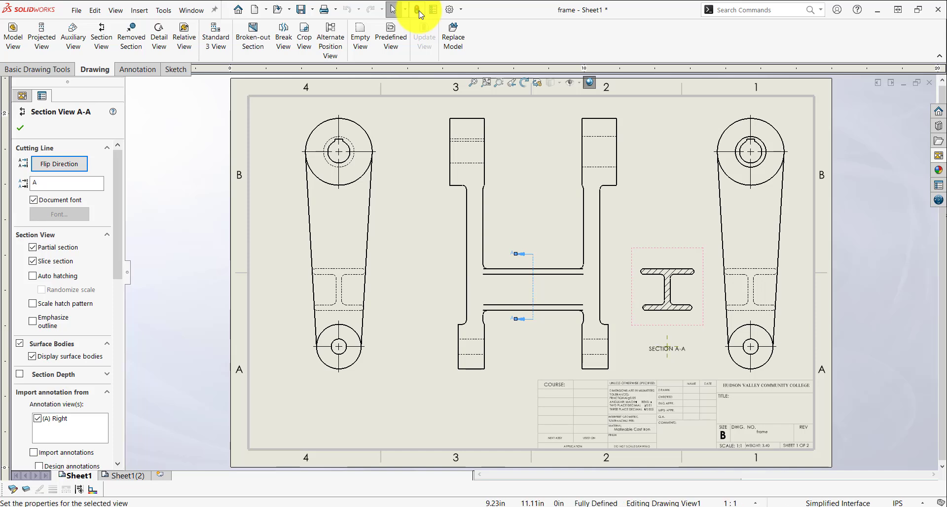
left_click(671, 280)
mouse_move(677, 248)
left_mouse_down()
mouse_move(689, 249)
mouse_move(676, 251)
left_mouse_up()
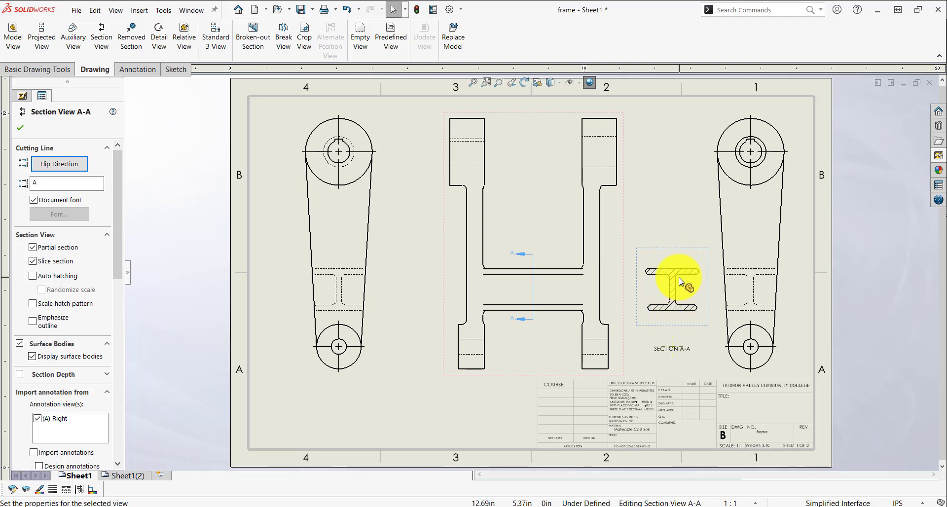
left_click(20, 127)
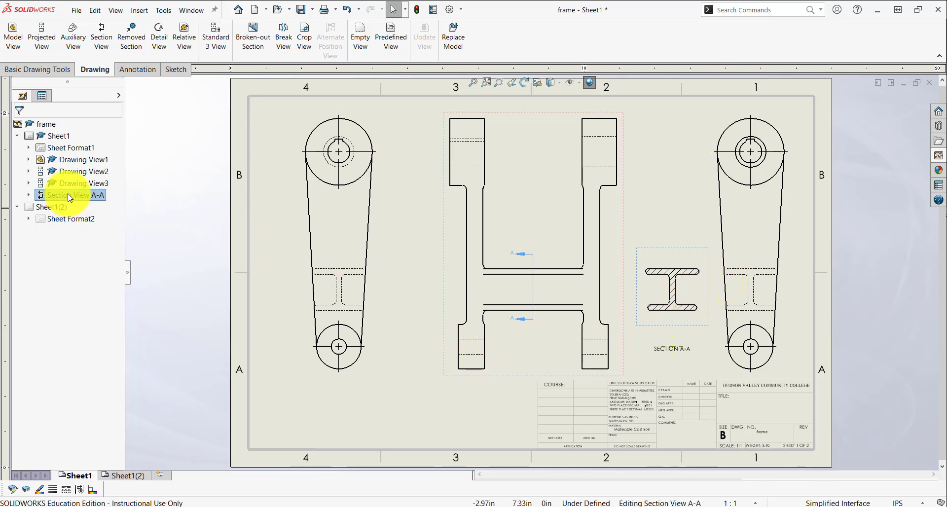
- Move section view A-A to Sheet1(2) and place it in the upper left area of that sheet
left_click_drag(64, 205, 63, 209)
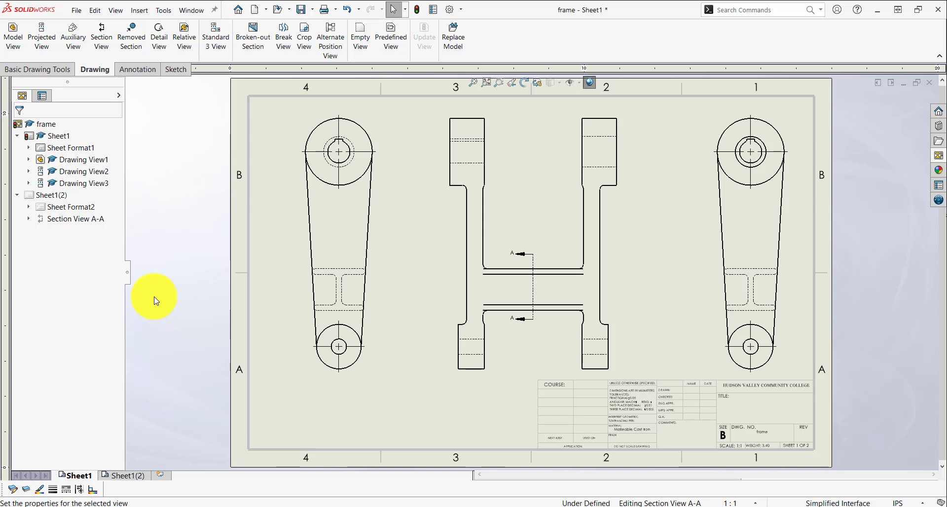
left_click(129, 476)
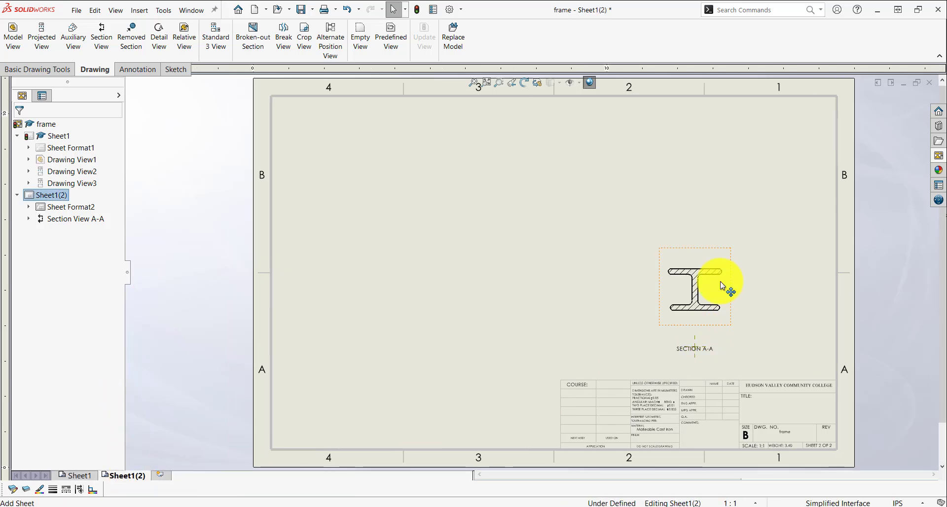
left_click_drag(710, 244, 389, 195)
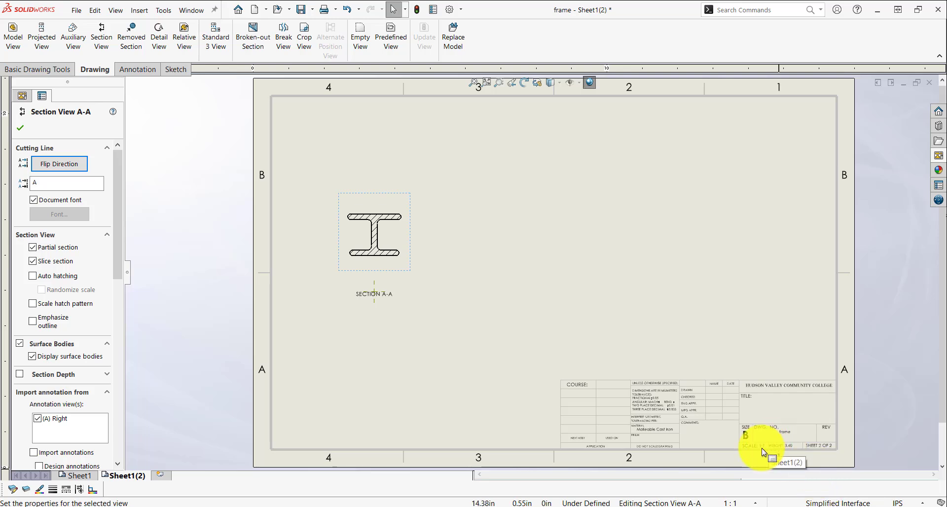
left_click(23, 127)
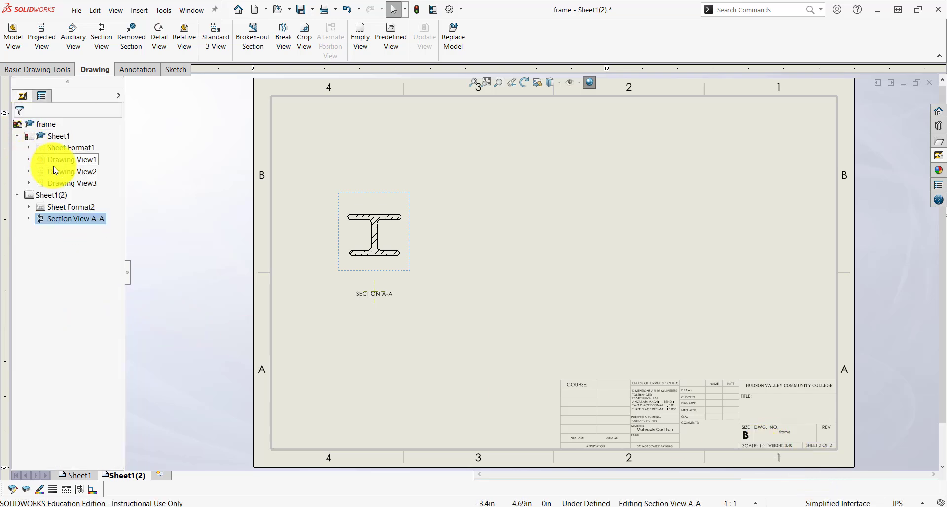
- Set the scale of Sheet1(2) to 4:1 and rename the sheet FRAME DETAILS
right_click(56, 204)
left_click(106, 311)
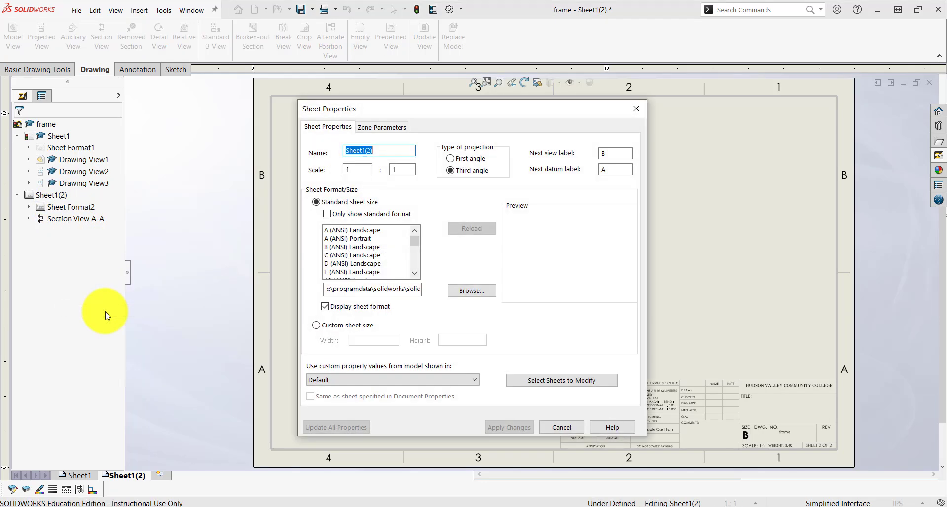
left_click_drag(363, 170, 328, 172)
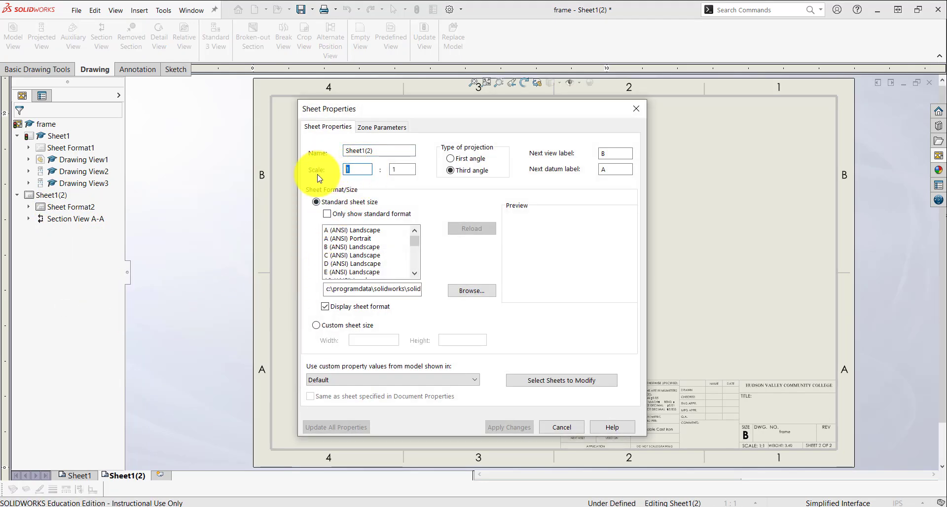
type("4")
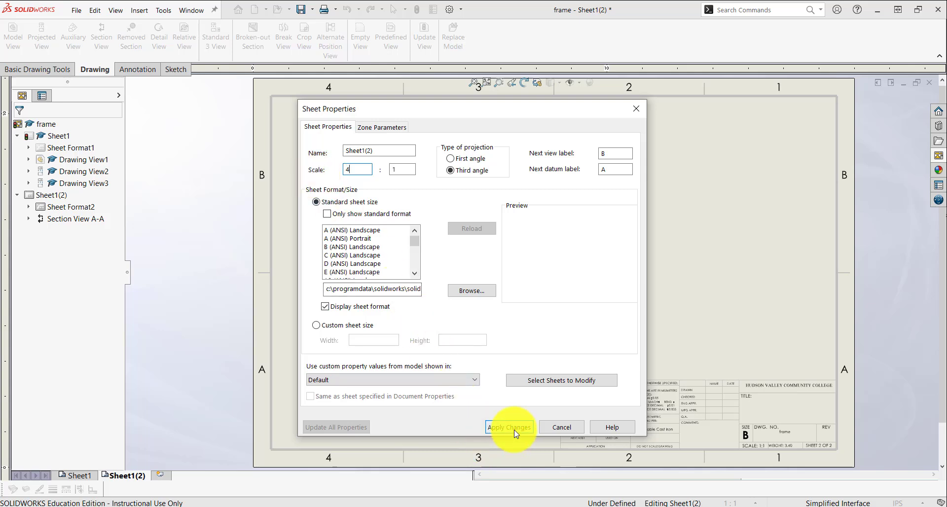
left_click_drag(376, 150, 307, 149)
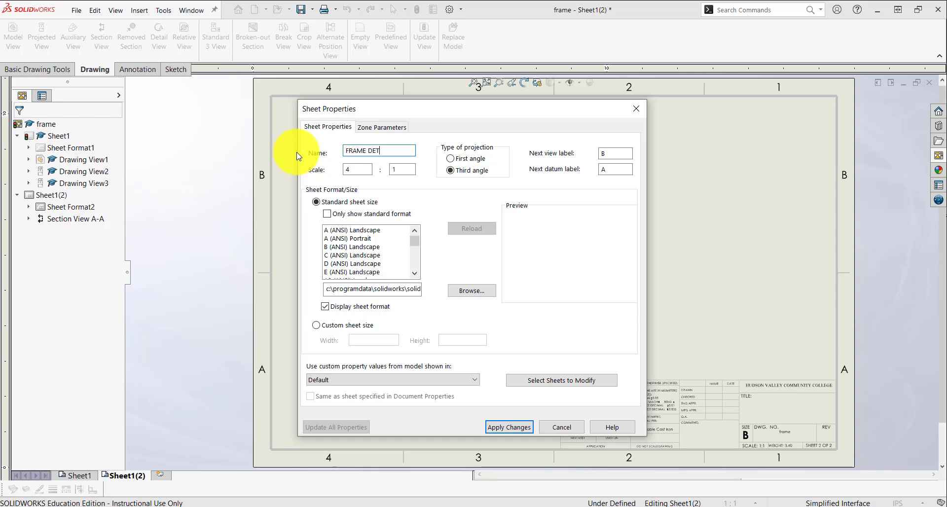
key("Return")
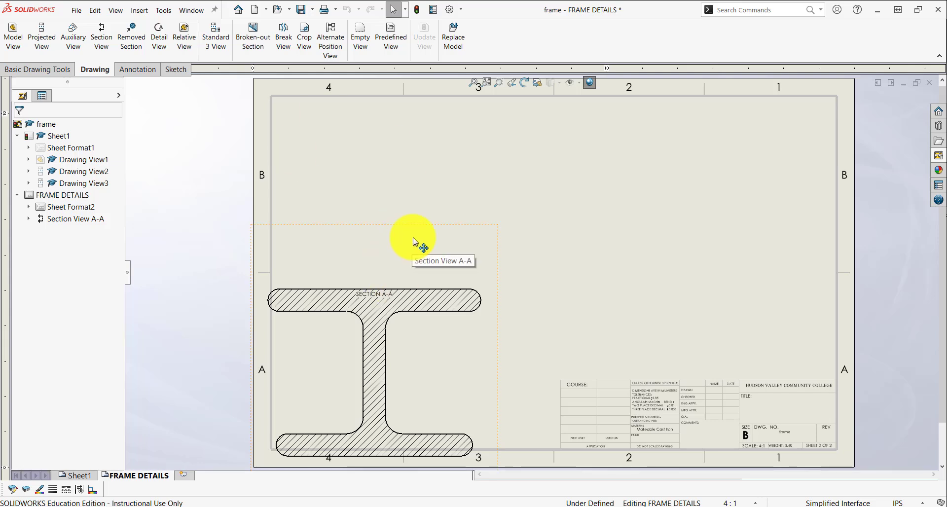
- Move the enlarged section view up inside the sheet border and place its SECTION A-A label below the profile
left_click_drag(414, 228, 454, 90)
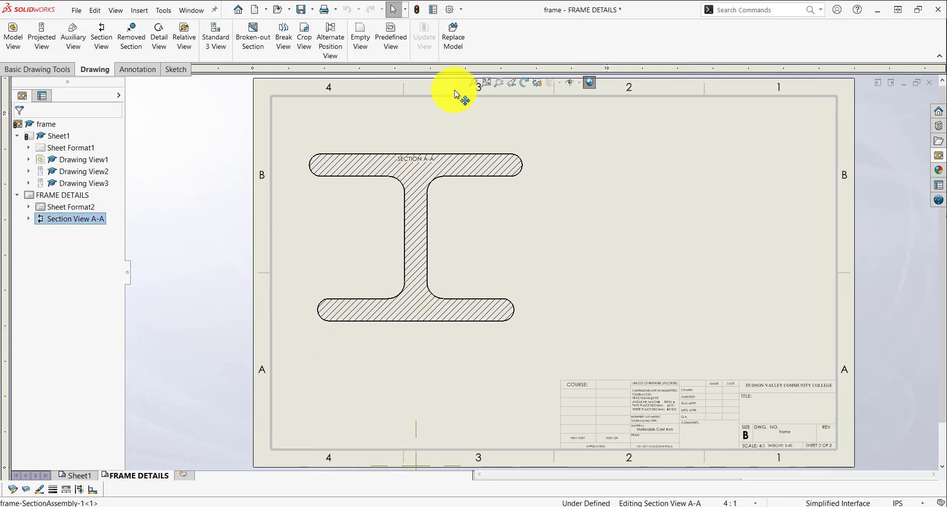
left_click_drag(421, 161, 423, 368)
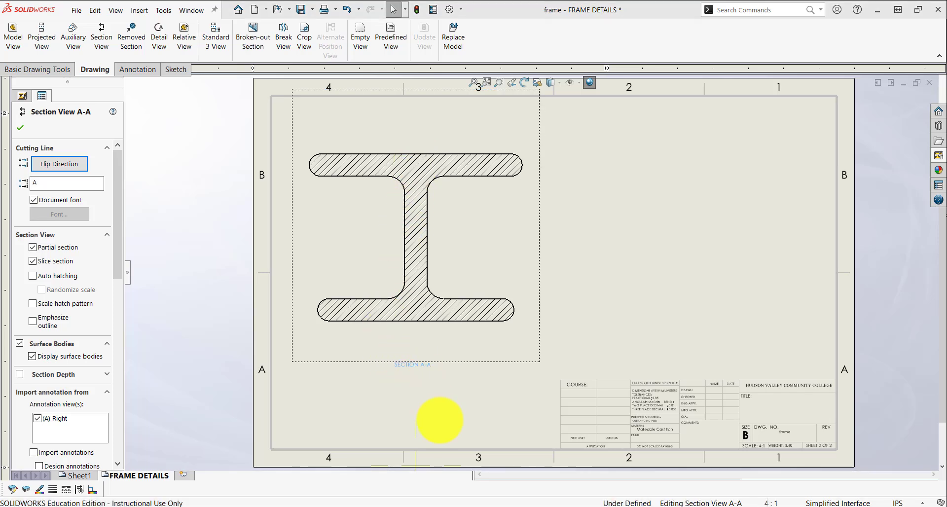
left_click(415, 421)
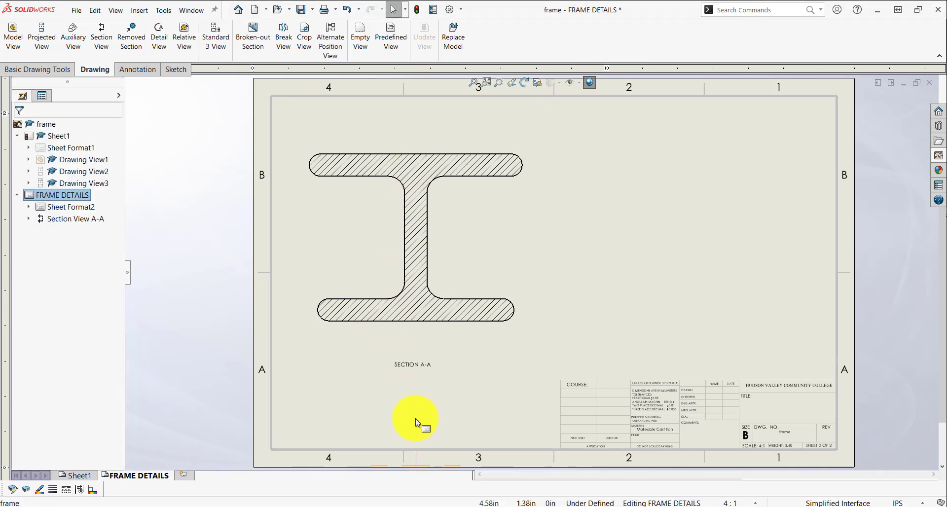
- Rename Sheet1 as FRAME
left_click(80, 478)
right_click(79, 477)
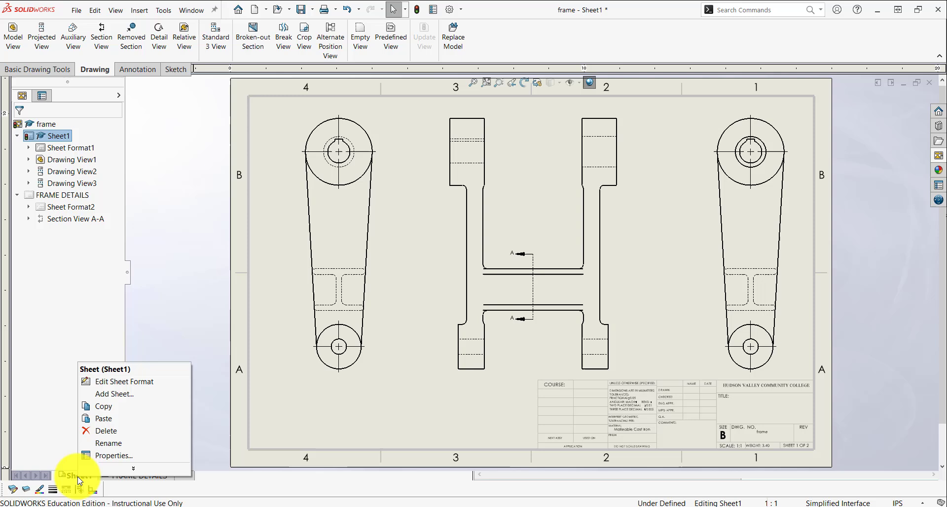
left_click(111, 448)
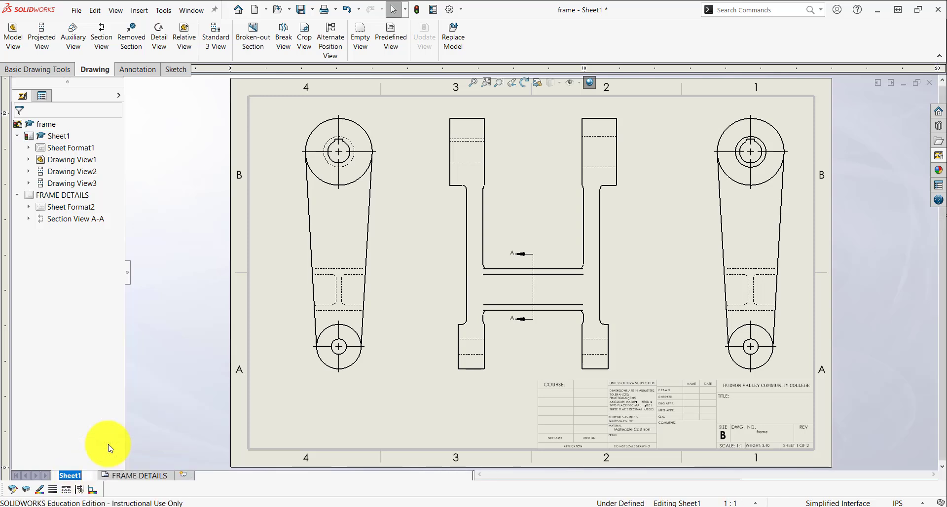
type("FRAME")
key("Return")
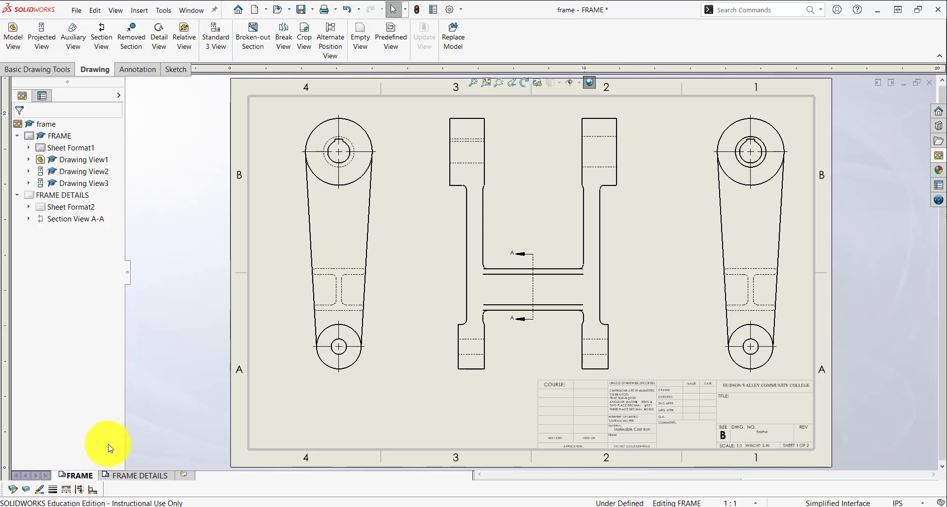
left_click(448, 403)
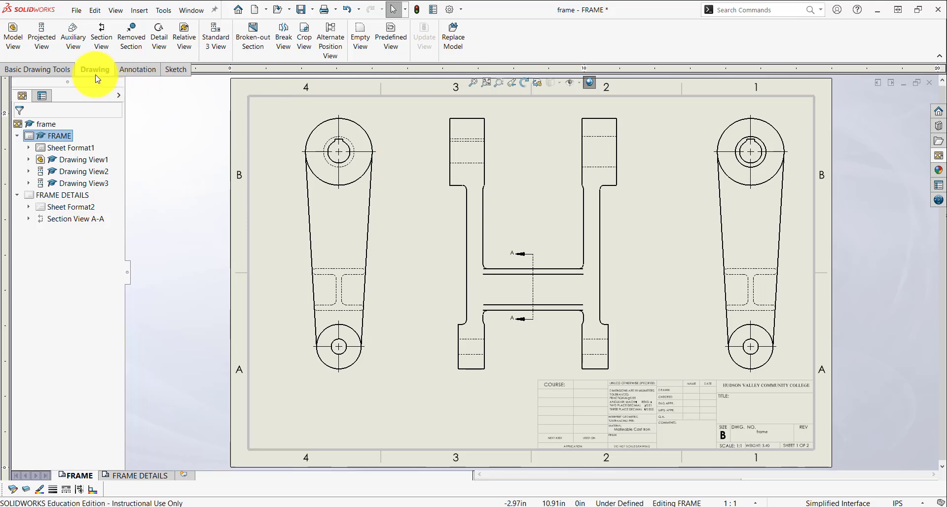
- Create a removed section across the front view's right arm above the crossbar, placed between the front and right side views
left_click(132, 41)
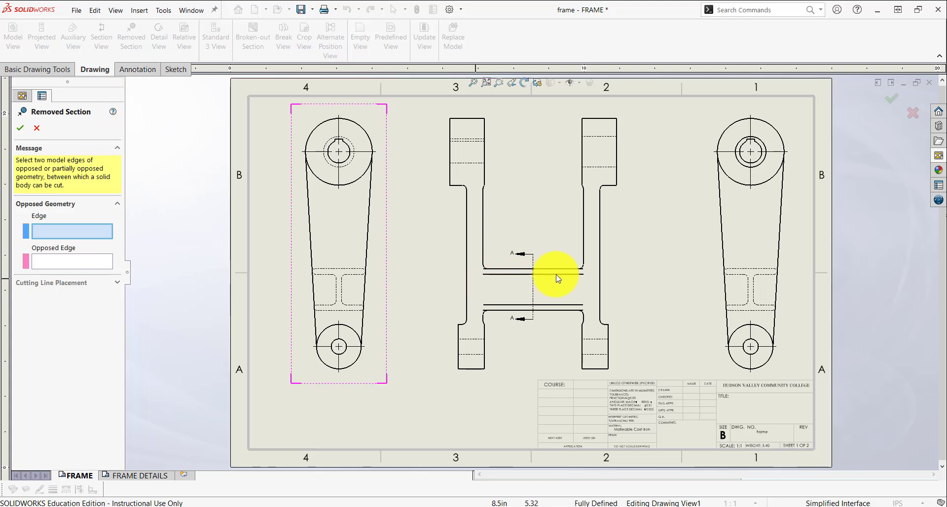
left_click(596, 223)
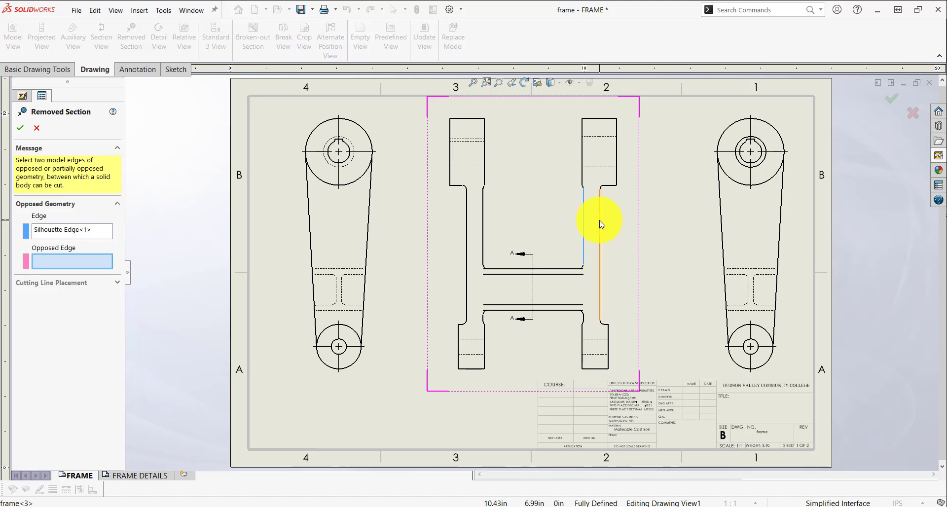
left_click(599, 220)
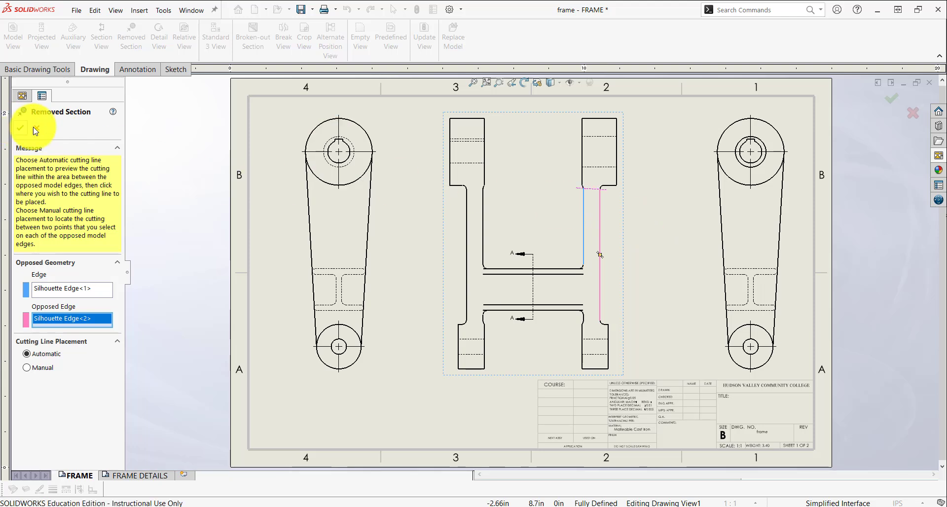
left_click(602, 225)
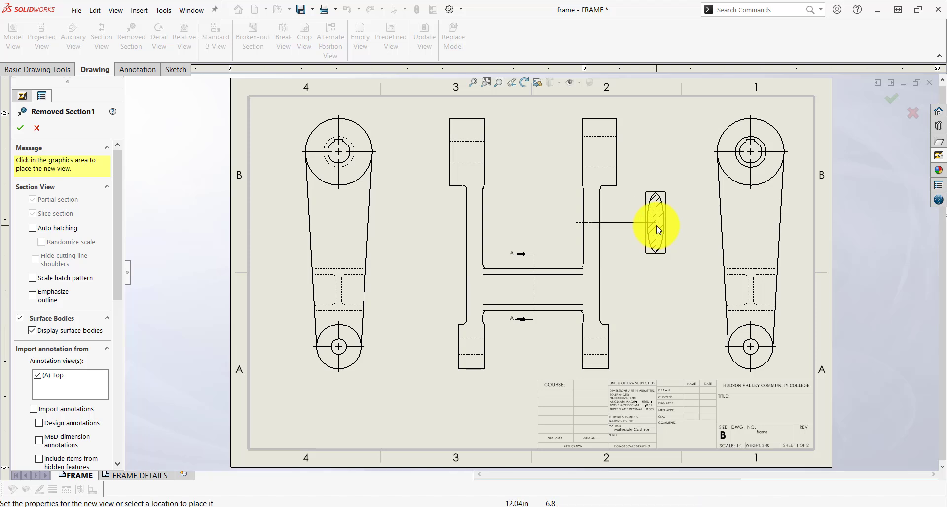
left_click(659, 226)
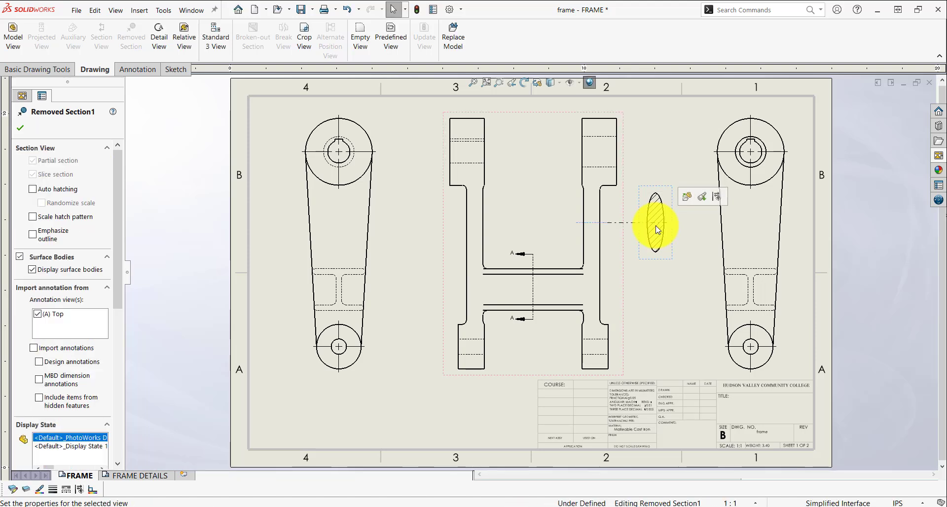
left_click(22, 131)
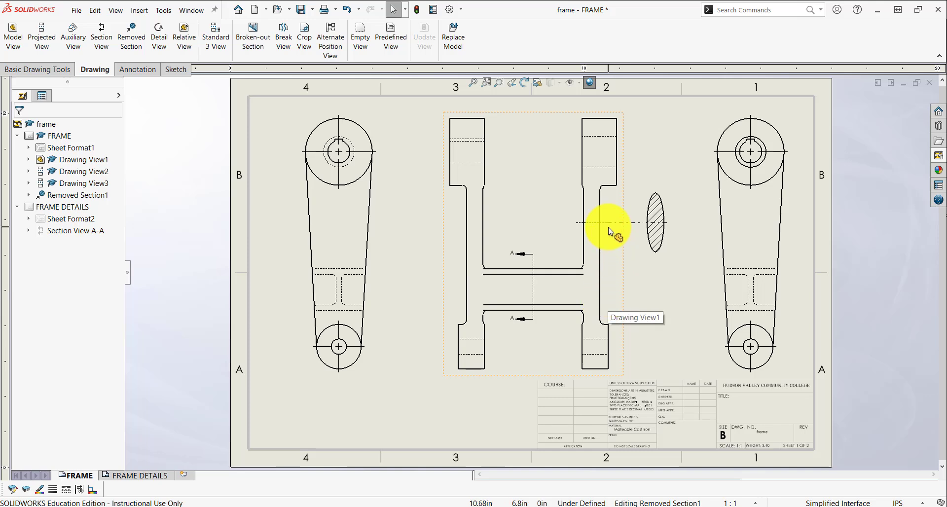
left_click(591, 223)
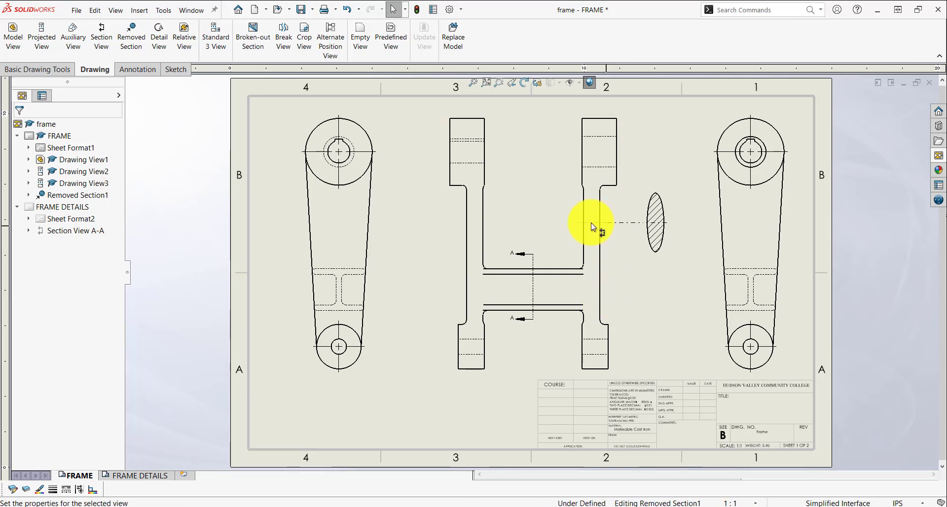
left_click(659, 278)
- Create a detail view of the keyed bore in the left side view, placed between the left side and front views
scroll(658, 263, "down", 5)
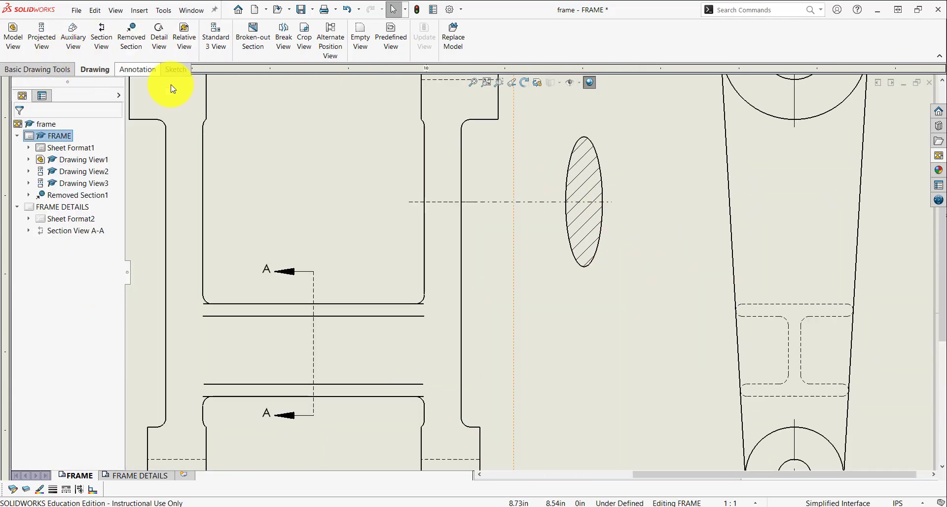
scroll(568, 246, "up", 5)
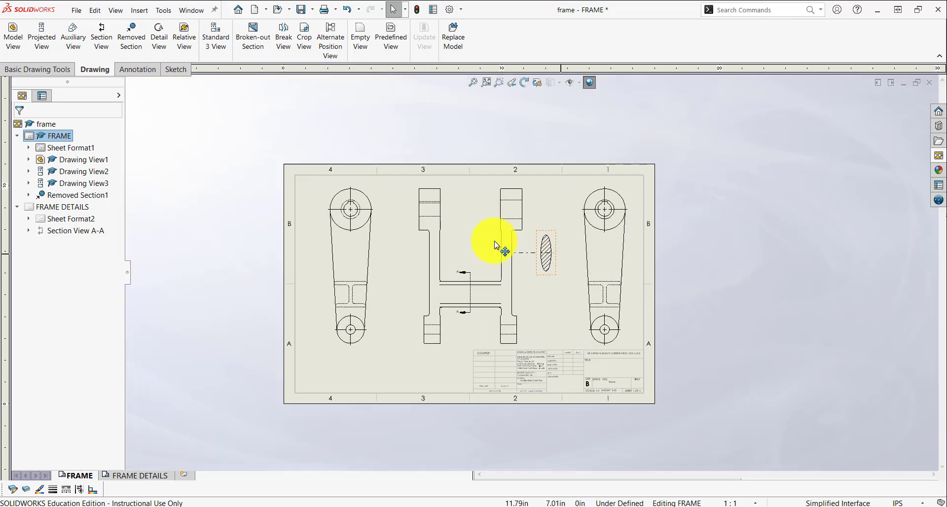
scroll(371, 203, "down", 5)
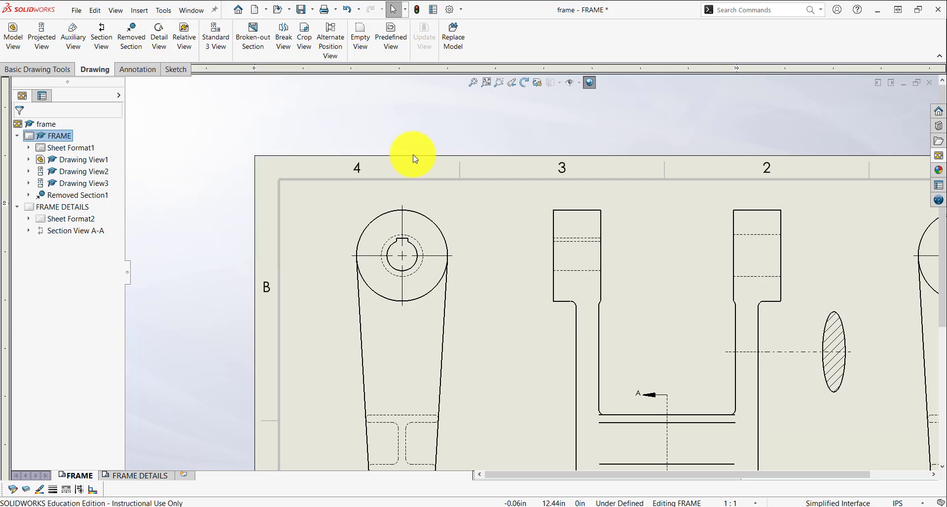
scroll(603, 265, "up", 5)
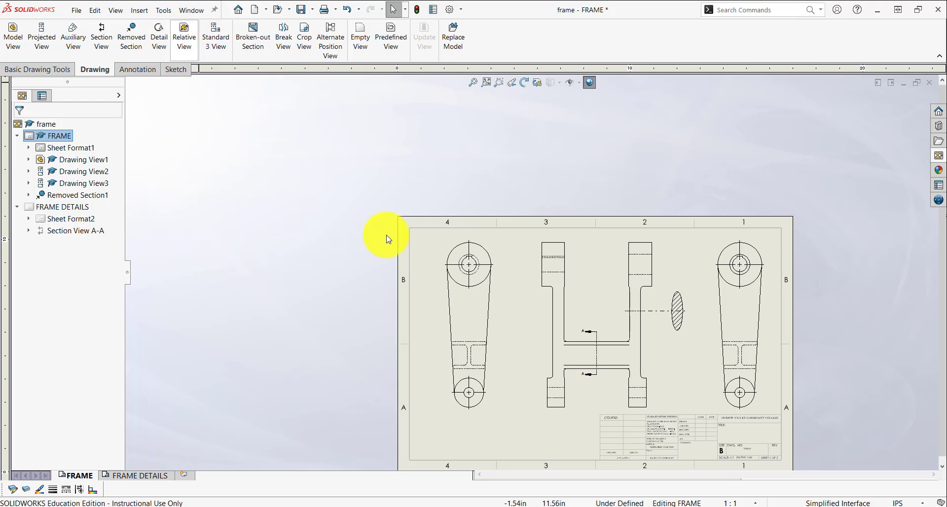
scroll(479, 248, "down", 2)
left_click(158, 37)
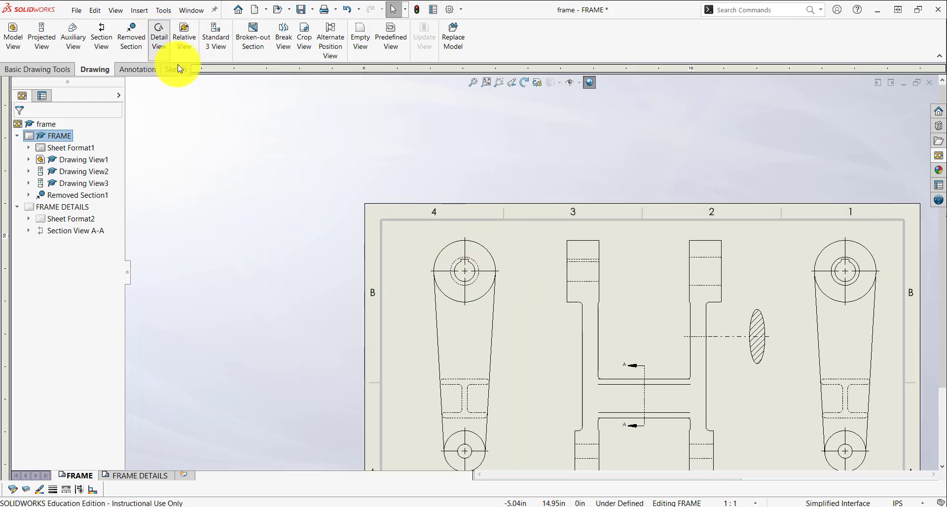
left_click(465, 271)
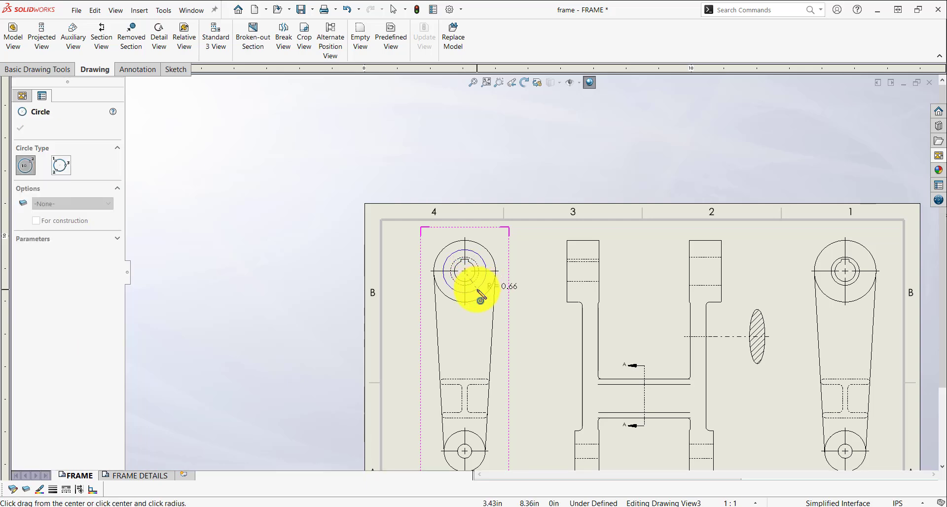
left_click(489, 270)
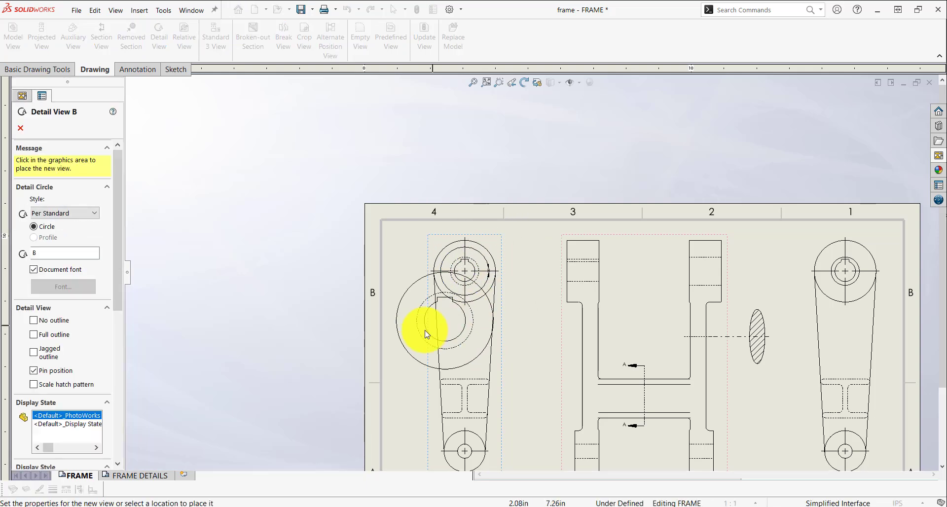
left_click(535, 350)
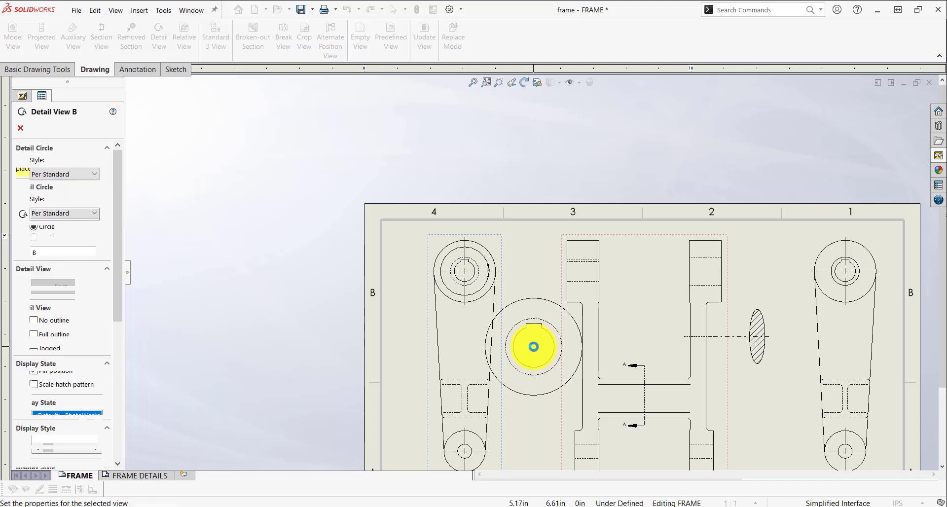
- Change the detail circle's style to With Leader and place its label B outside the boss, up beside its outer edge
scroll(501, 270, "down", 6)
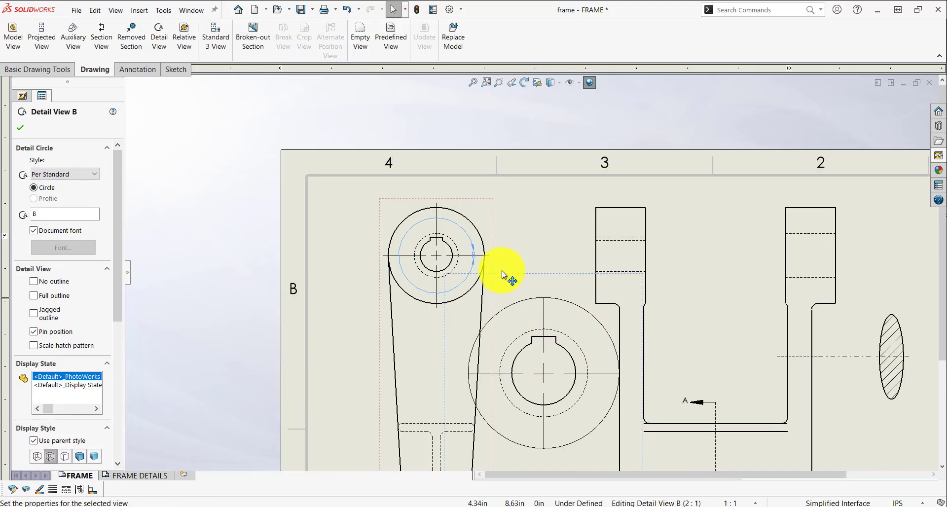
left_click_drag(471, 206, 450, 193)
left_click(91, 178)
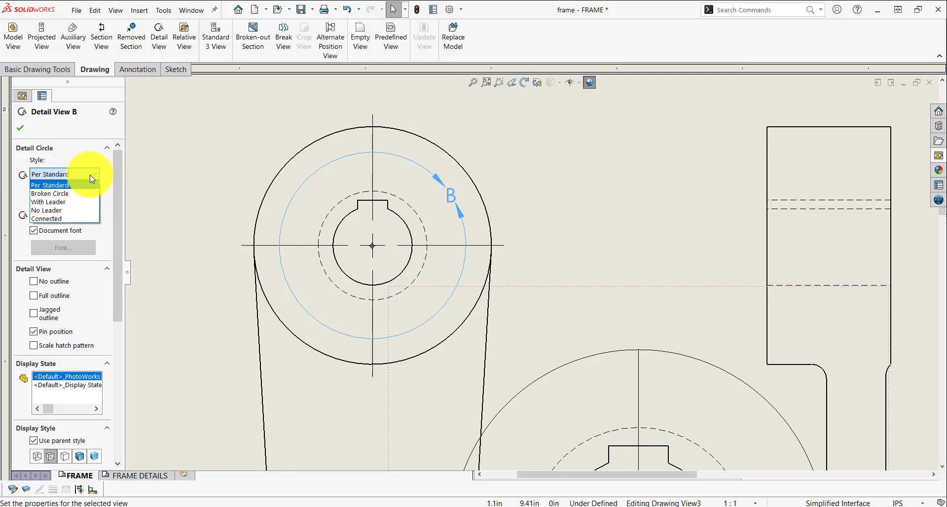
left_click(54, 203)
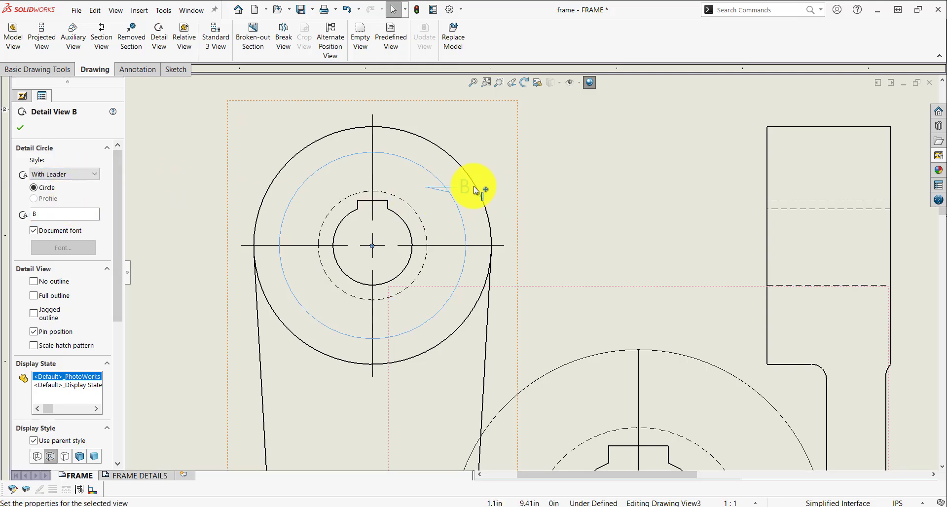
left_click_drag(466, 187, 527, 158)
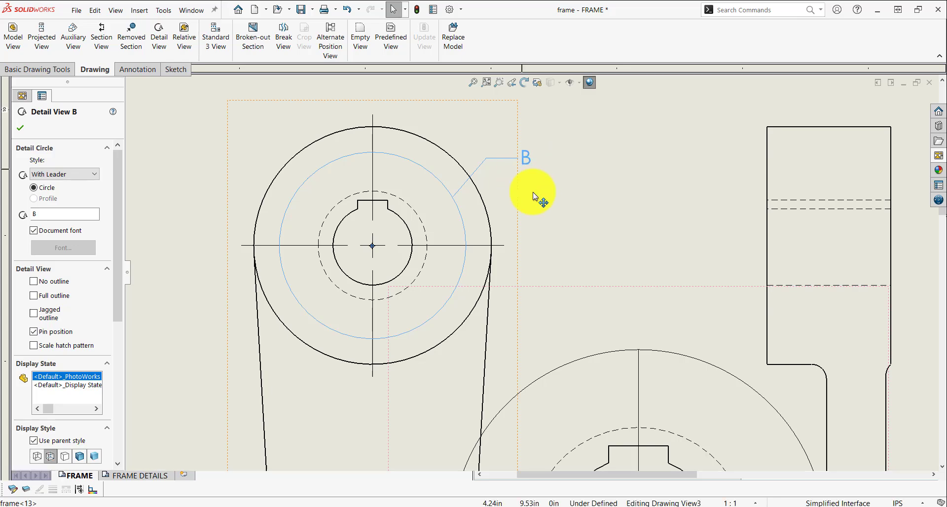
left_click(544, 214)
- Move Detail View B to the FRAME DETAILS sheet and place it to the right of the section view
scroll(544, 217, "up", 8)
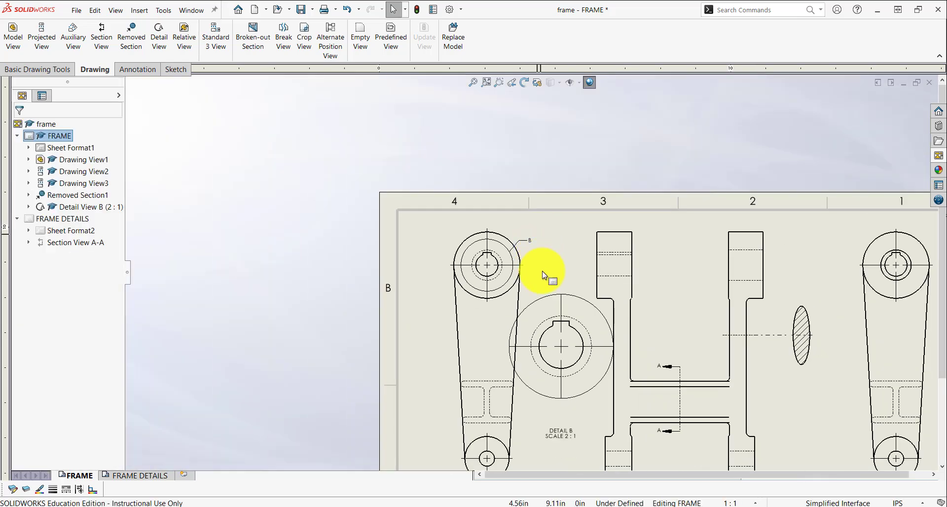
scroll(181, 253, "up", 1)
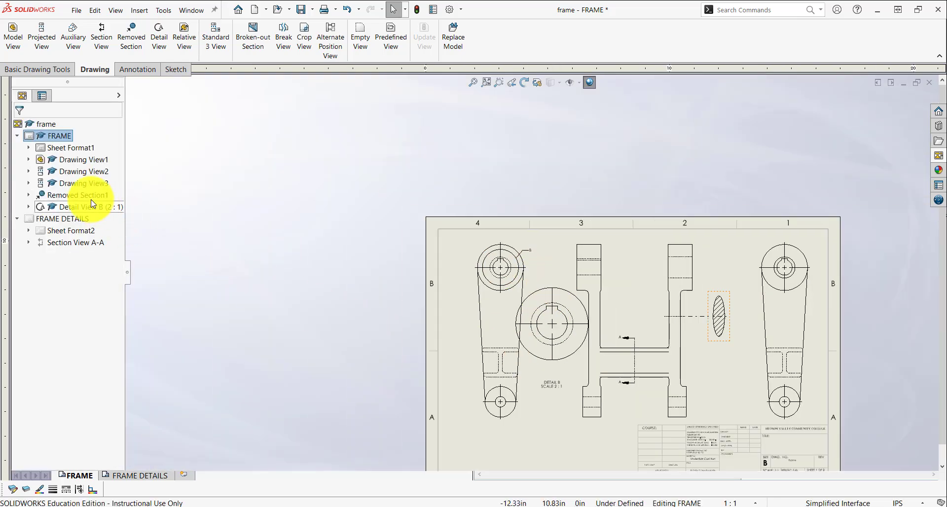
left_click_drag(81, 211, 66, 223)
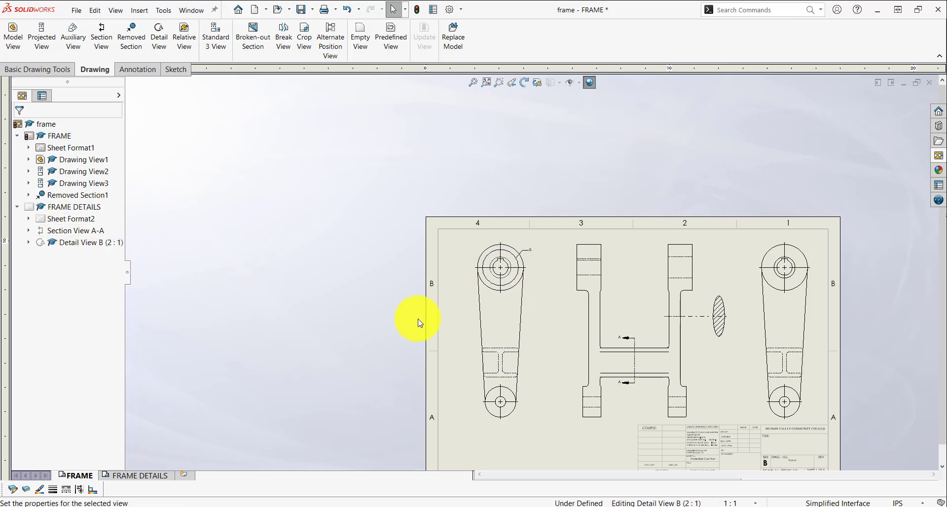
left_click(148, 476)
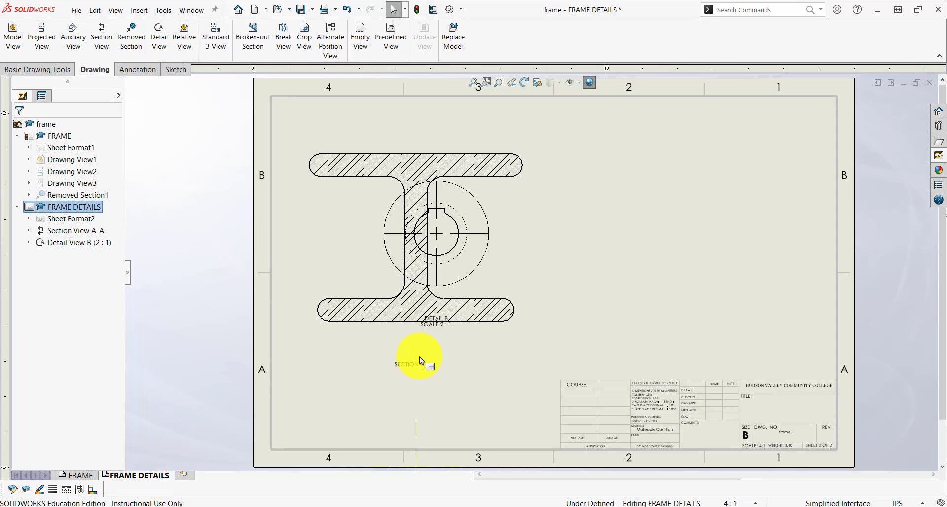
left_click_drag(504, 240, 765, 233)
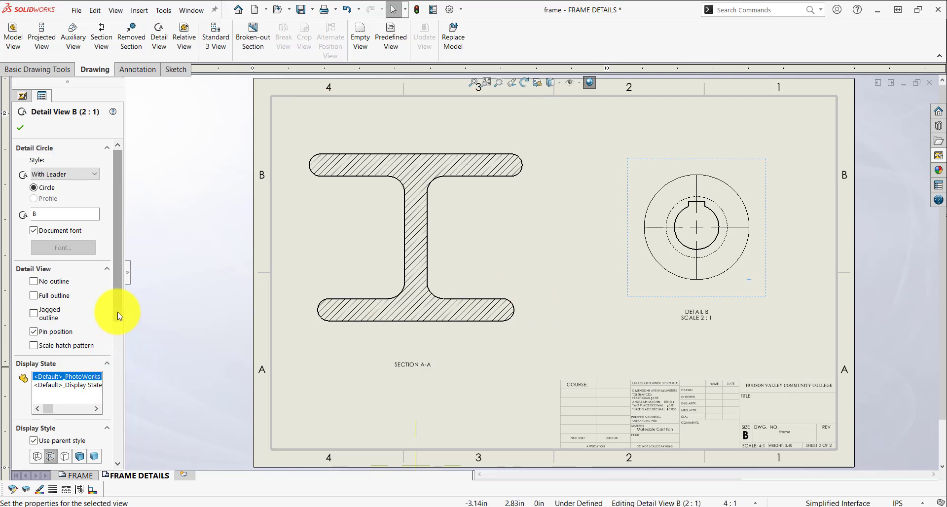
- Set Detail View B to use the 4:1 sheet scale and shift the view slightly down inside the sheet border
left_click_drag(119, 313, 133, 438)
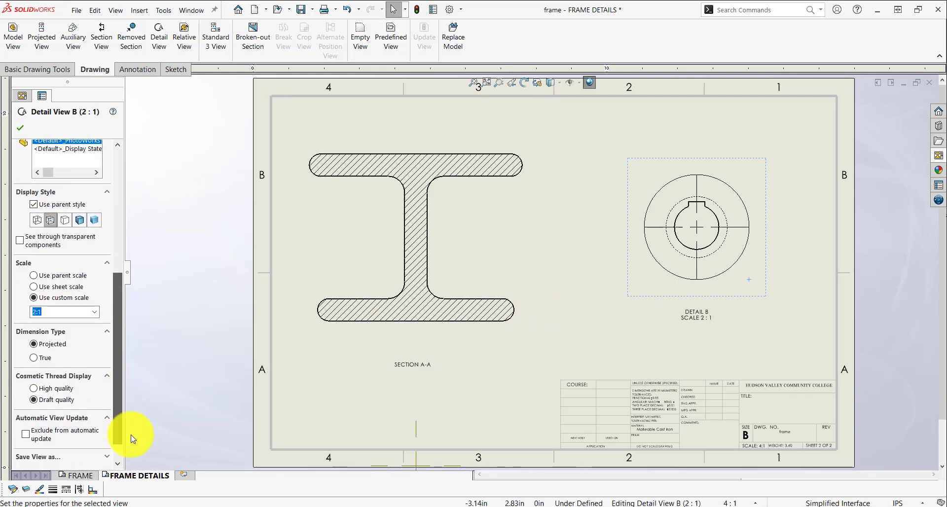
left_click(70, 287)
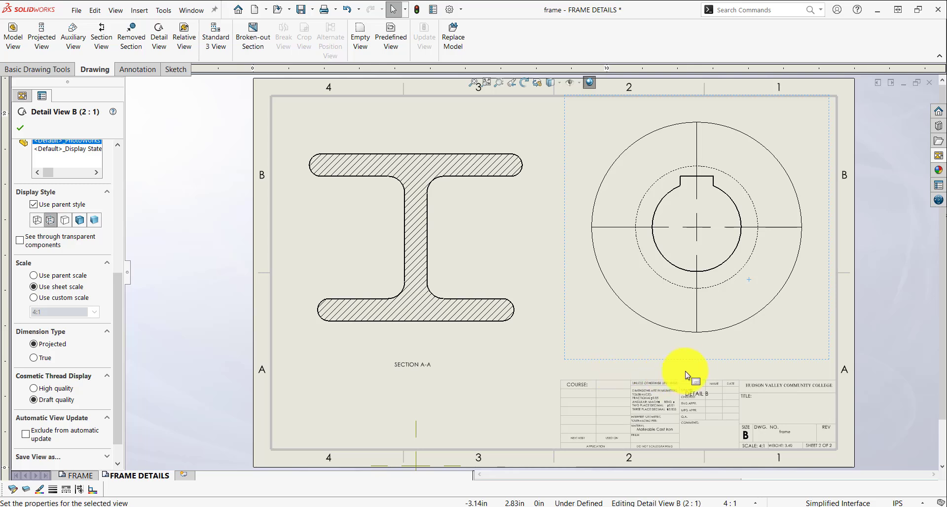
left_click_drag(696, 363, 698, 376)
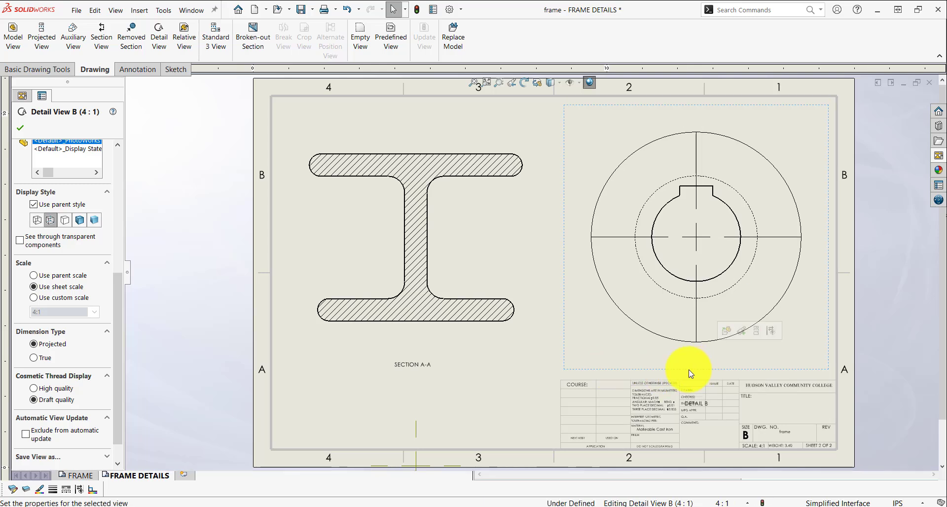
left_click(387, 399)
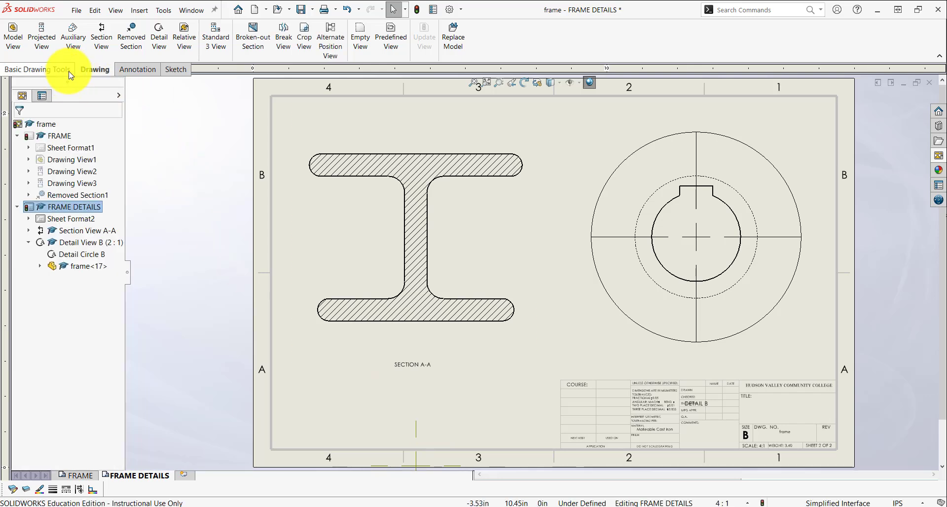
- Insert the keyway's model dimensions into Detail View B using Model Items
left_click(132, 70)
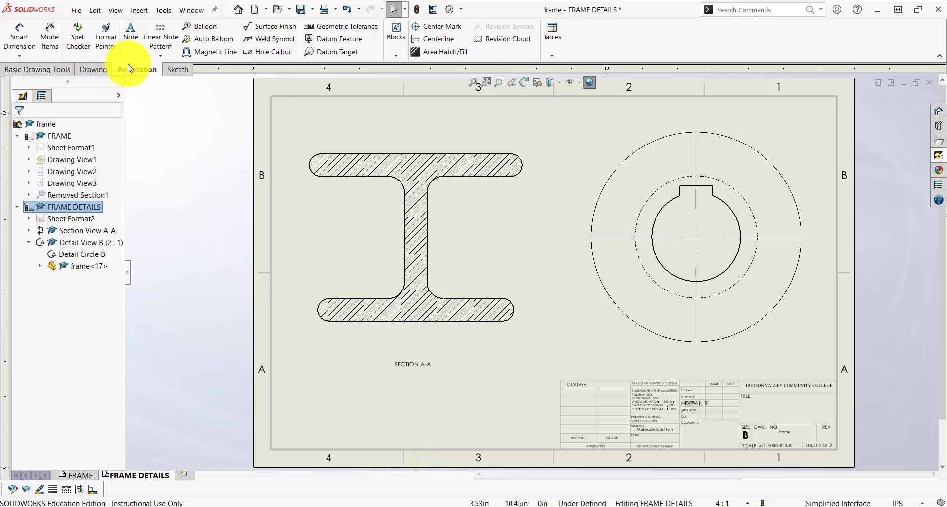
left_click(49, 36)
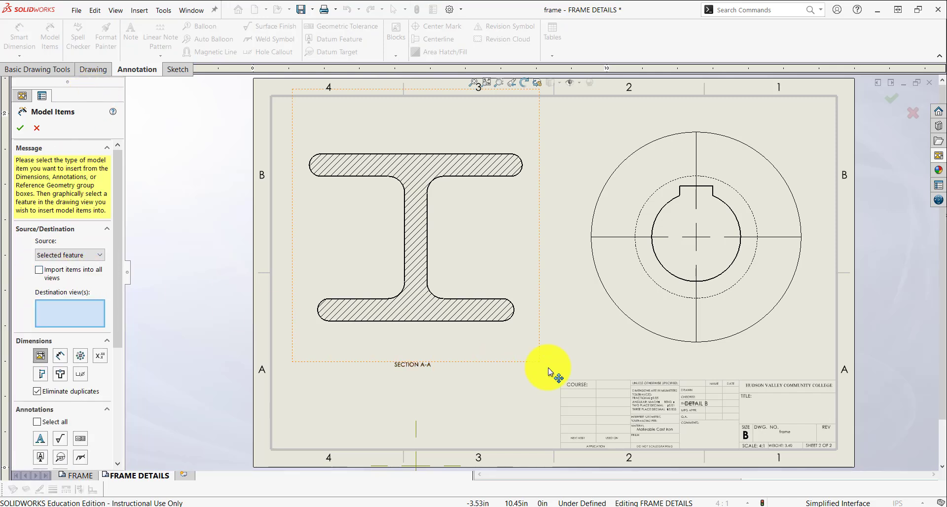
left_click(615, 360)
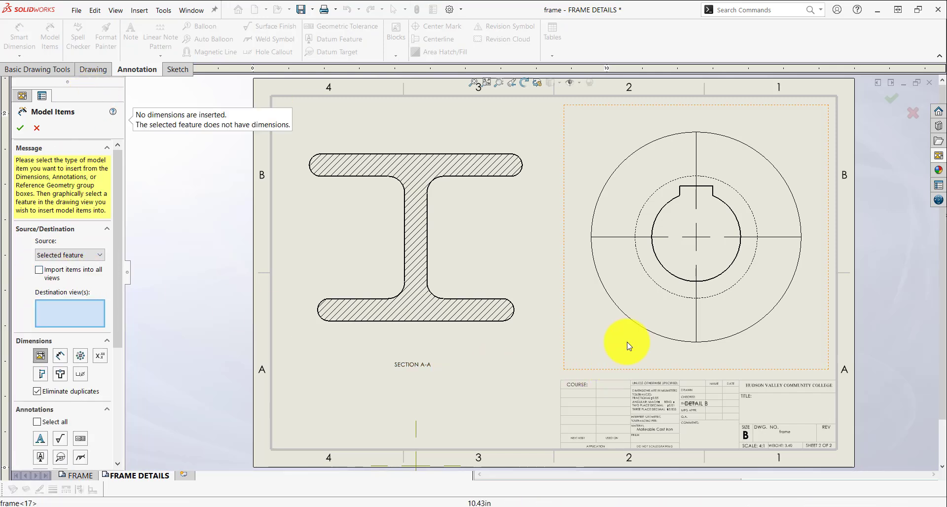
left_click(708, 190)
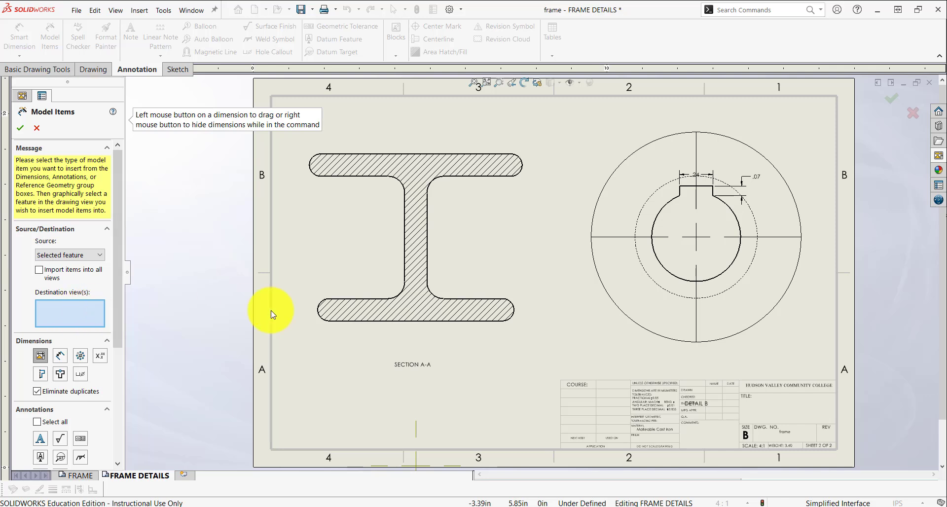
- Insert the crossbar profile's model dimensions into Section View A-A and finish the Model Items command
left_click(393, 339)
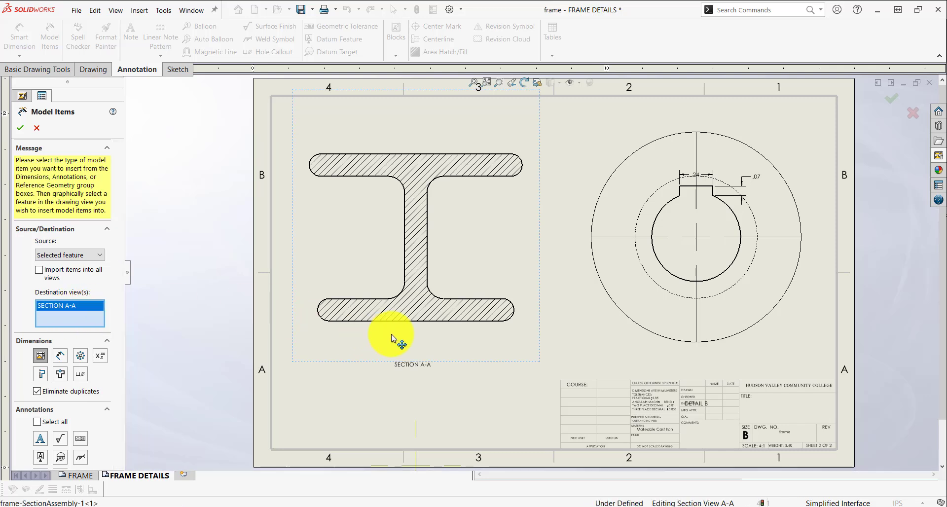
left_click(475, 181)
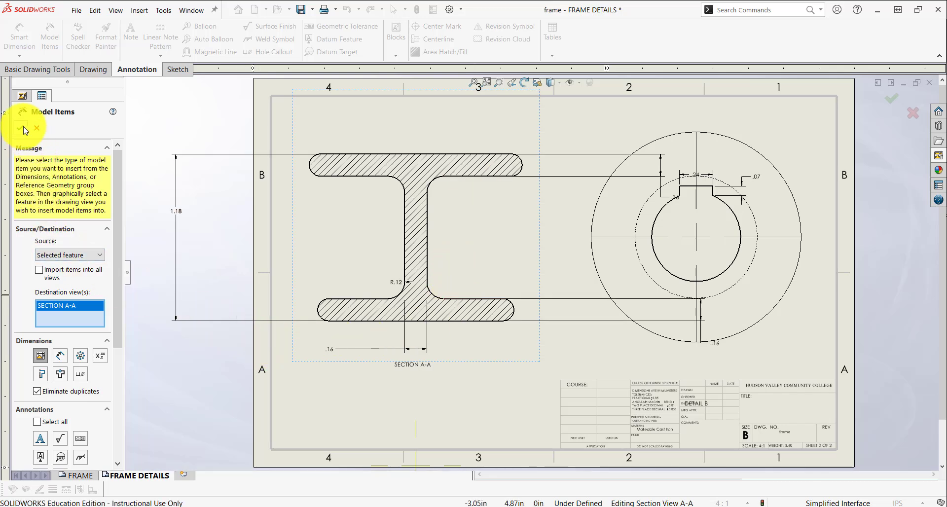
left_click(22, 96)
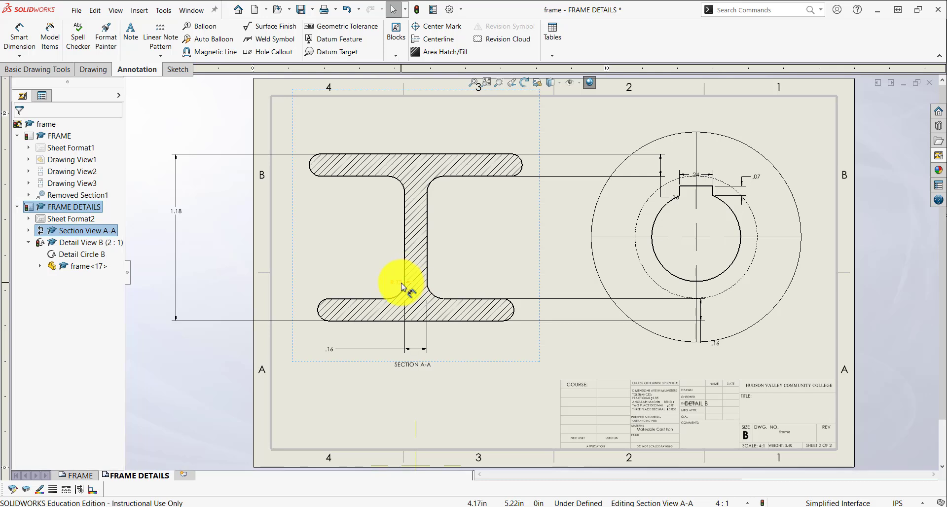
- Move the fillet radius dimension into the open area left of the web and adjust its leader arrow at the lower-left fillet
left_click_drag(398, 283, 346, 253)
left_click(59, 148)
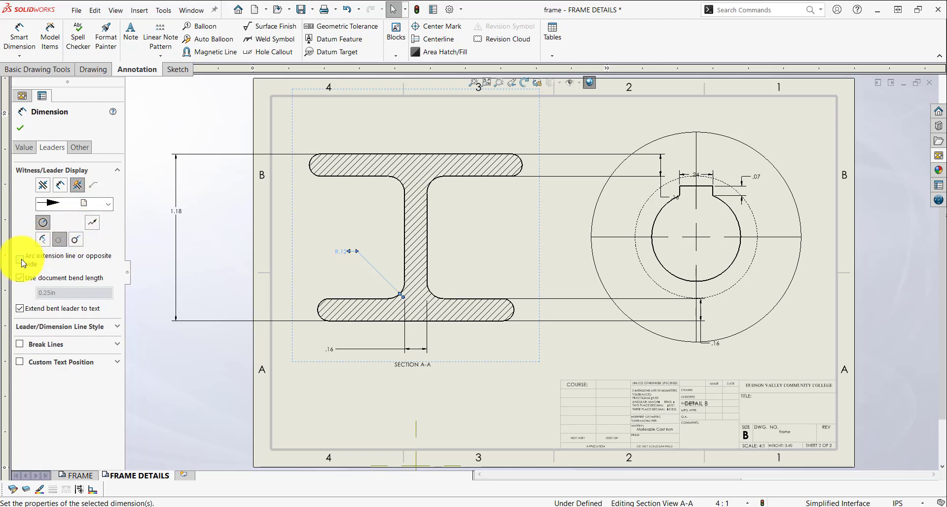
left_click(20, 128)
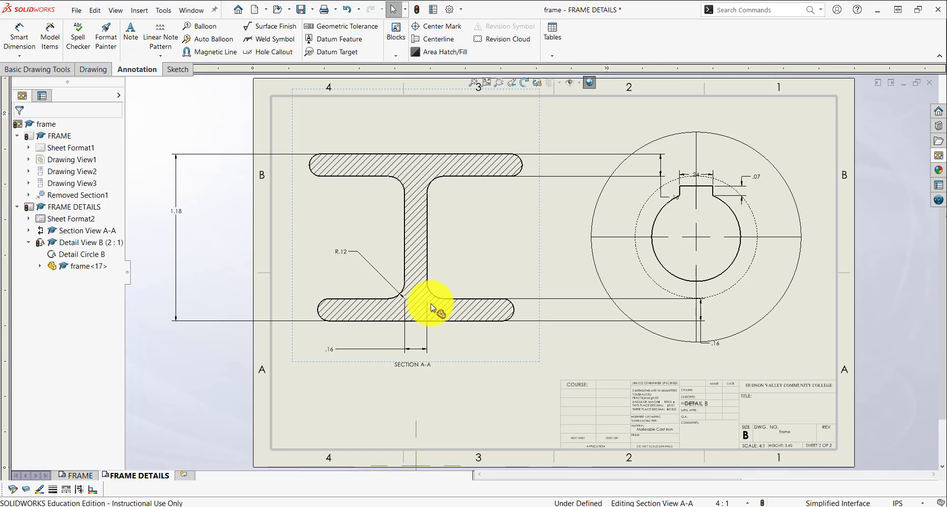
scroll(430, 303, "down", 3)
left_click(432, 289)
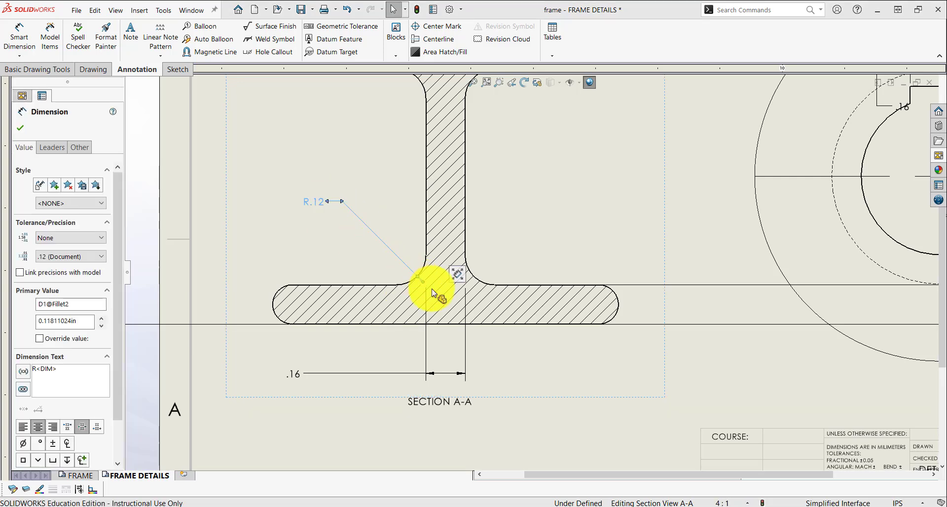
left_click(424, 282)
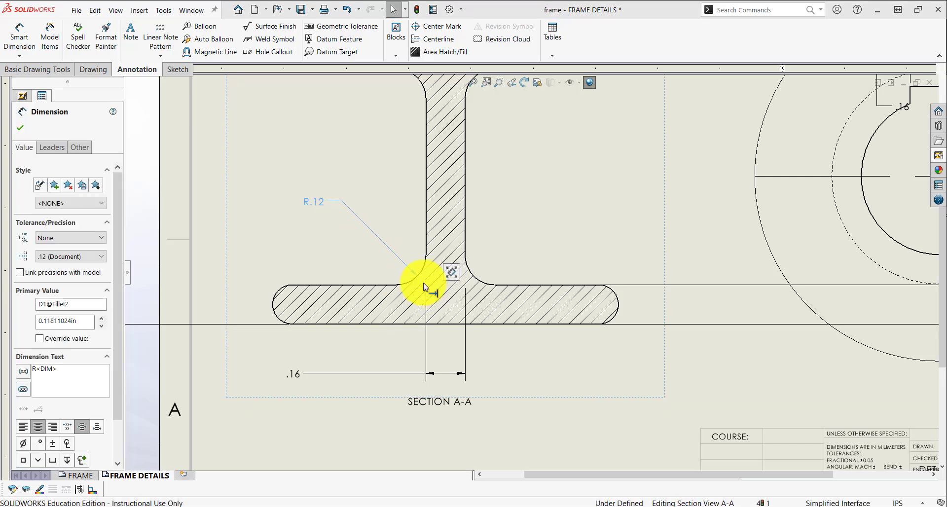
scroll(801, 414, "up", 5)
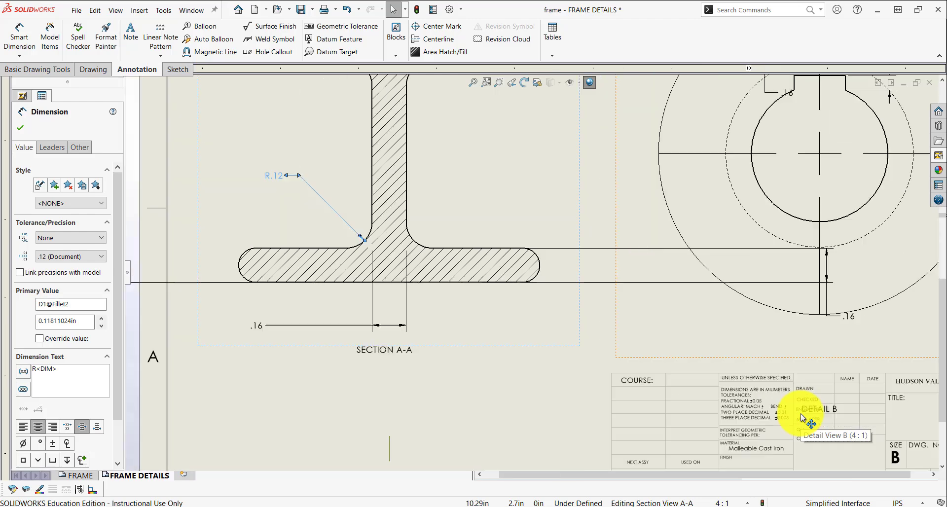
scroll(803, 423, "up", 3)
scroll(803, 422, "down", 2)
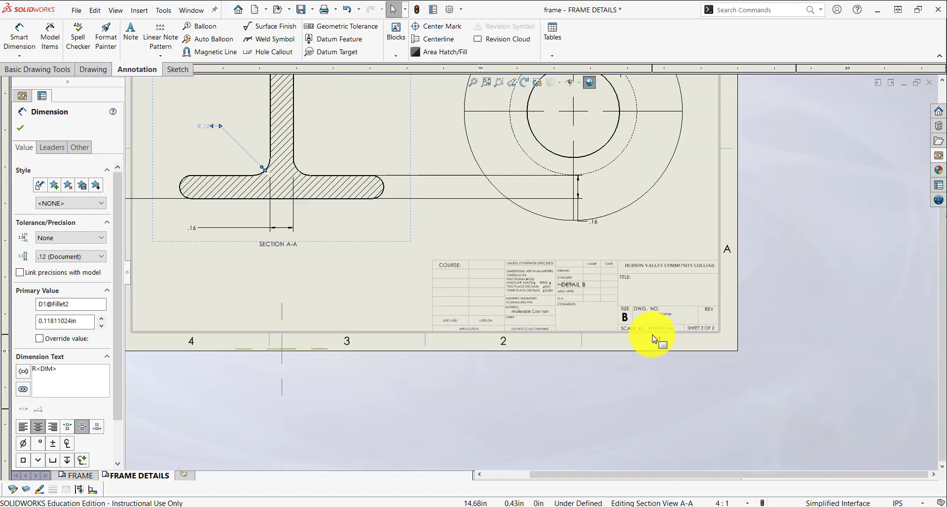
key("f")
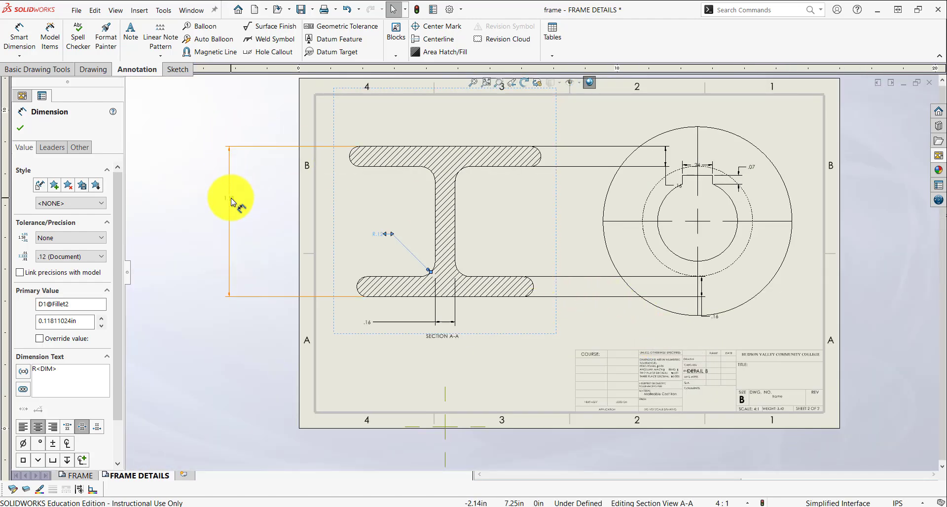
- Move the overall height dimension closer to the crossbar profile, inside the sheet and just left of the flanges
left_click_drag(320, 216, 339, 212)
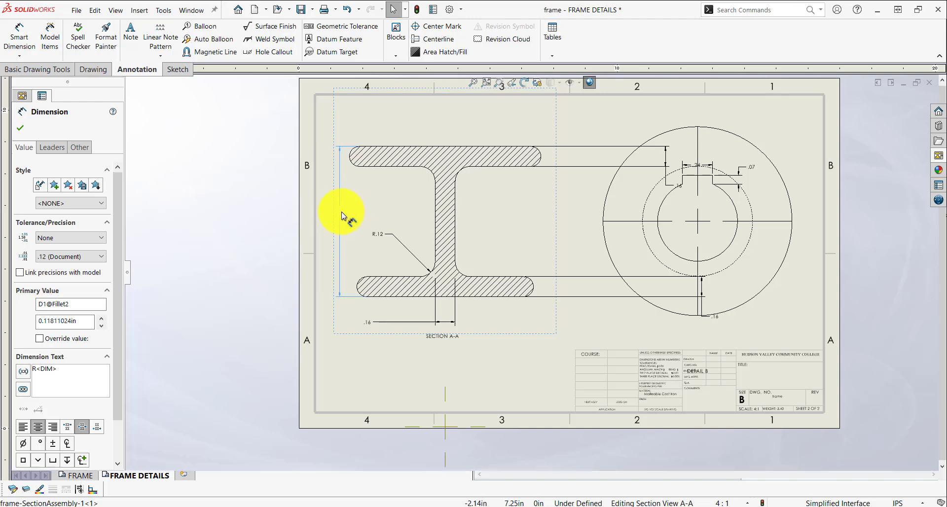
- Change the drawing's document unit system to MMGS (millimeter, gram, second)
left_click(451, 11)
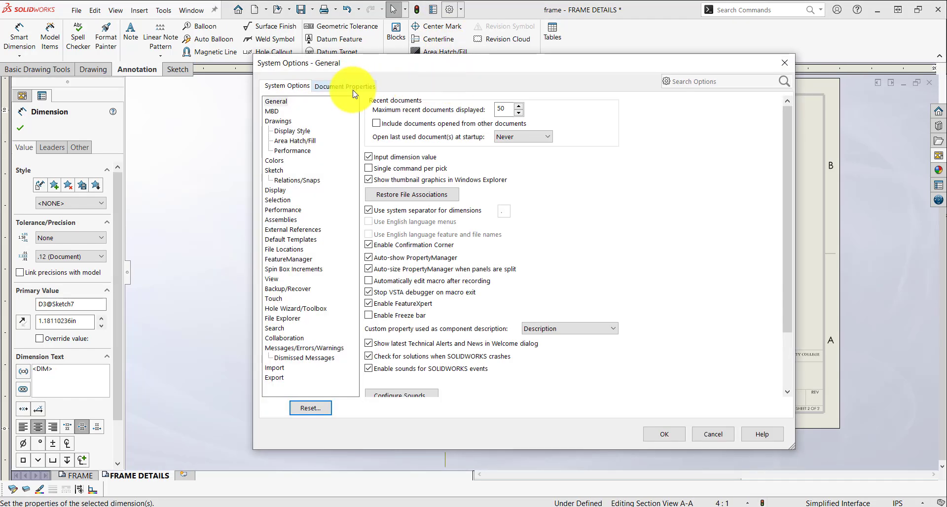
left_click(353, 90)
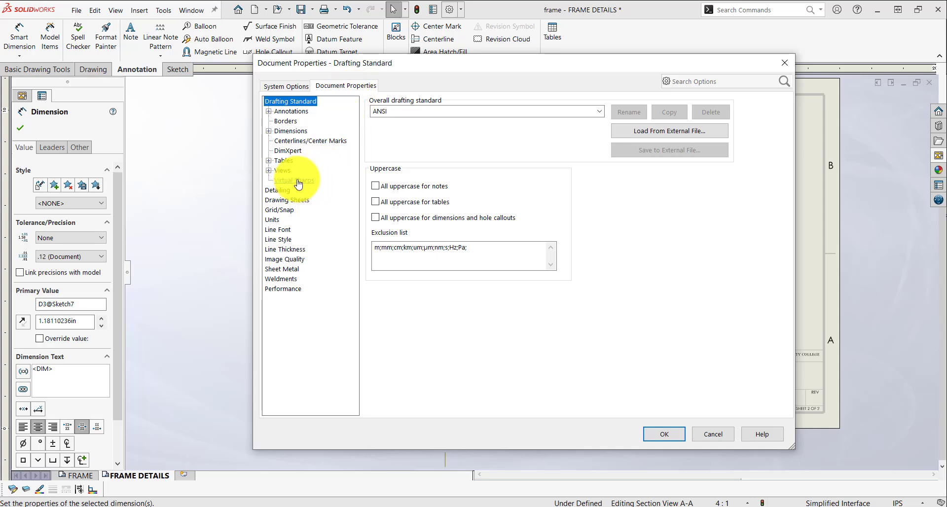
left_click(273, 220)
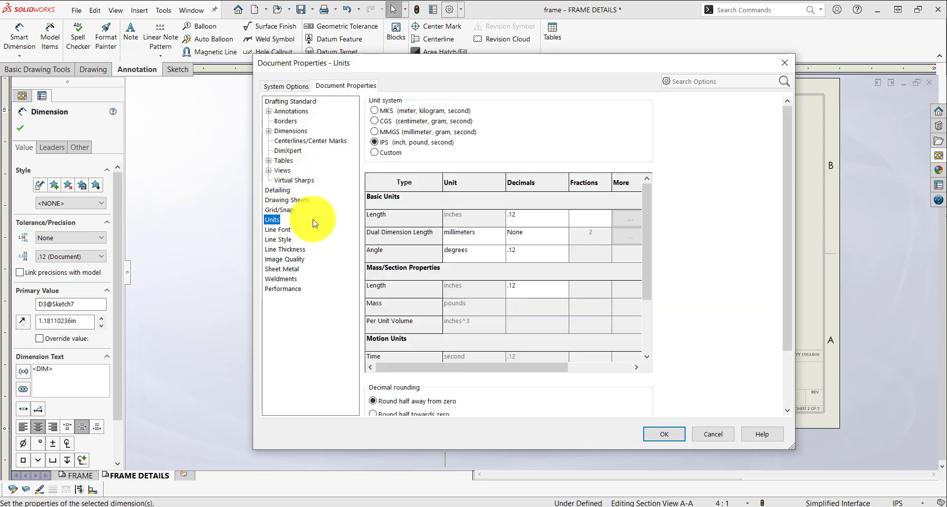
left_click(393, 133)
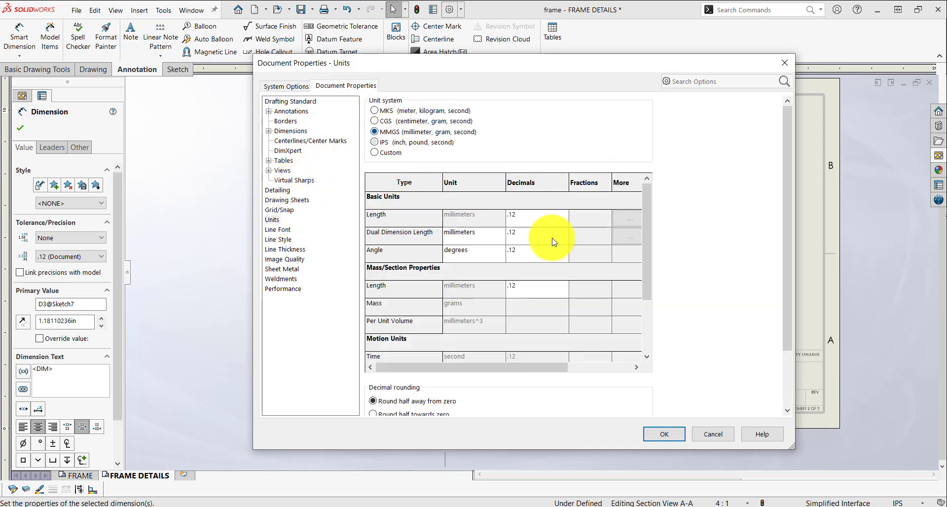
left_click(661, 433)
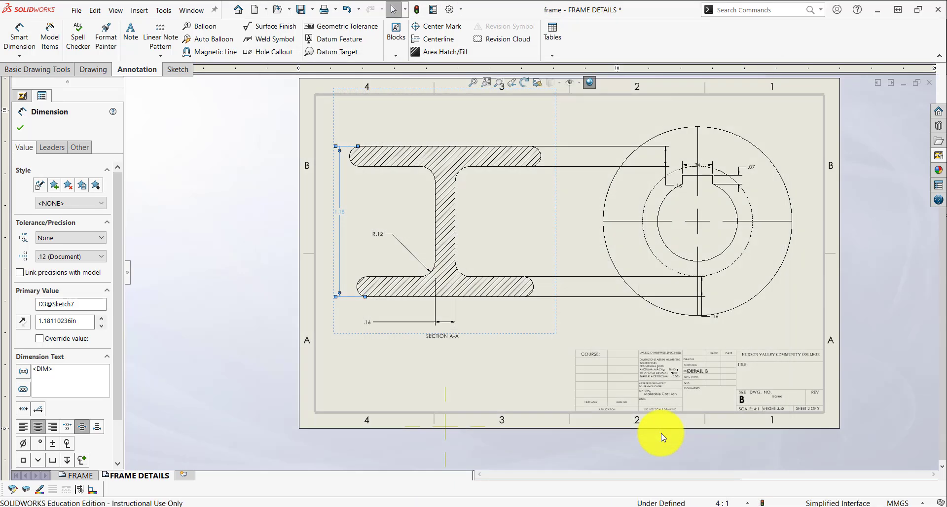
- Bring the upper flange thickness dimension beside that flange's right end and shift the overall height dimension slightly farther left
scroll(395, 240, "down", 4)
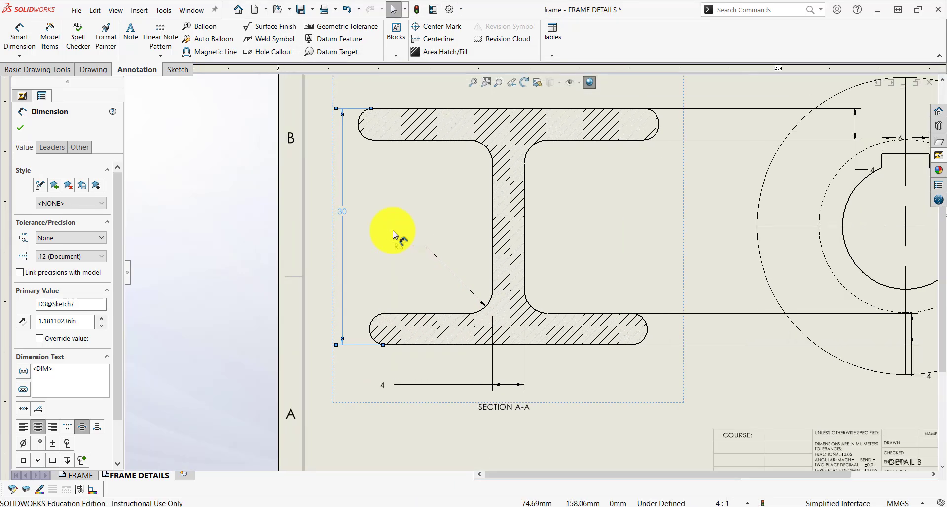
scroll(394, 241, "up", 2)
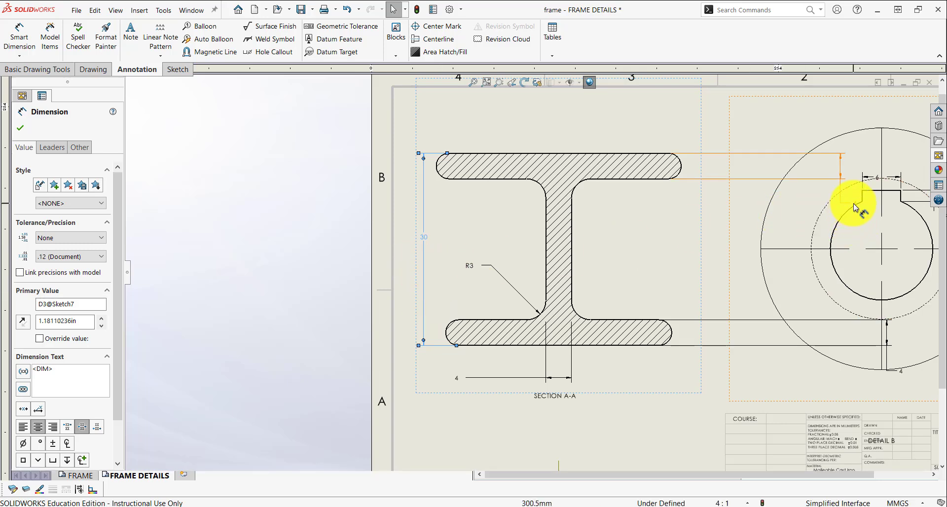
left_click(708, 204)
left_click(678, 221)
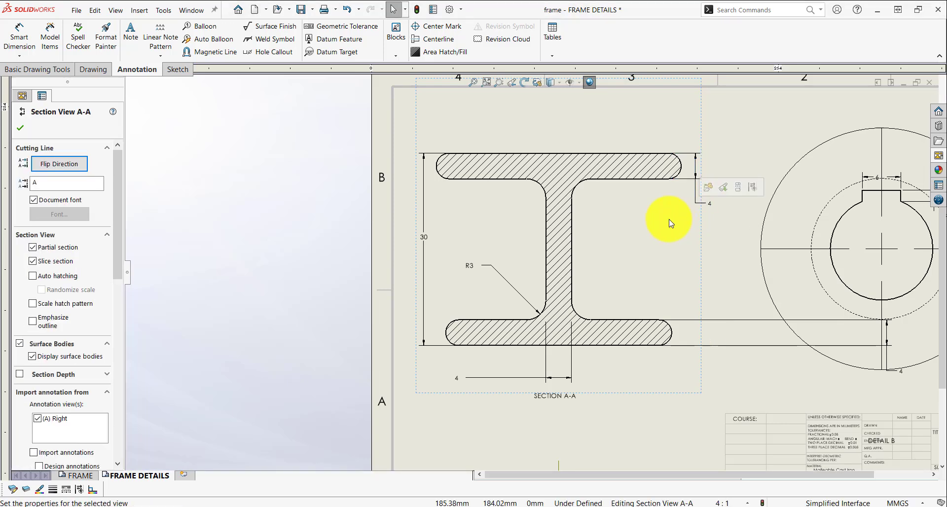
left_click_drag(431, 240, 420, 240)
left_click(419, 239)
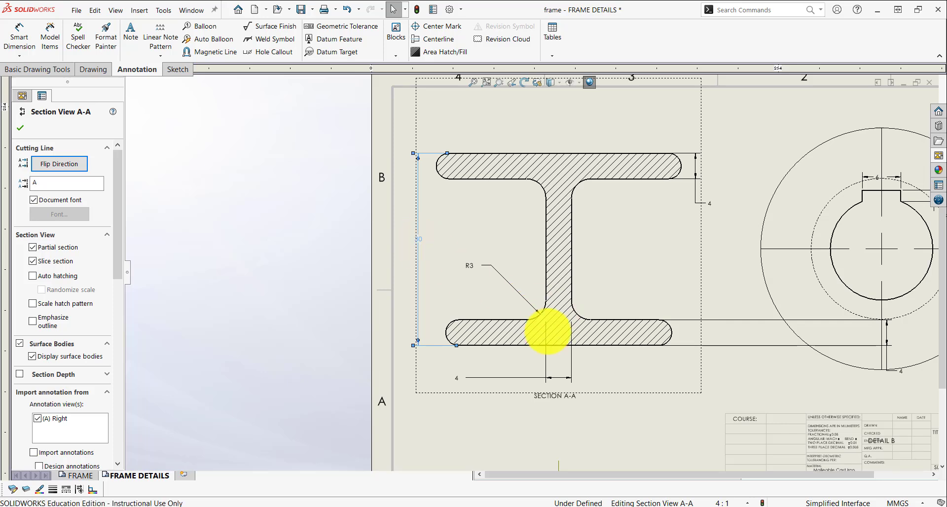
- Reattach the web thickness dimension's extension lines to the web edges and place it across the web's mid-height with its text on the right
left_click_drag(472, 370, 478, 363)
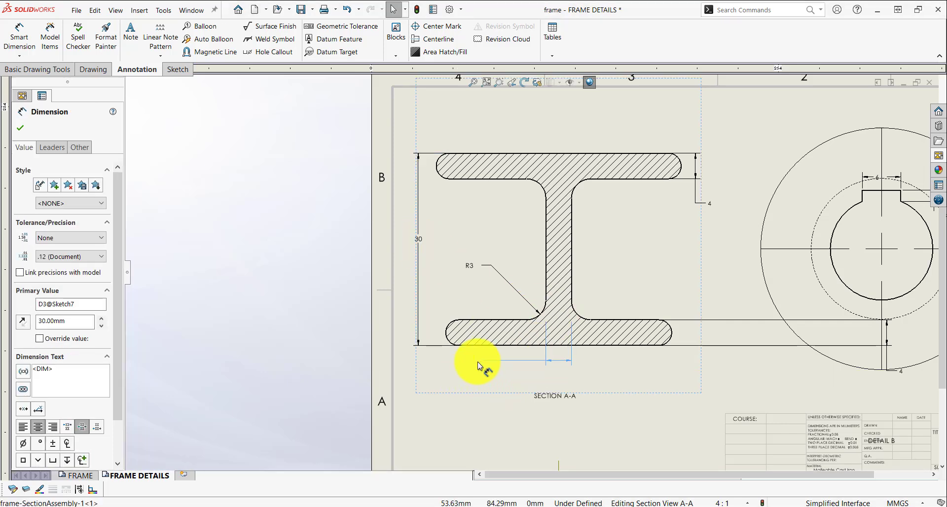
left_click(478, 362)
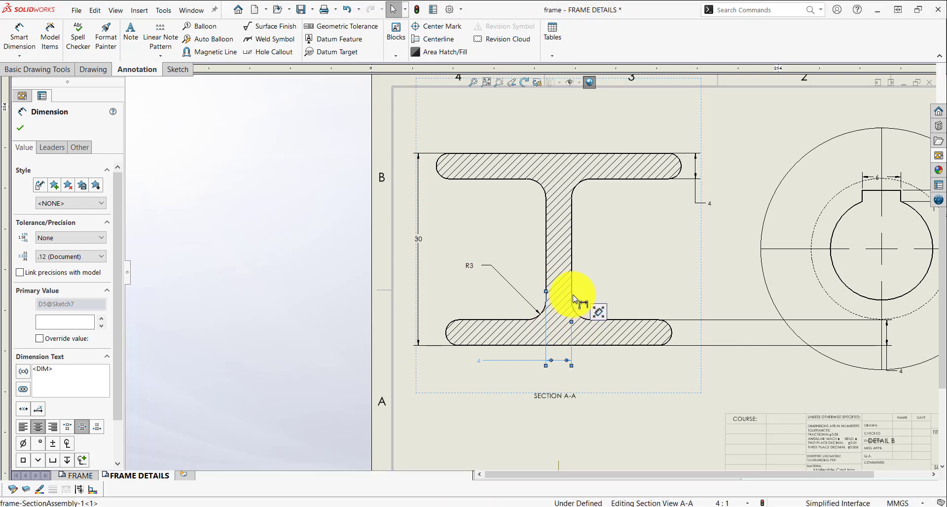
left_click(613, 387)
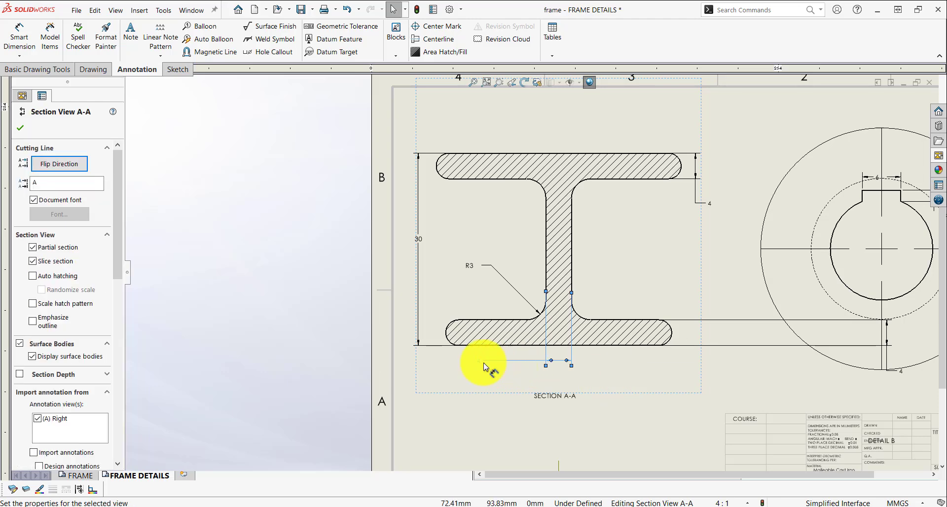
left_click(606, 238)
scroll(609, 277, "up", 3)
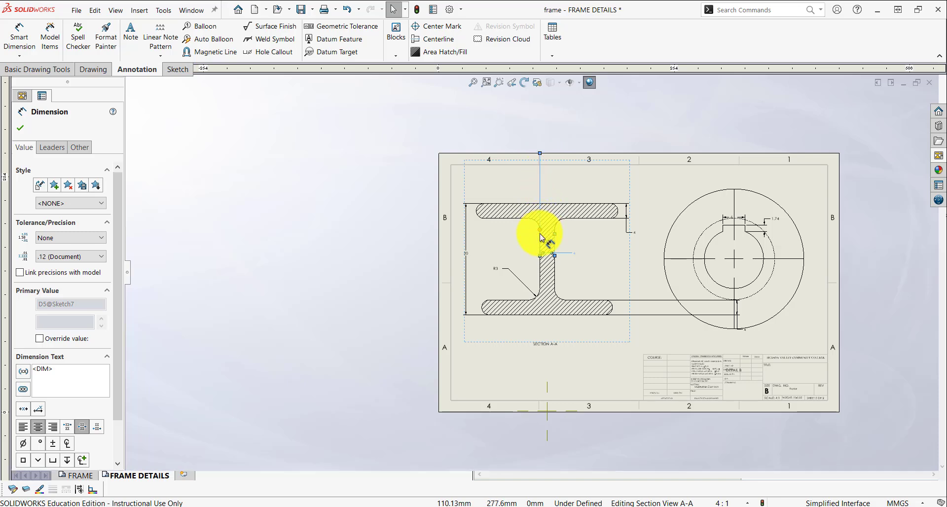
left_click(588, 268)
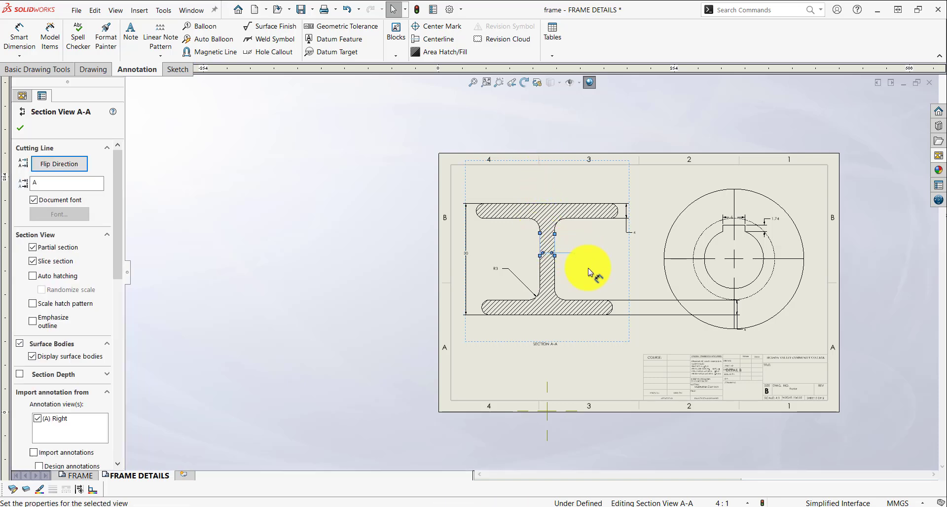
scroll(589, 268, "down", 5)
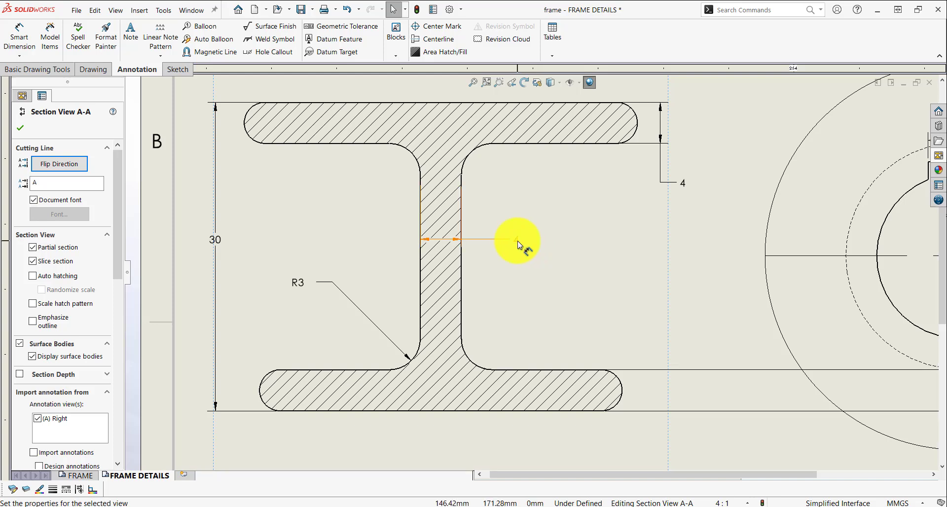
left_click(508, 241)
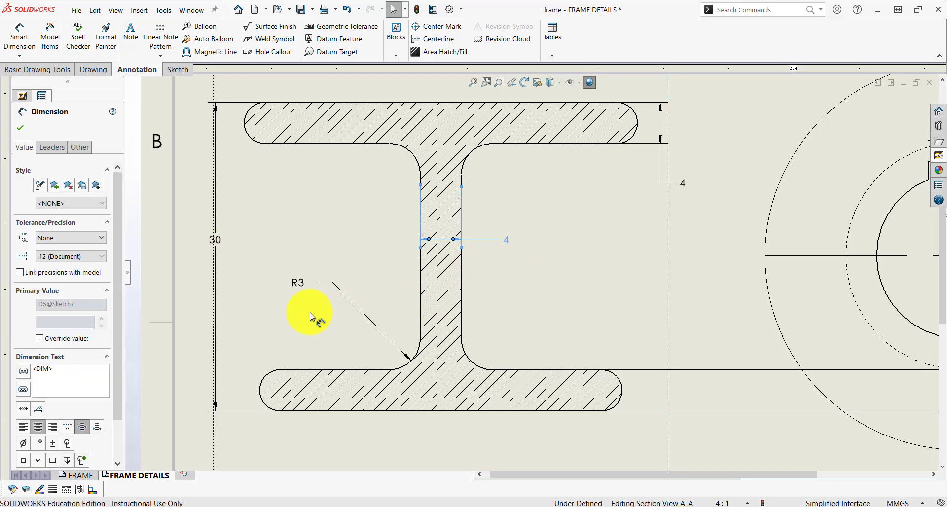
- Move the fillet radius dimension lower and closer to the lower-left fillet
left_click(304, 284)
left_click_drag(320, 310, 334, 320)
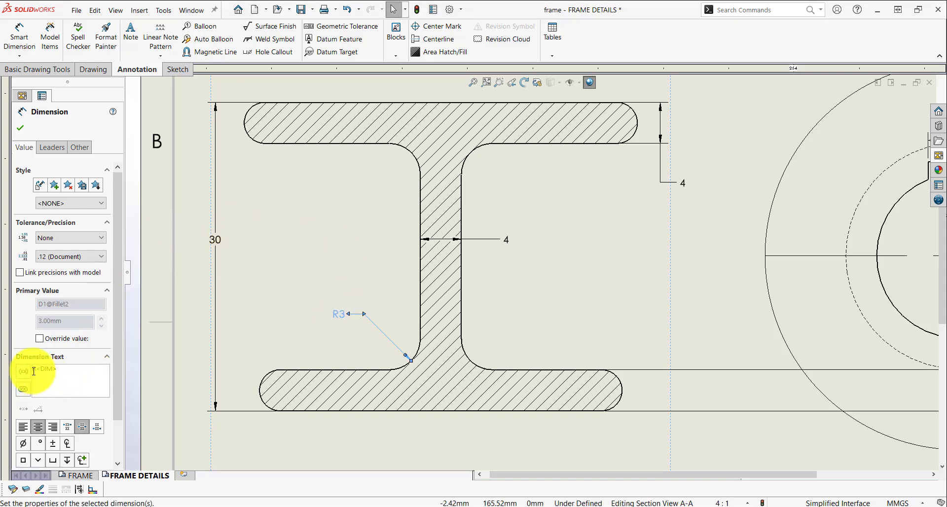
- Add a centerline between the web's two edges and extend both its ends beyond the upper and lower flanges
key("z")
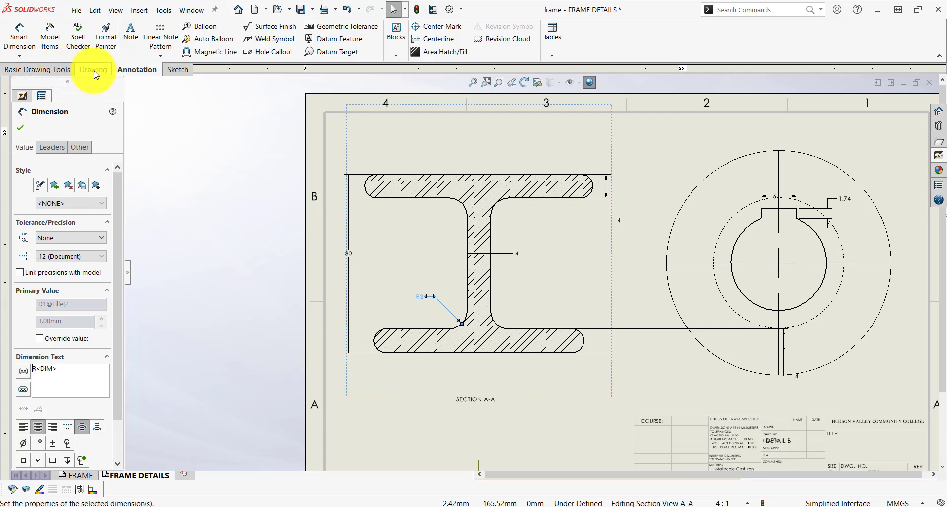
left_click(437, 39)
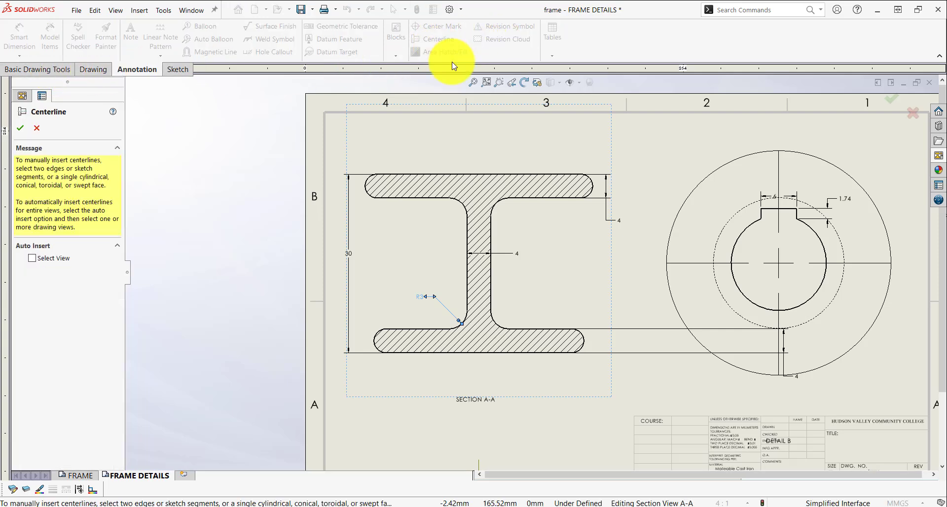
left_click(466, 271)
left_click(490, 268)
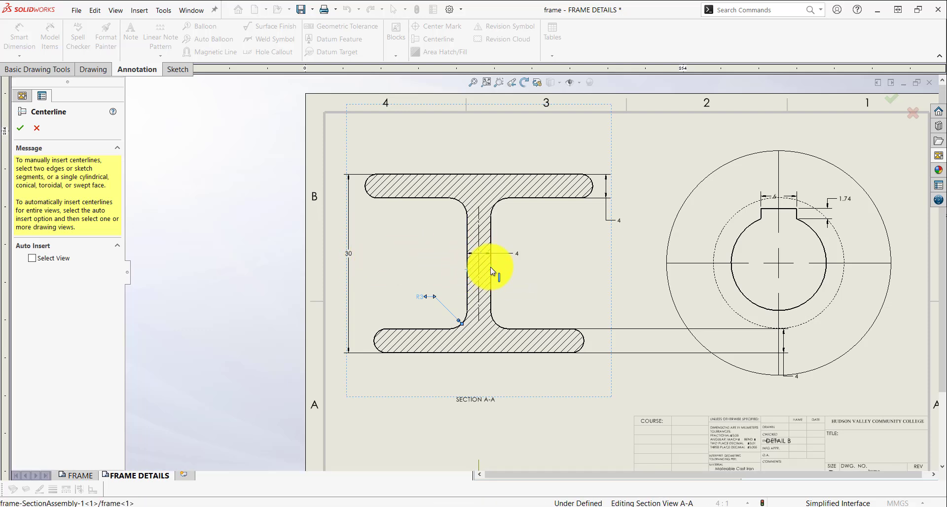
left_click(485, 175)
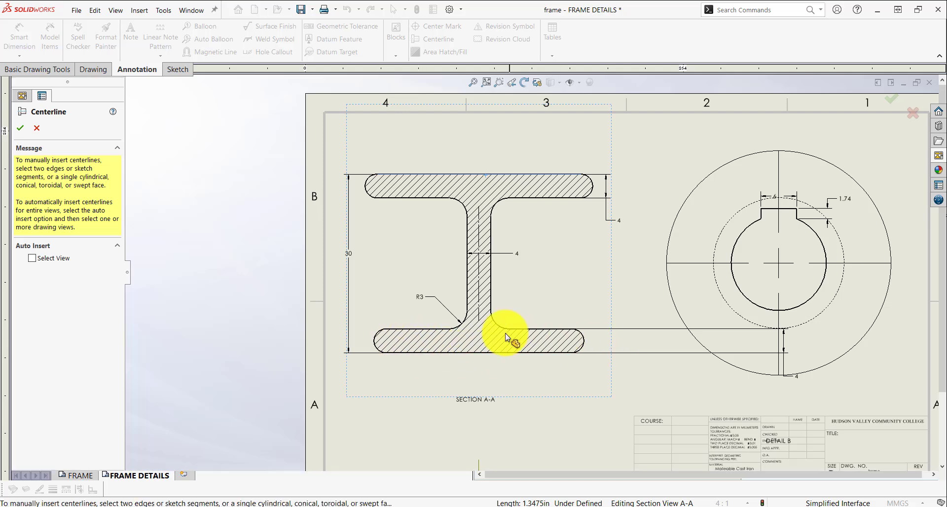
left_click(21, 128)
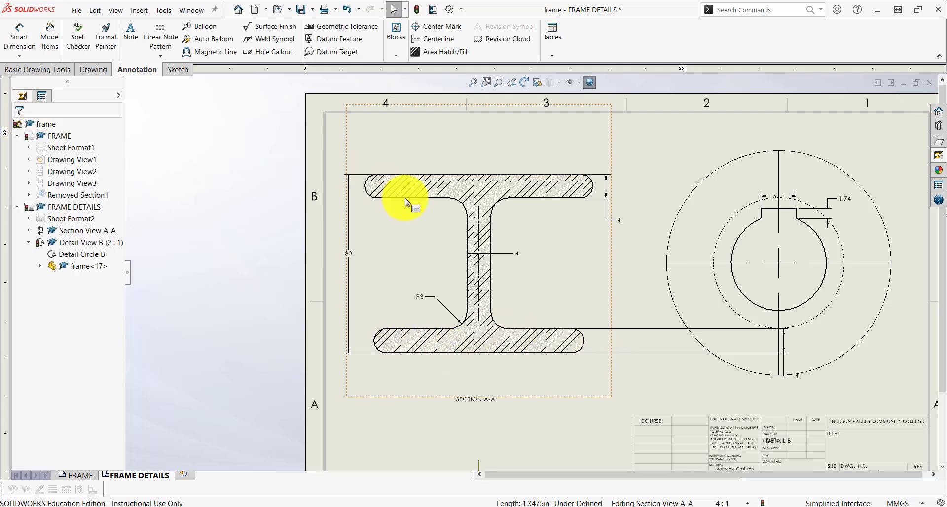
left_click_drag(478, 207, 479, 165)
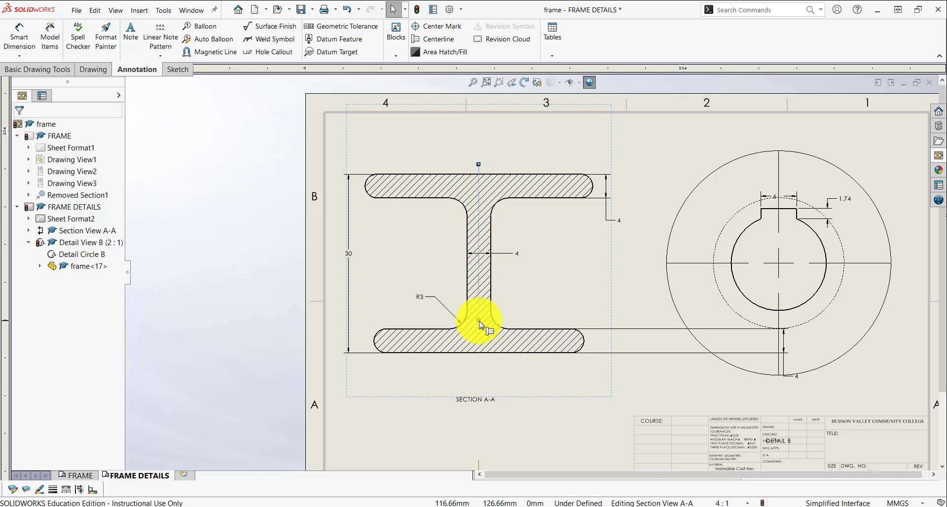
left_click_drag(479, 320, 479, 367)
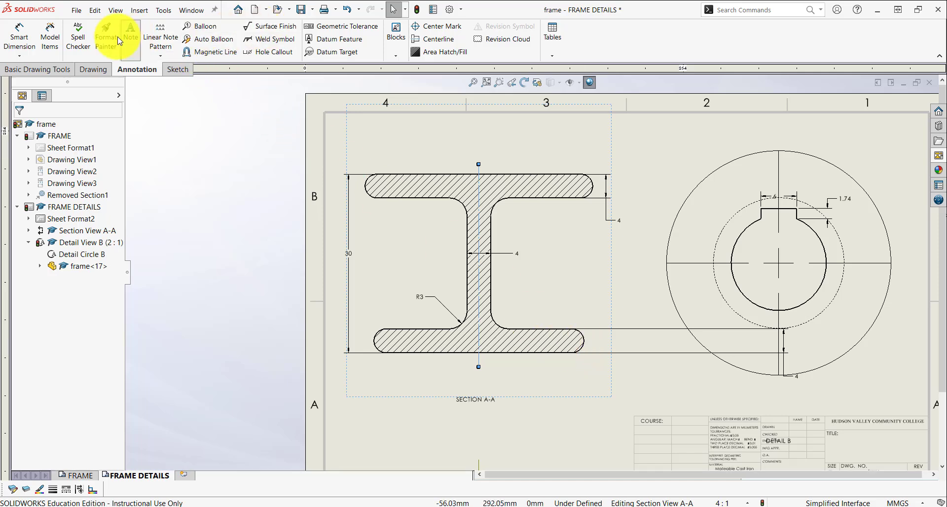
left_click(132, 38)
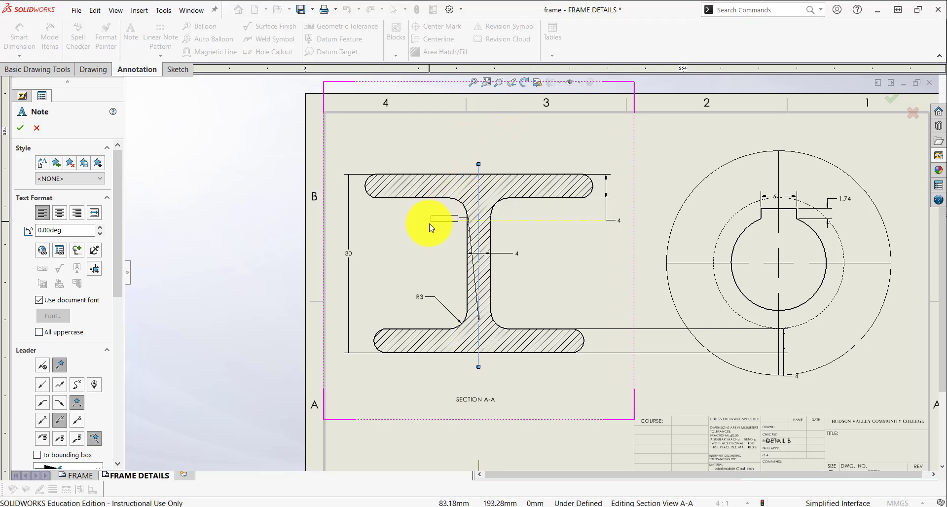
key("Escape")
left_click(532, 139)
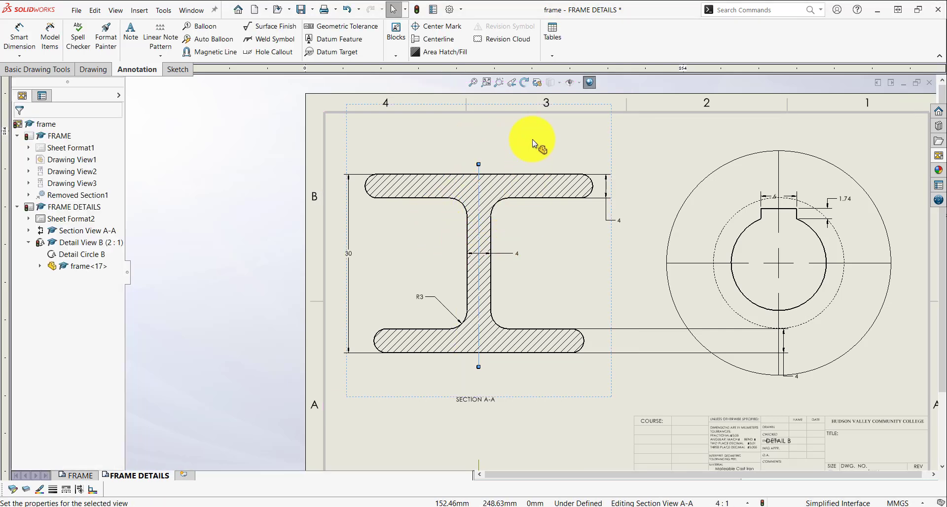
- Add a leaderless note containing the centerline symbol above the upper flange in Section View A-A
left_click(679, 151)
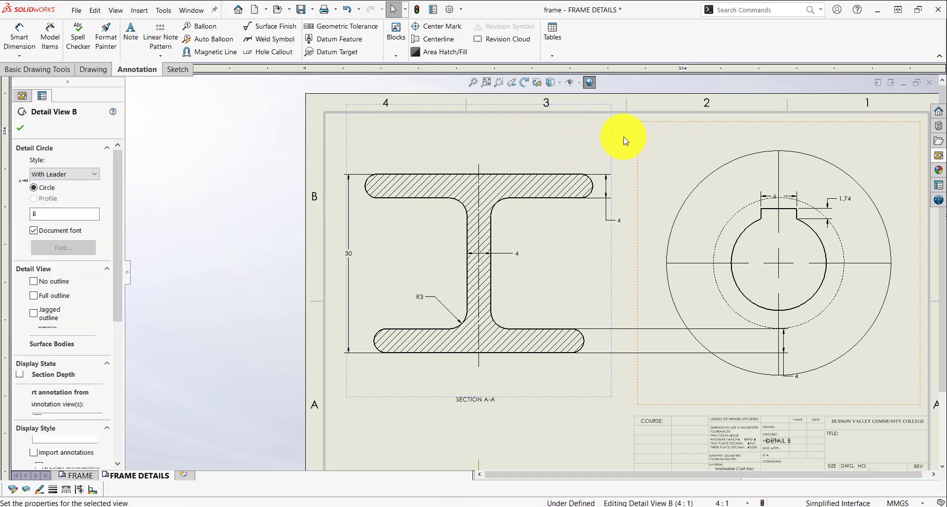
left_click(623, 137)
left_click(132, 38)
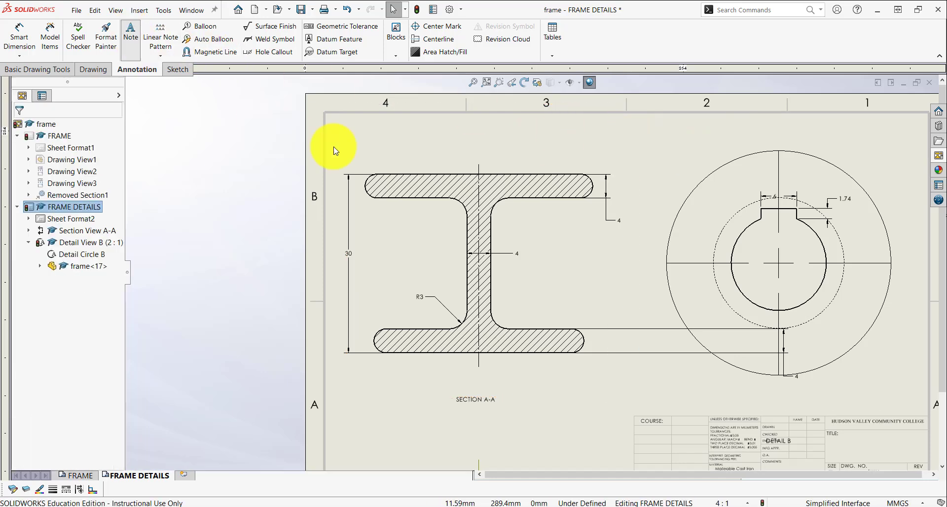
left_click(492, 153)
left_click(78, 251)
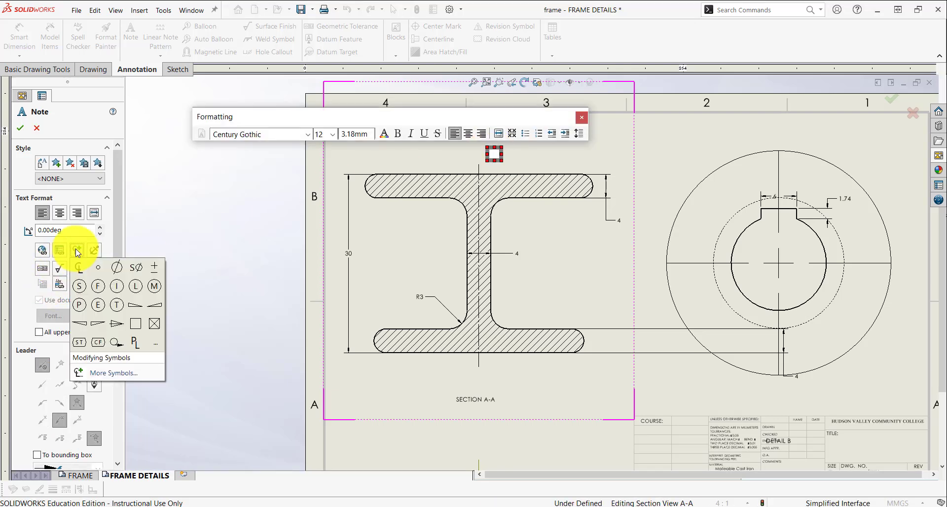
left_click(77, 269)
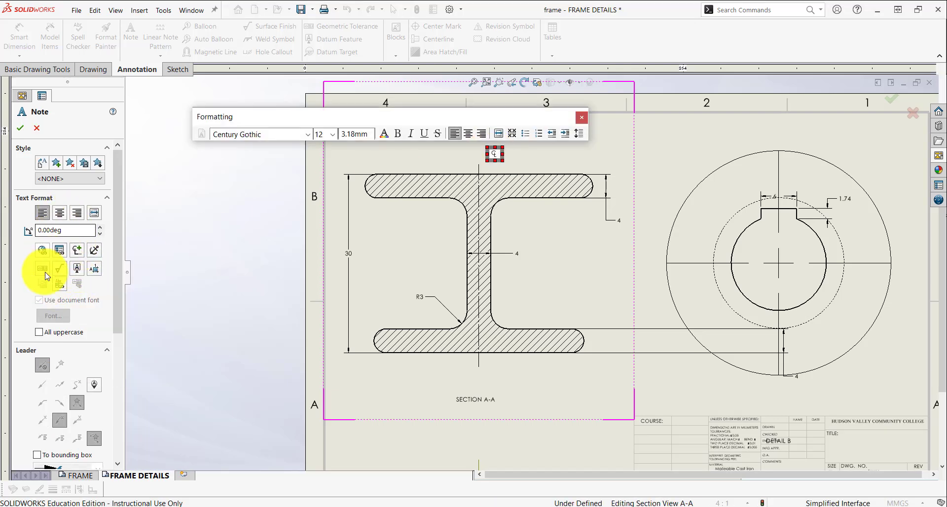
left_click(20, 127)
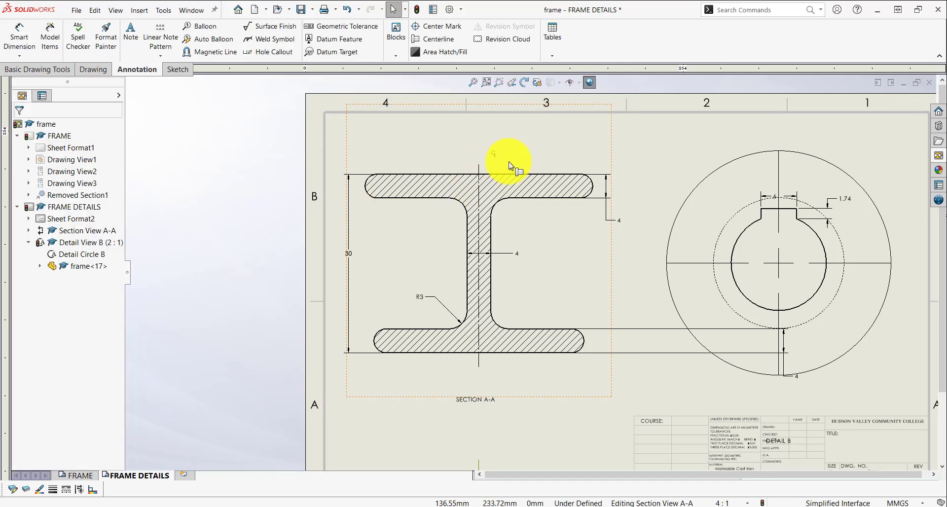
- Move the centerline symbol note directly onto the top end of the section's vertical centerline
scroll(508, 161, "up", 5)
left_click_drag(374, 203, 348, 227)
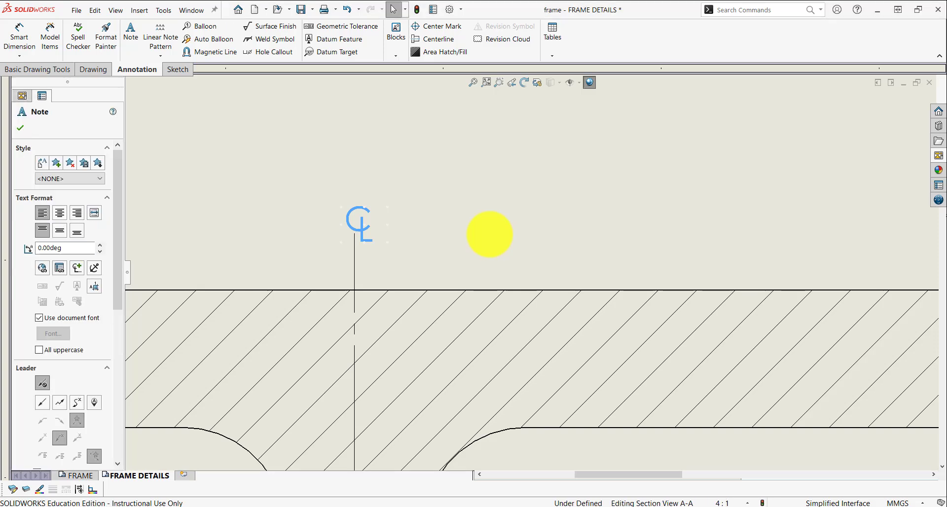
scroll(490, 235, "down", 5)
scroll(491, 238, "down", 5)
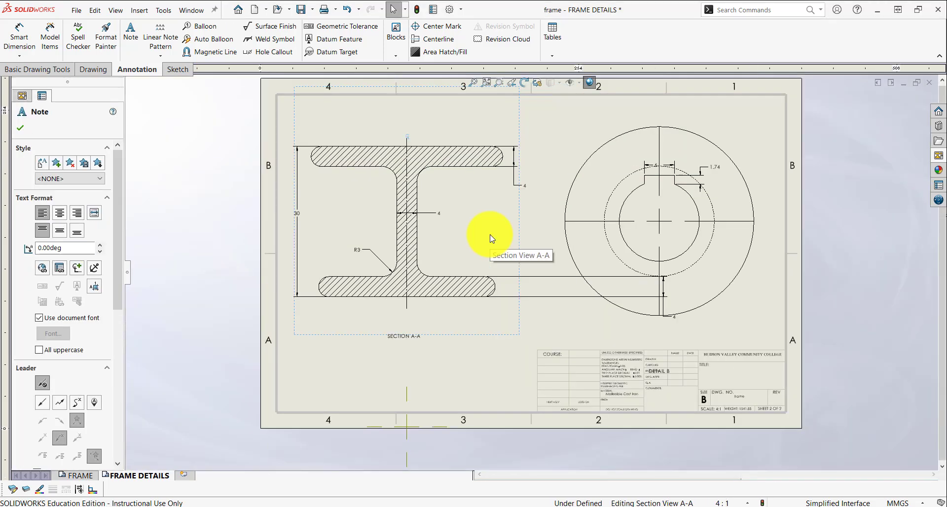
scroll(448, 373, "down", 1)
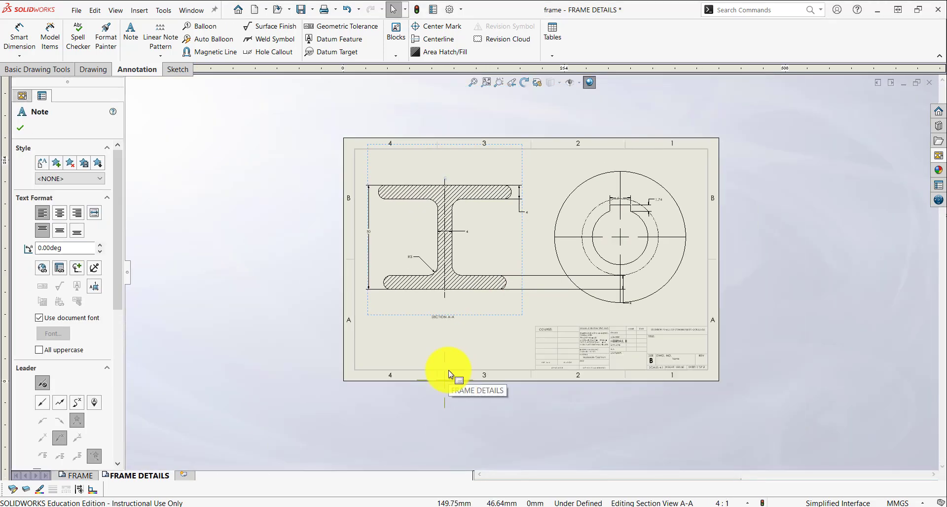
- Move the lower flange's thickness dimension in Section View A-A close to the flange's right end
scroll(437, 254, "up", 2)
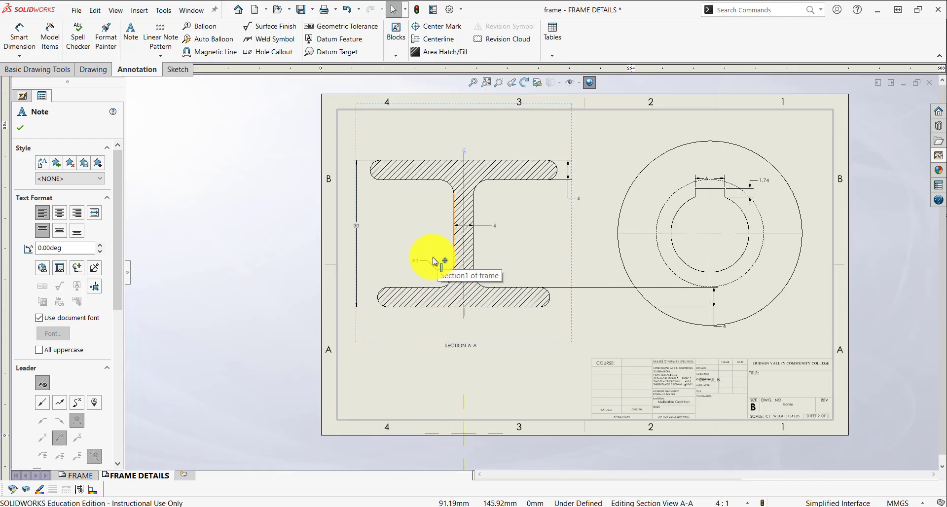
scroll(504, 277, "up", 2)
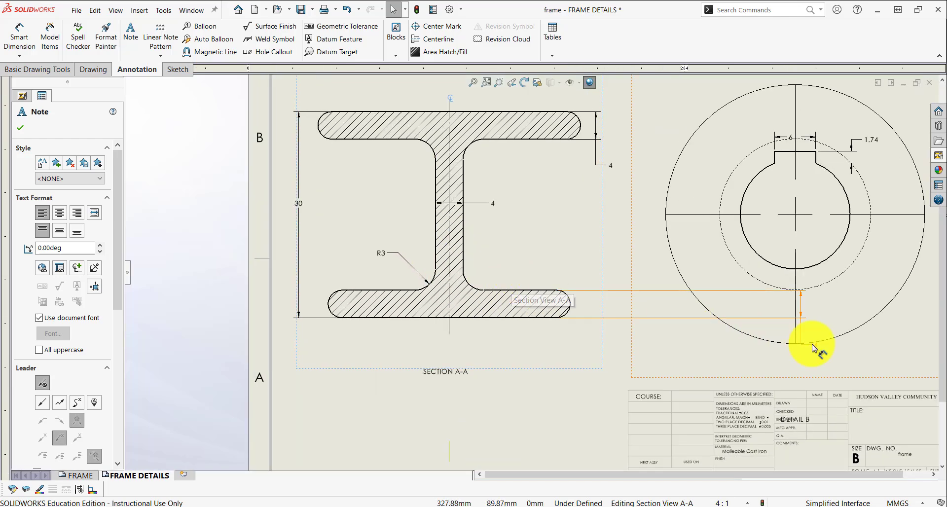
left_click_drag(812, 345, 599, 346)
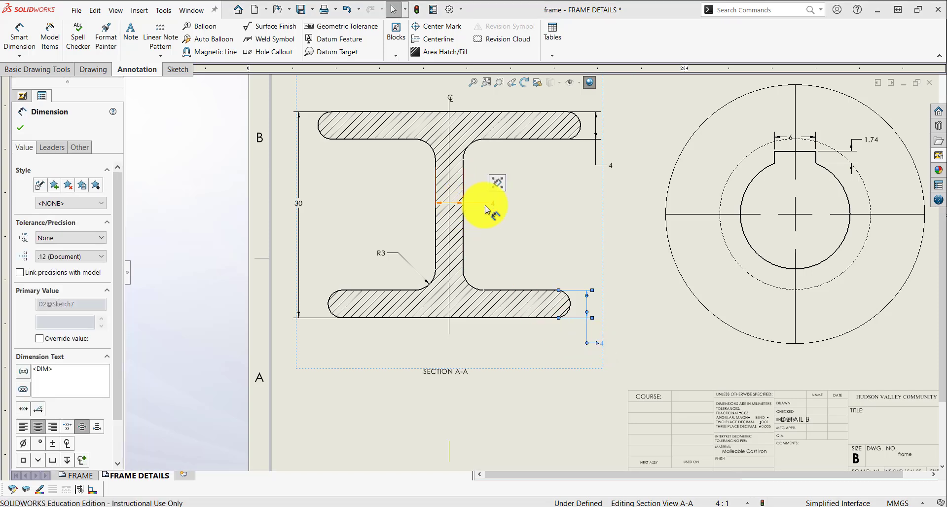
left_click(562, 361)
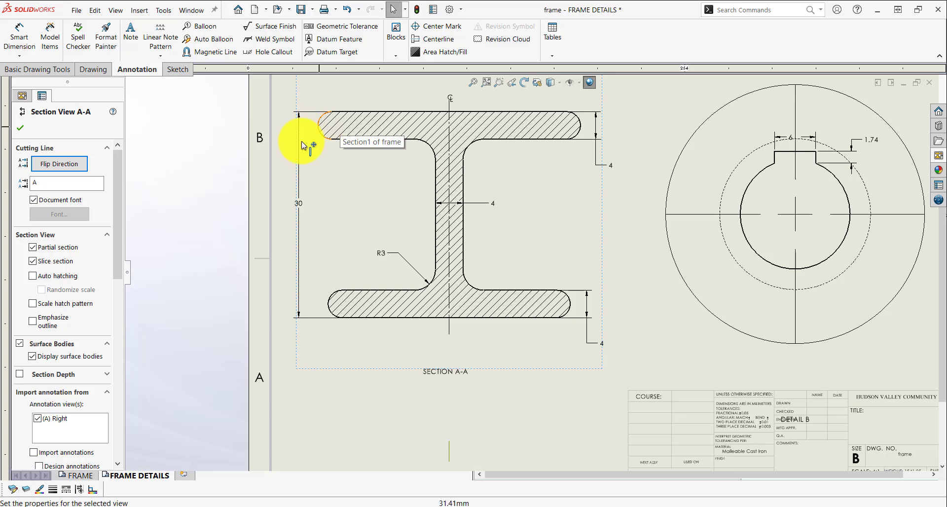
key("f")
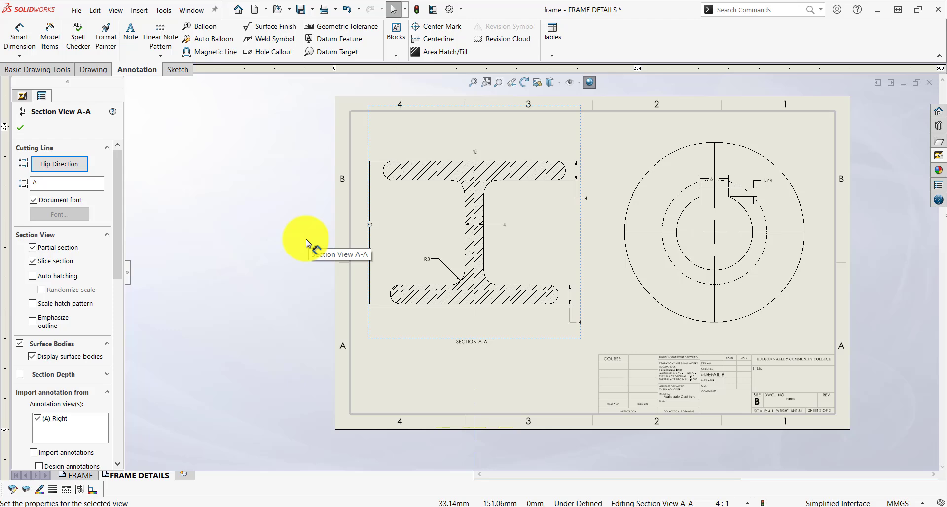
- Dimension the upper flange's overall width between its rounded ends, placed above the section, and enclose the value in parentheses
left_click(35, 52)
scroll(479, 176, "down", 2)
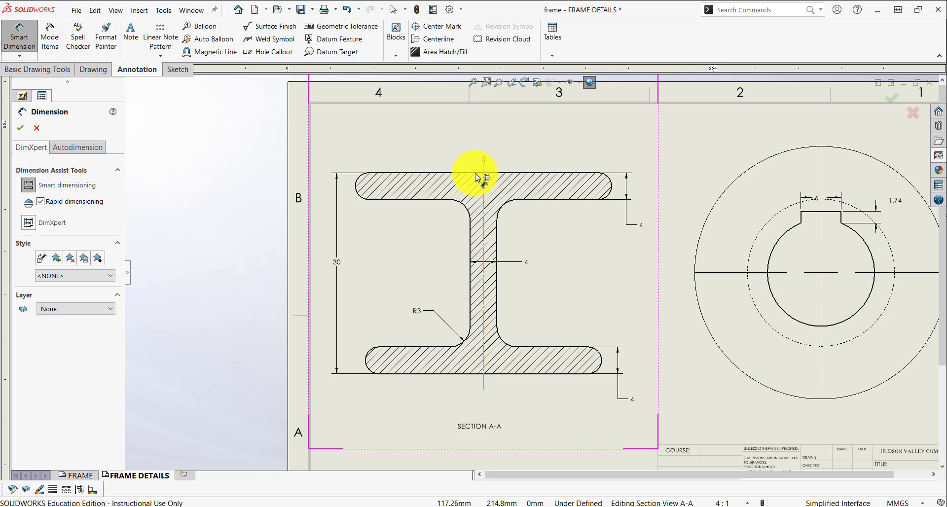
left_click(356, 189)
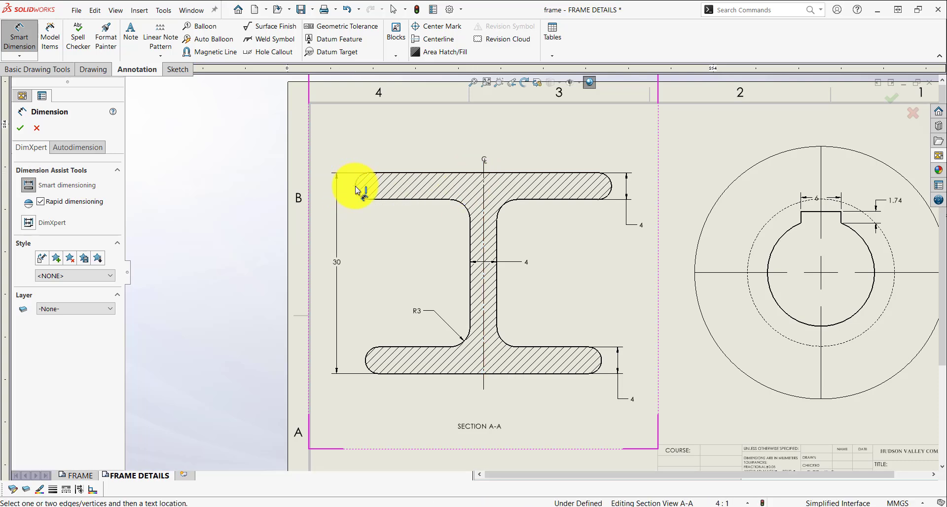
left_click(613, 190)
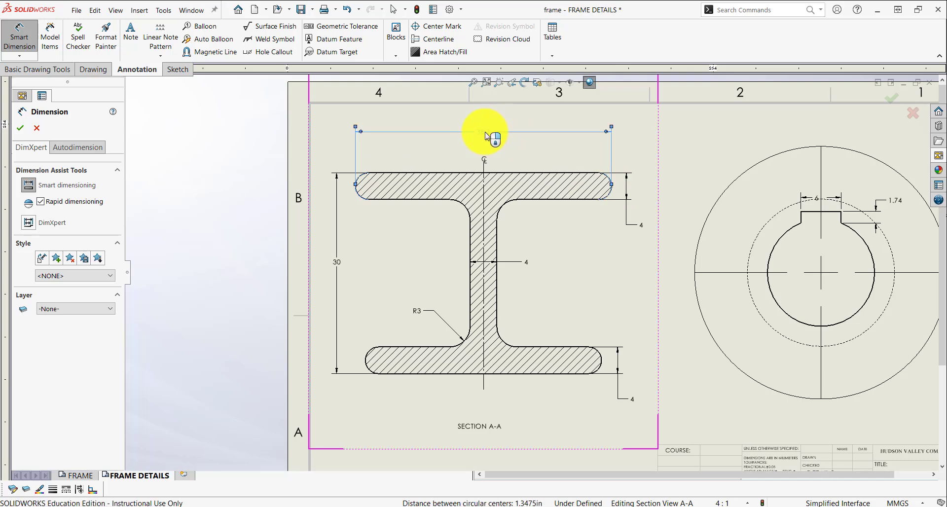
left_click(486, 135)
mouse_move(520, 169)
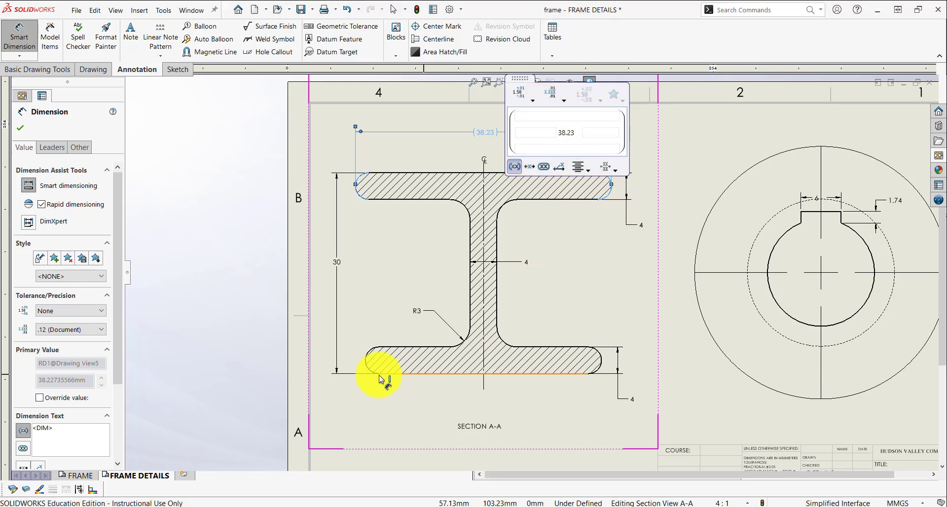
left_click(366, 363)
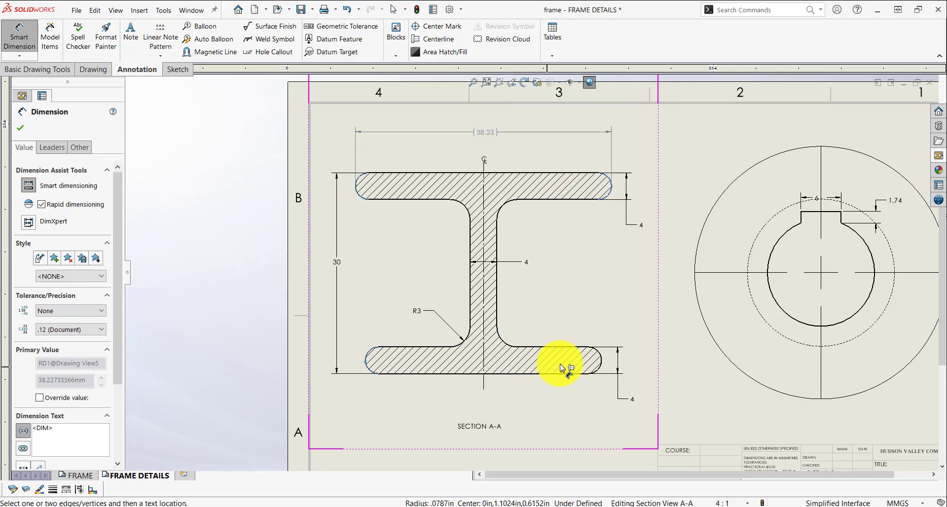
left_click(601, 362)
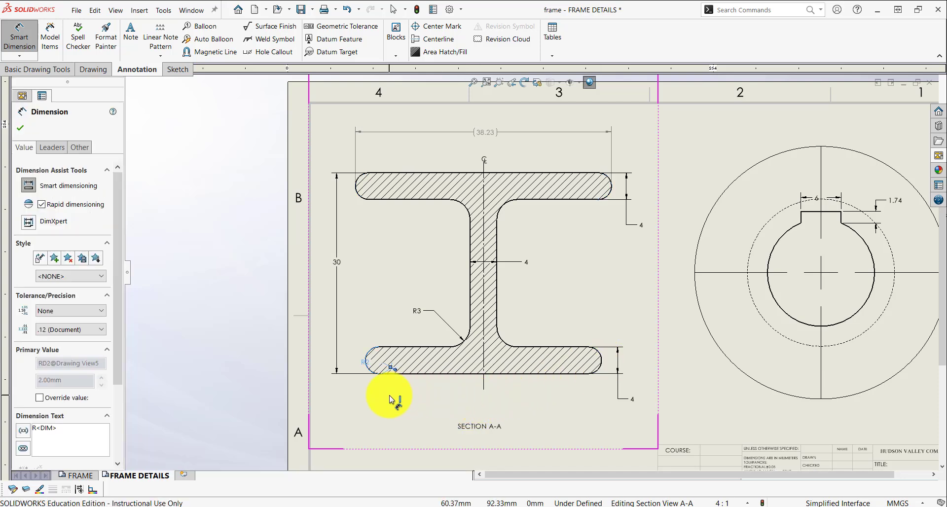
key("Escape")
left_click(363, 366)
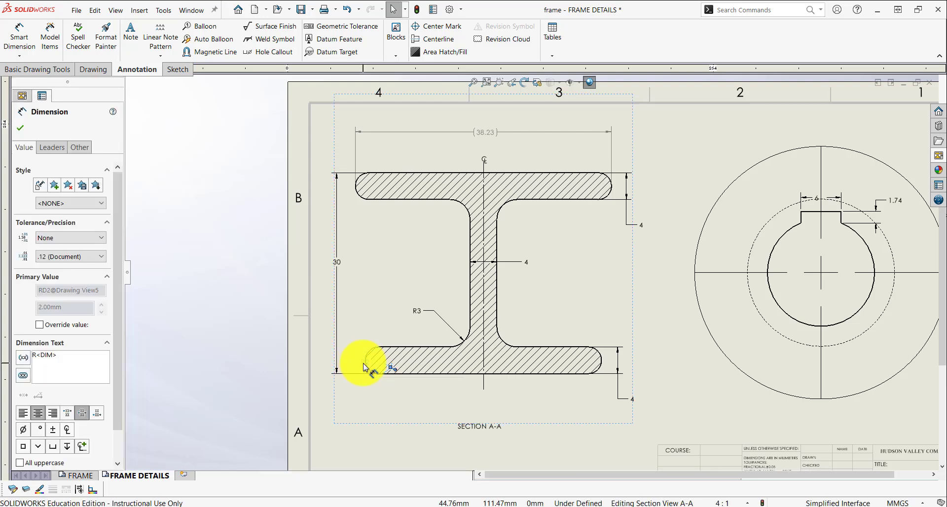
key("Delete")
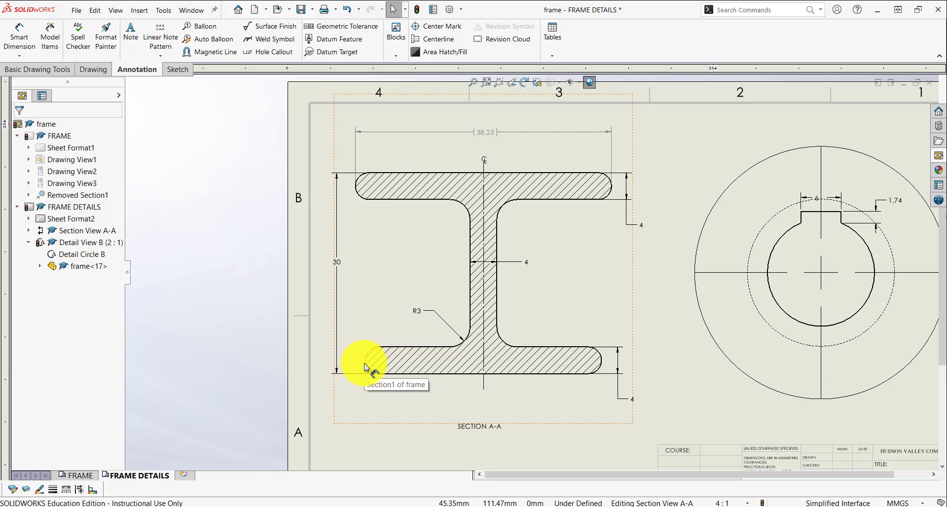
- Dimension the lower flange's overall width between its rounded ends, placed below the section, and enclose the value in parentheses
left_click(19, 36)
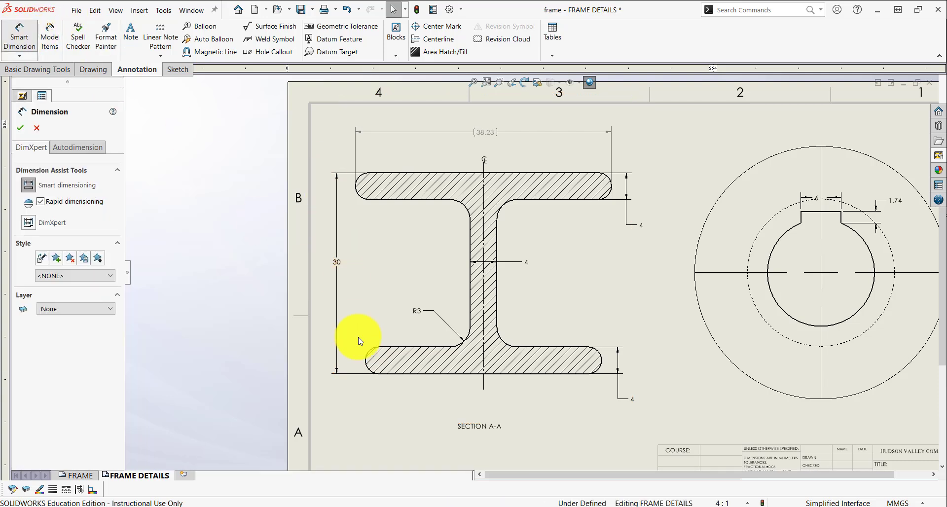
left_click(367, 366)
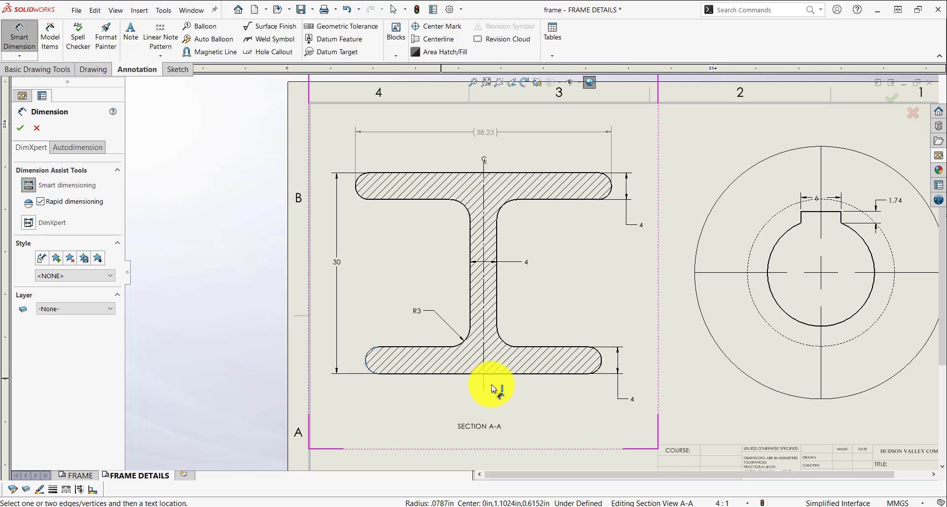
left_click(603, 366)
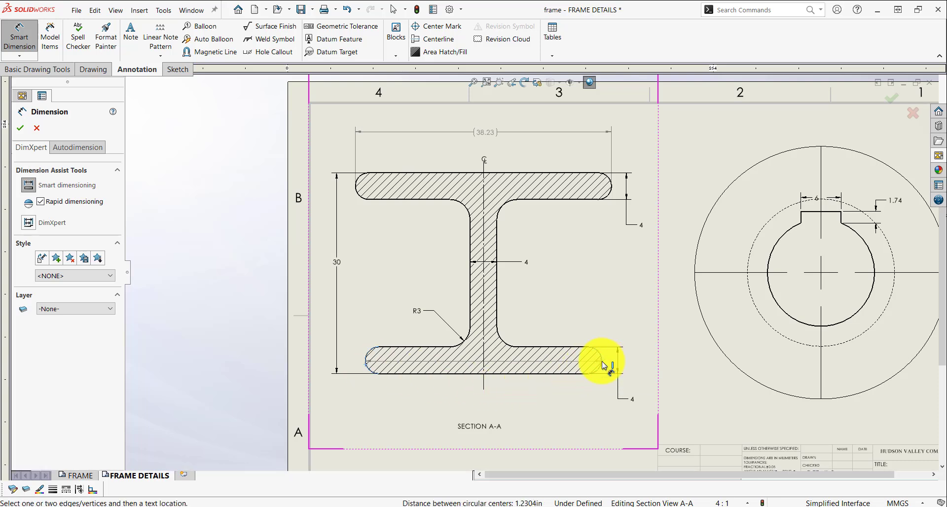
left_click(485, 408)
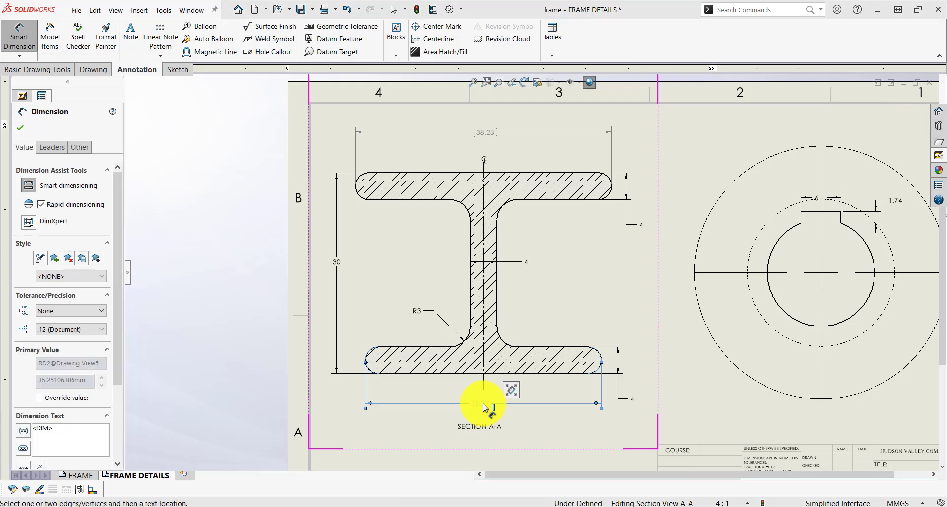
mouse_move(509, 395)
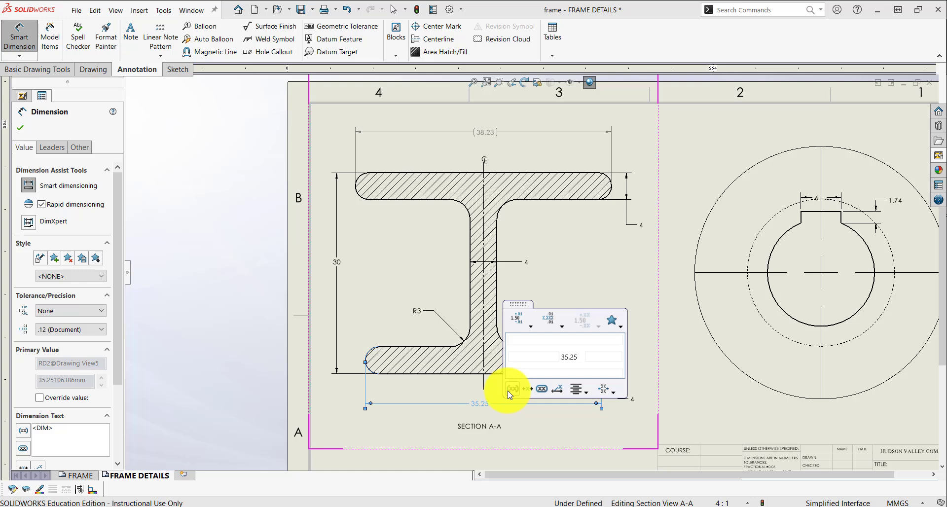
left_click(523, 424)
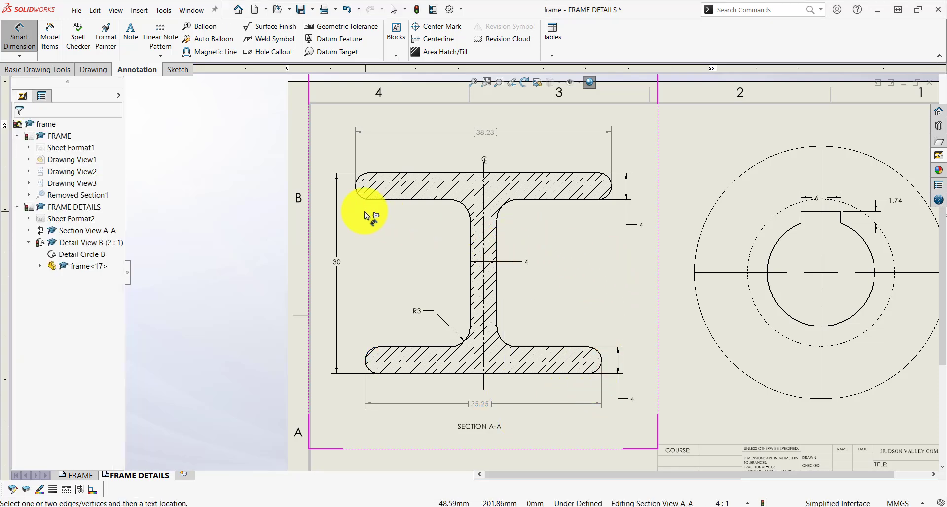
key("Escape")
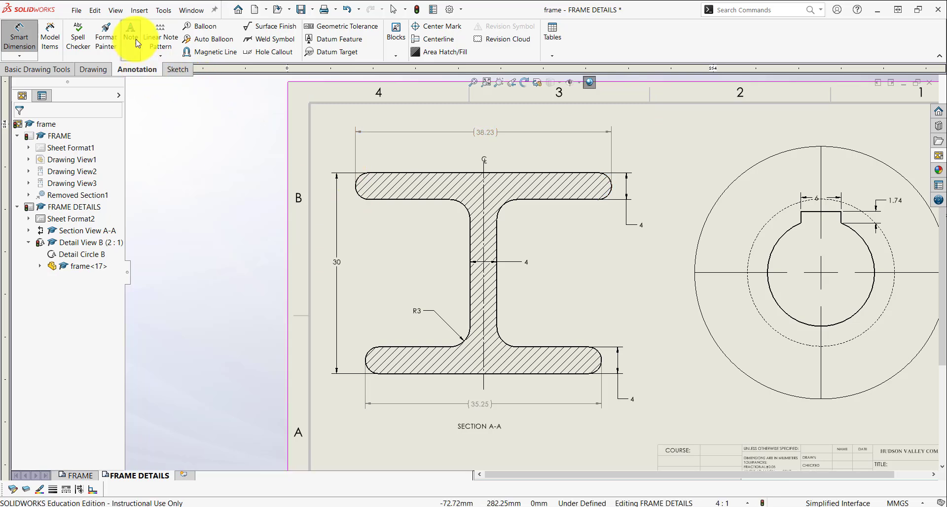
- Add a leader note reading TANGENT TO ELLIPSE that points to the upper flange's rounded right end
left_click(137, 43)
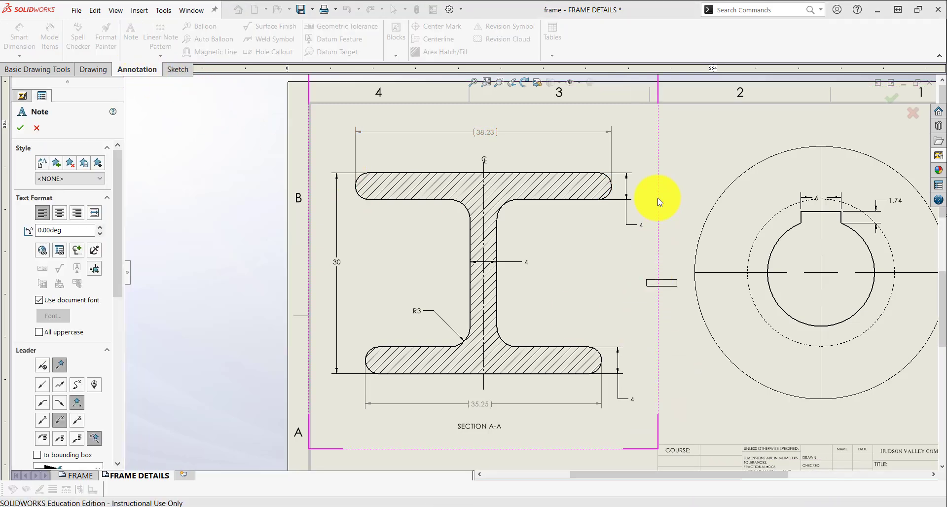
scroll(658, 201, "down", 5)
scroll(620, 186, "up", 3)
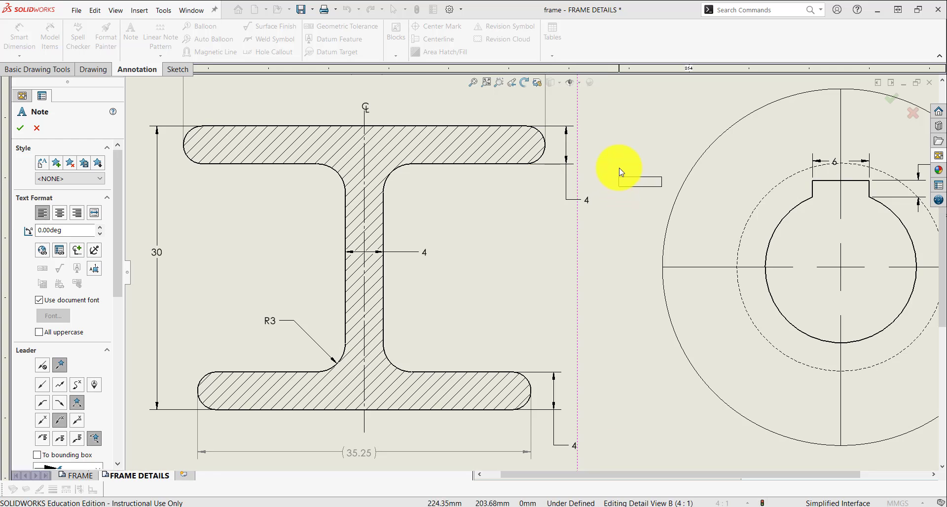
left_click(544, 140)
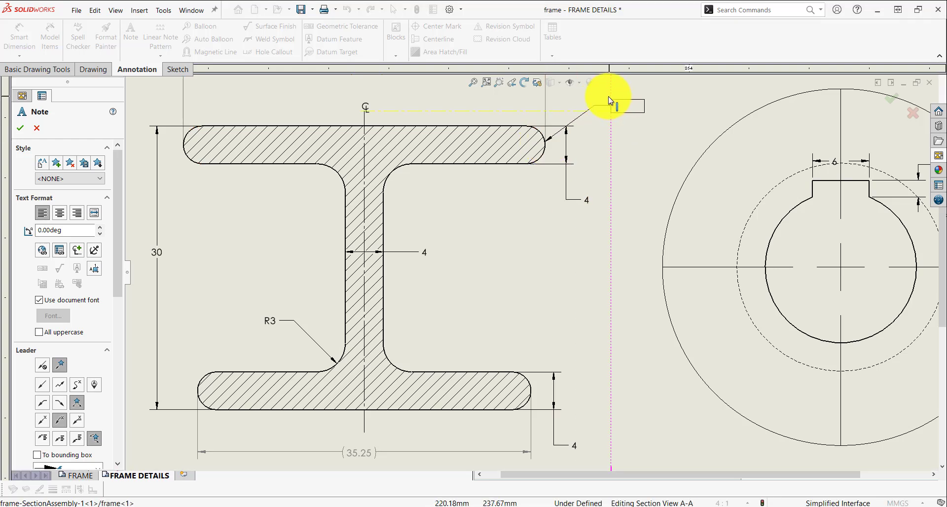
left_click(616, 102)
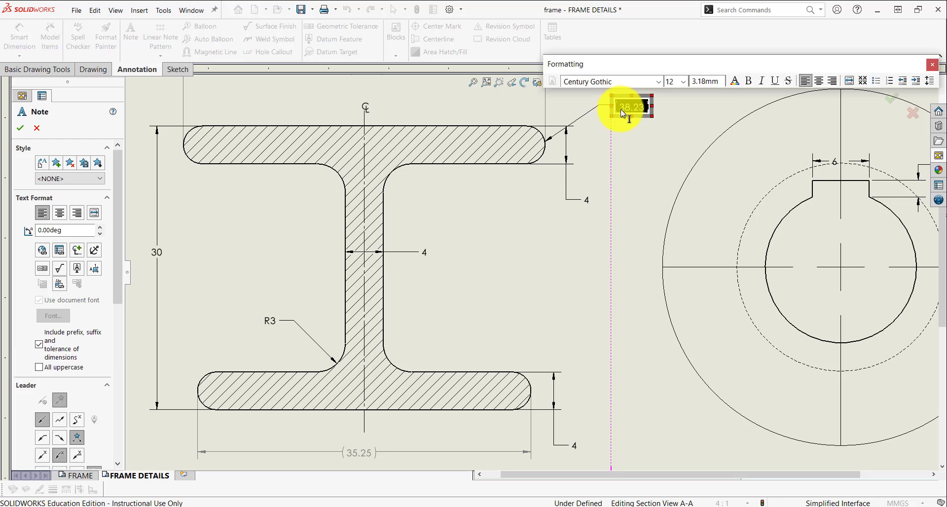
key("BackSpace")
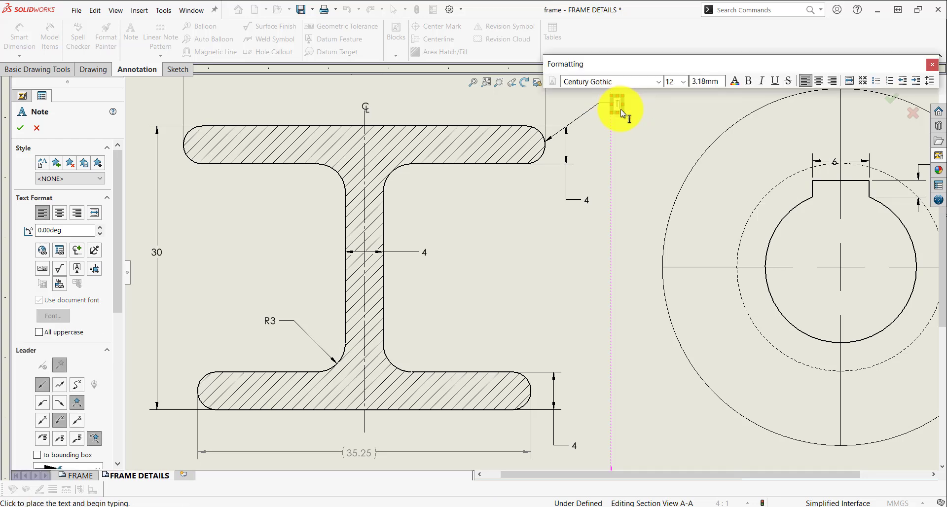
type("TANGENT TO ELLIPSE")
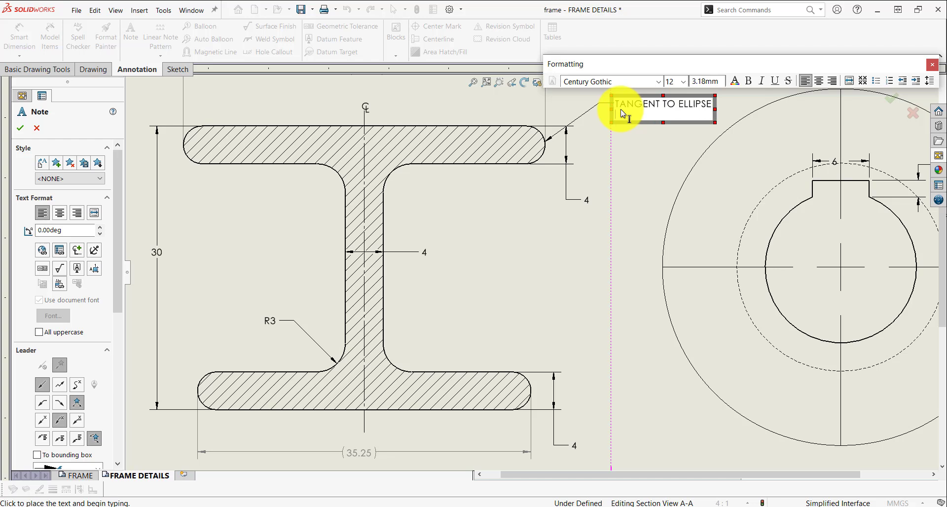
left_click(609, 136)
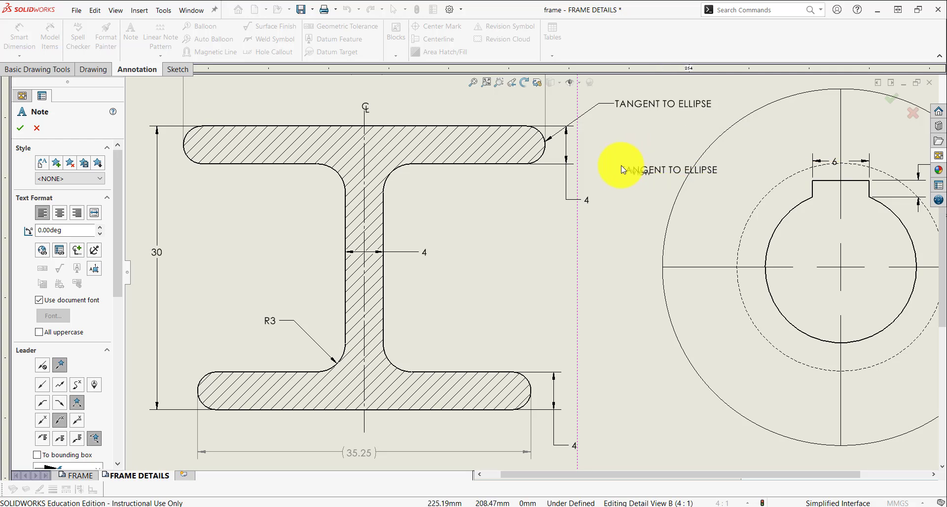
left_click(38, 130)
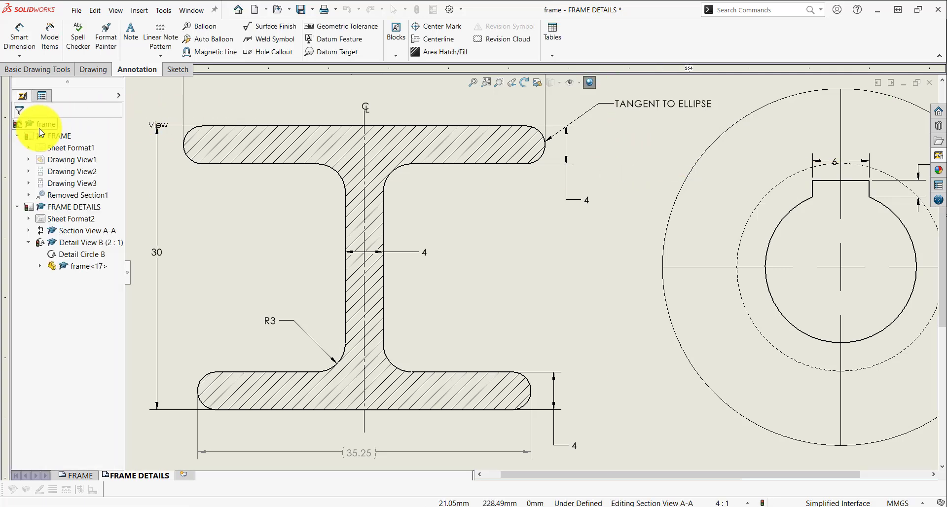
- On the FRAME sheet, insert the model dimensions of the removed elliptical section using Model Items with Selected feature as source
key("f")
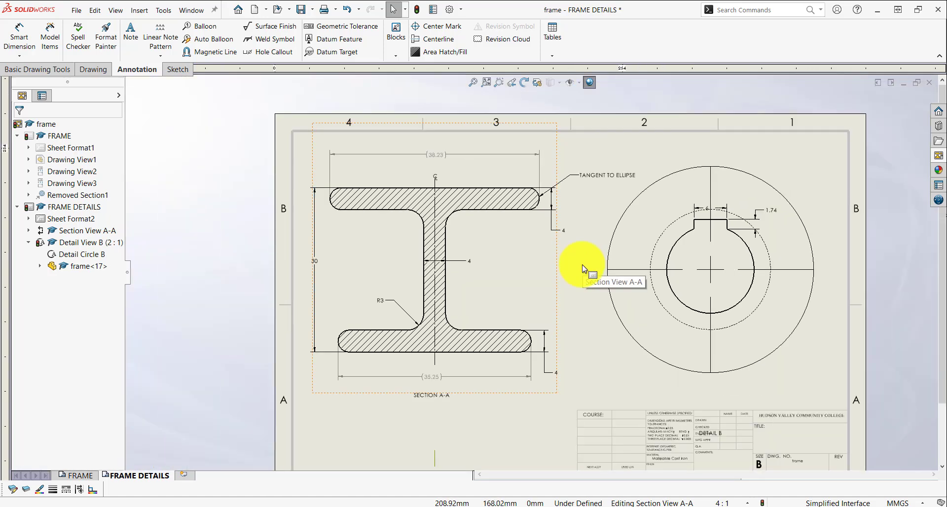
left_click(80, 476)
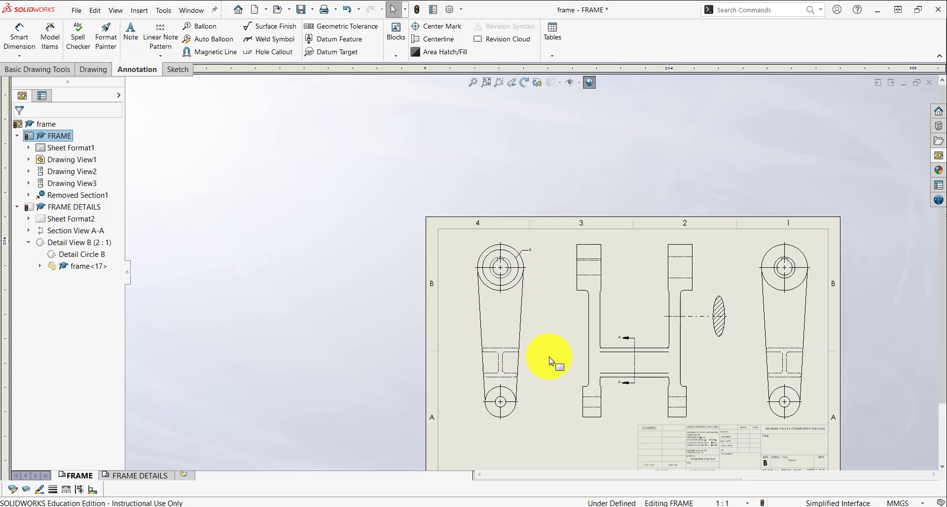
scroll(548, 360, "down", 1)
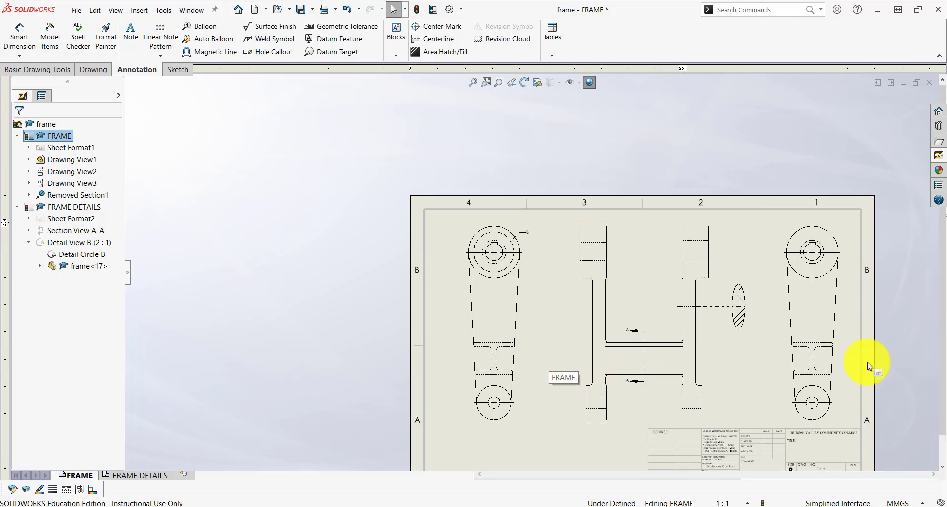
scroll(867, 362, "down", 1)
scroll(634, 307, "down", 2)
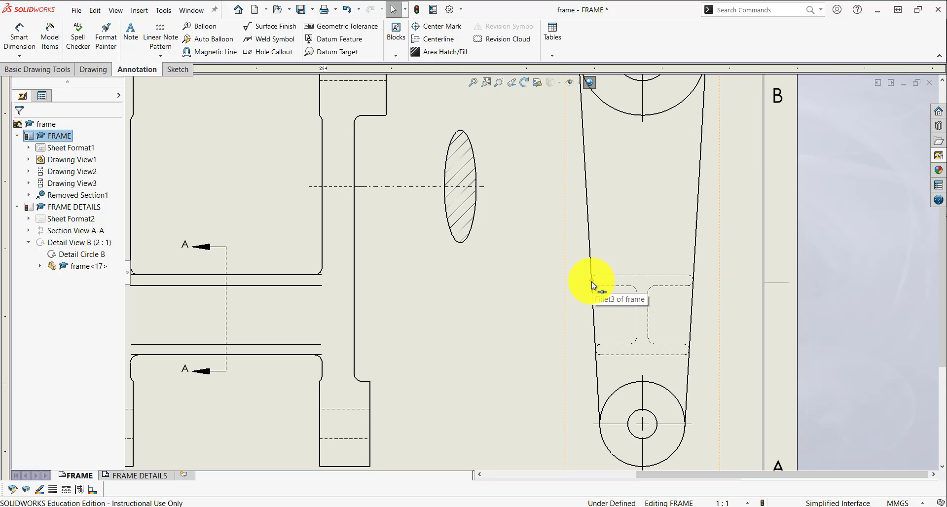
scroll(517, 345, "up", 5)
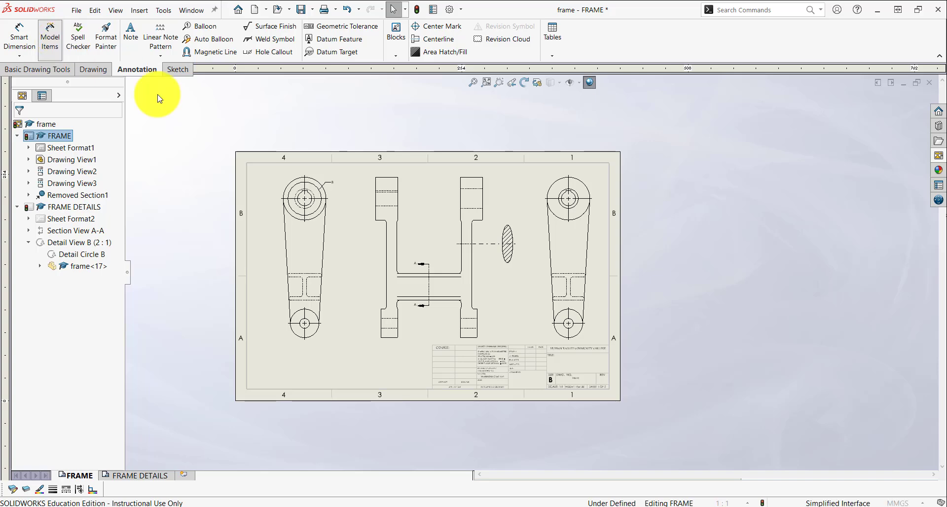
scroll(510, 249, "down", 6)
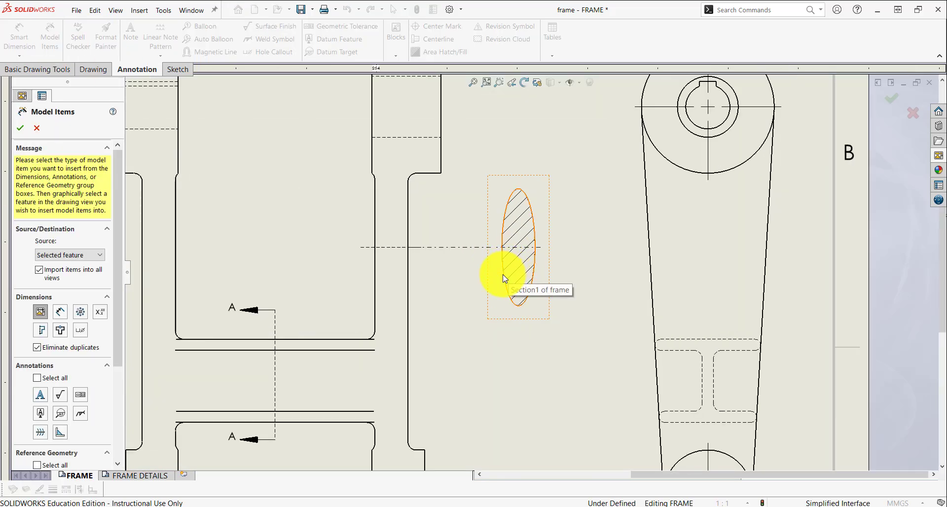
left_click(503, 276)
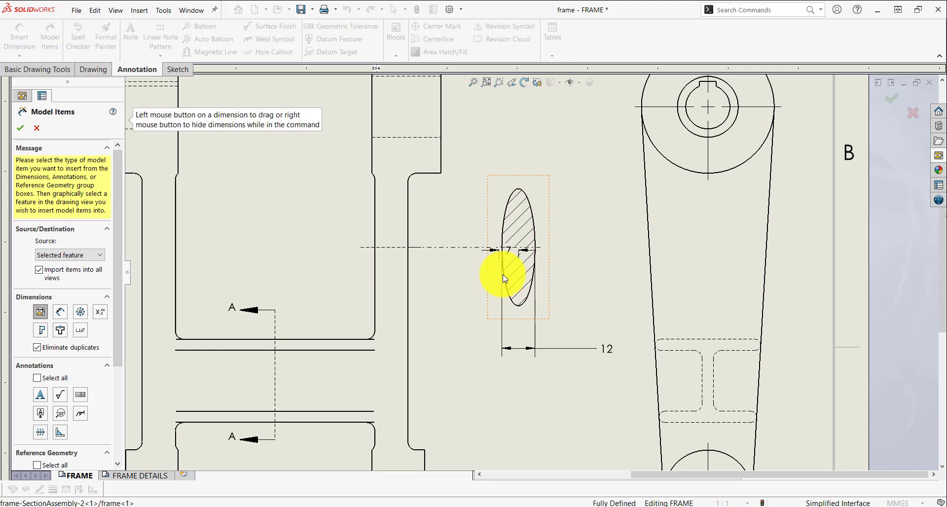
- Accept the model dimensions inserted for the removed elliptical section
scroll(518, 259, "up", 2)
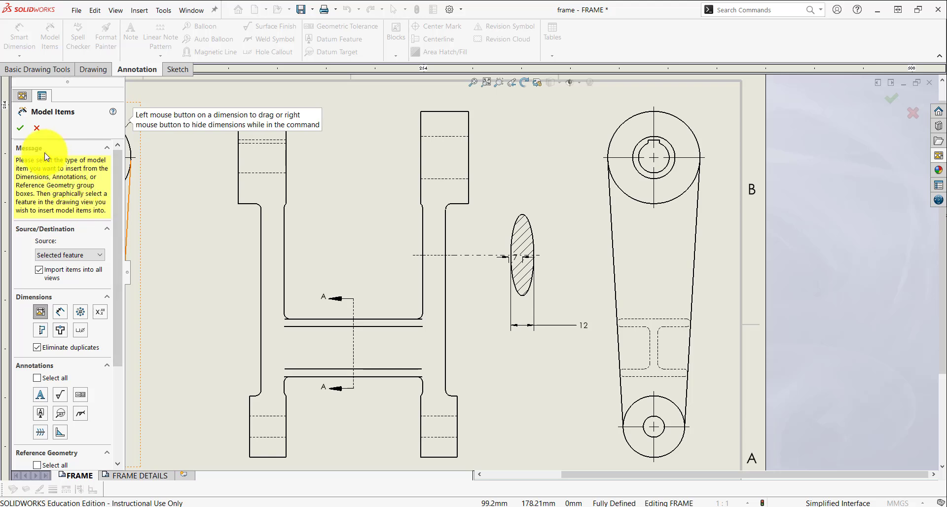
left_click(21, 129)
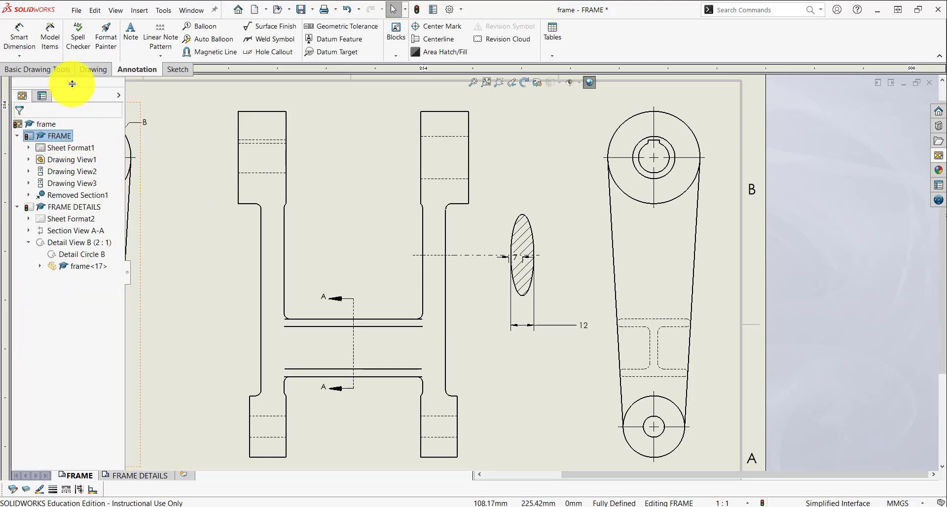
- Try to insert model dimensions for the upper bosses, lower bosses and keyed bore using Model Items with Selected feature as source
left_click(57, 49)
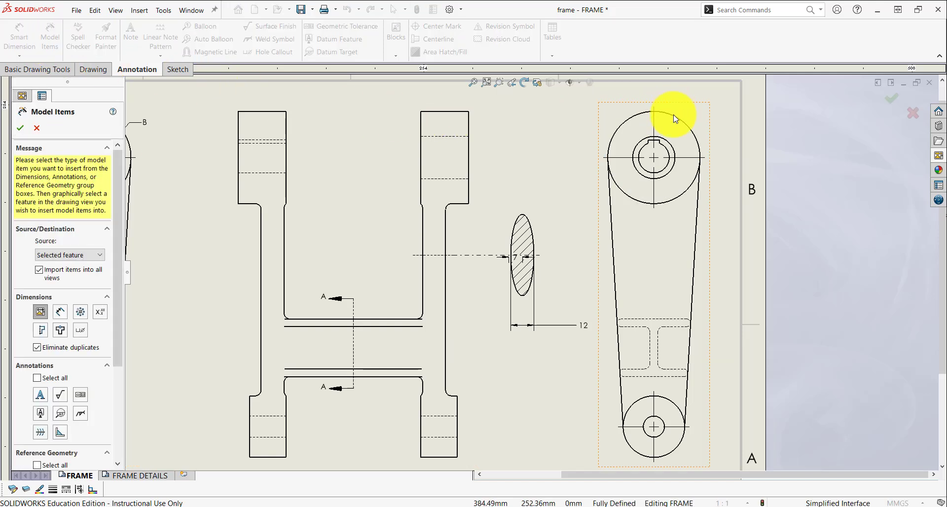
left_click(686, 124)
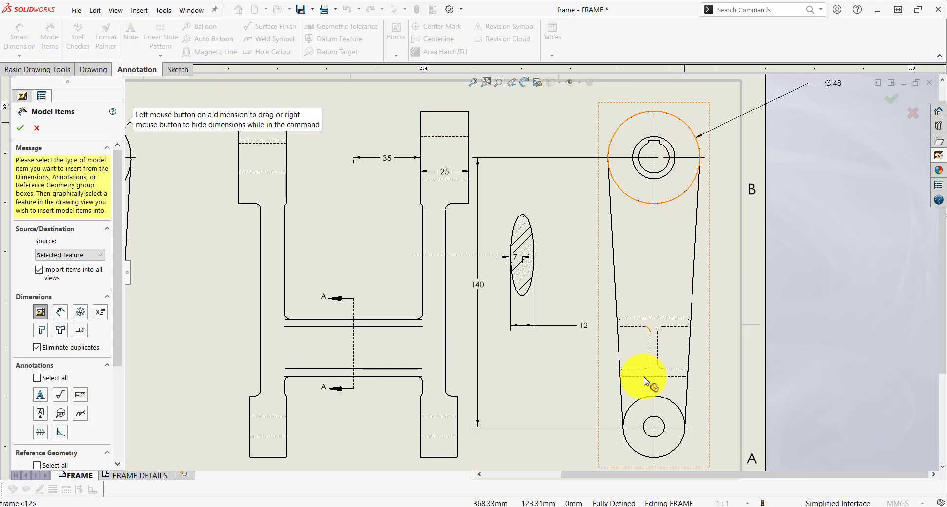
left_click(661, 436)
scroll(429, 349, "up", 2)
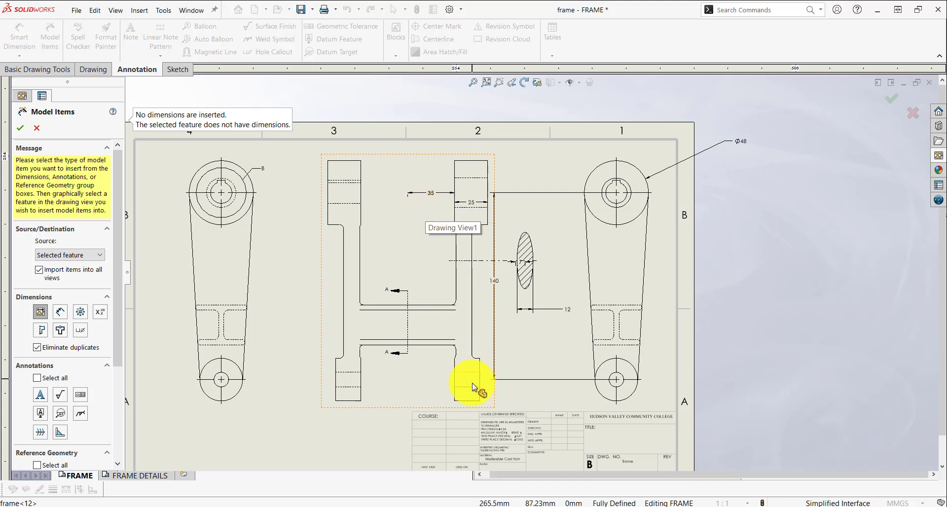
left_click(456, 399)
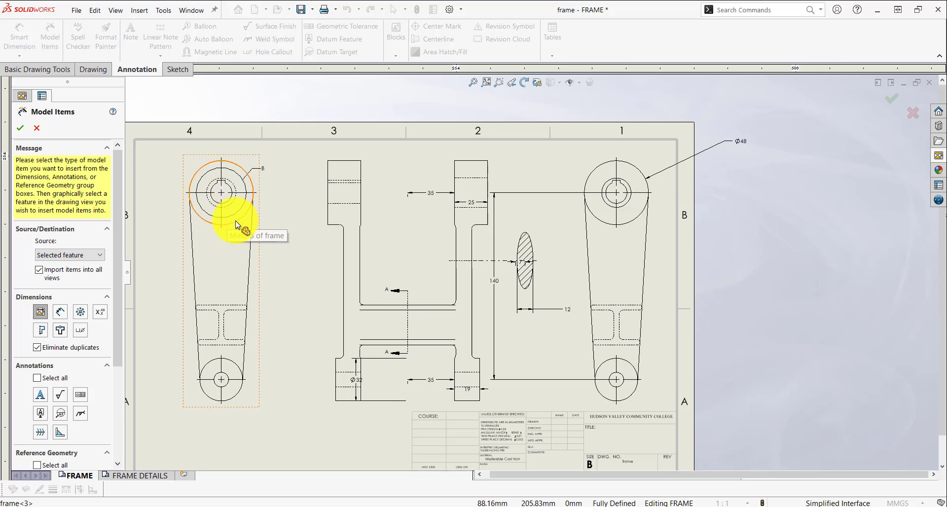
scroll(254, 209, "down", 3)
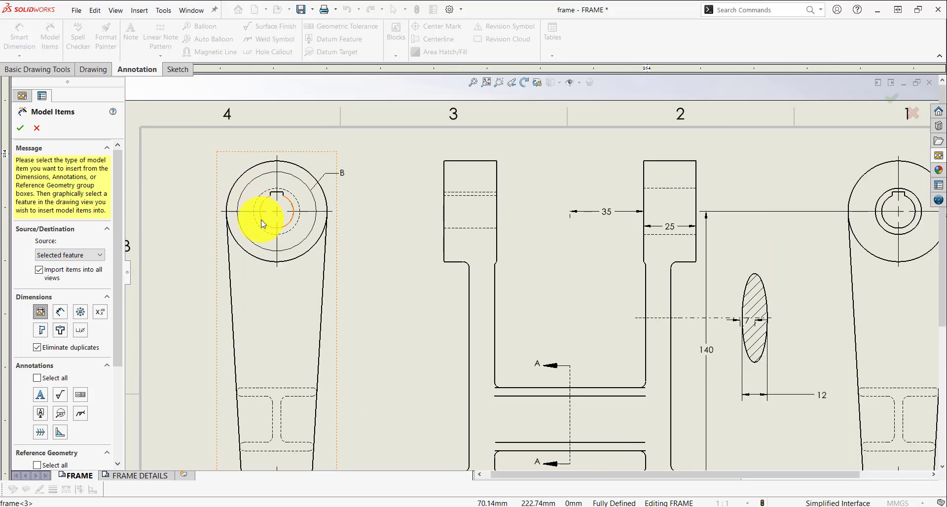
left_click(262, 220)
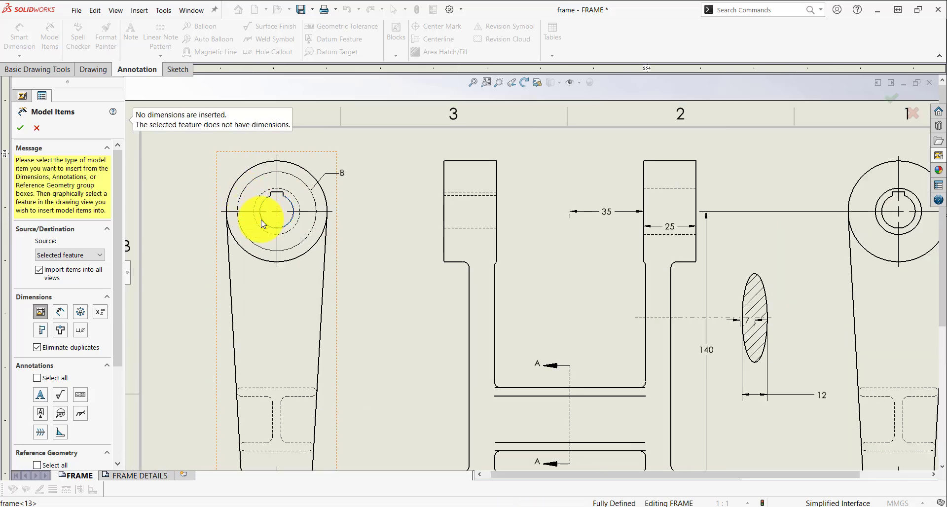
left_click(22, 131)
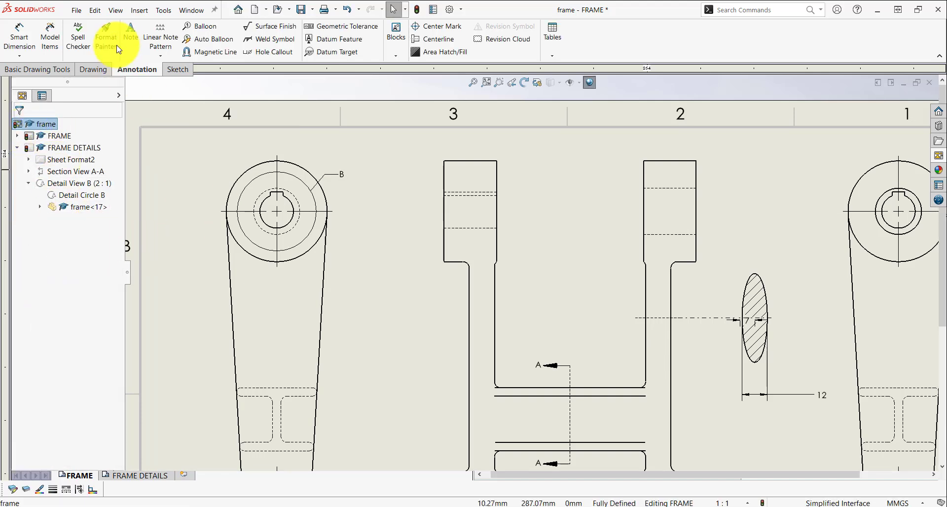
- Add a hole callout to the upper keyed bore in the left side view, placed outside the boss at its upper left
left_click(20, 37)
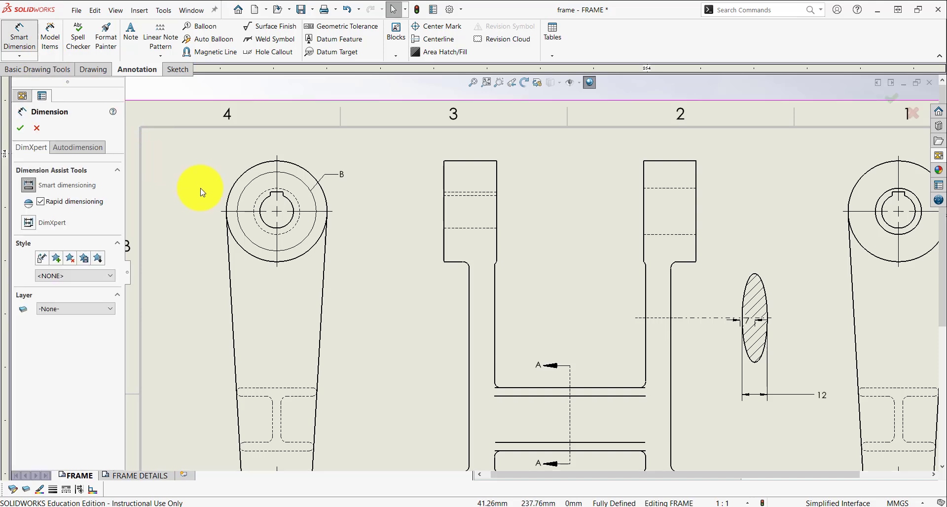
left_click(272, 51)
left_click(258, 215)
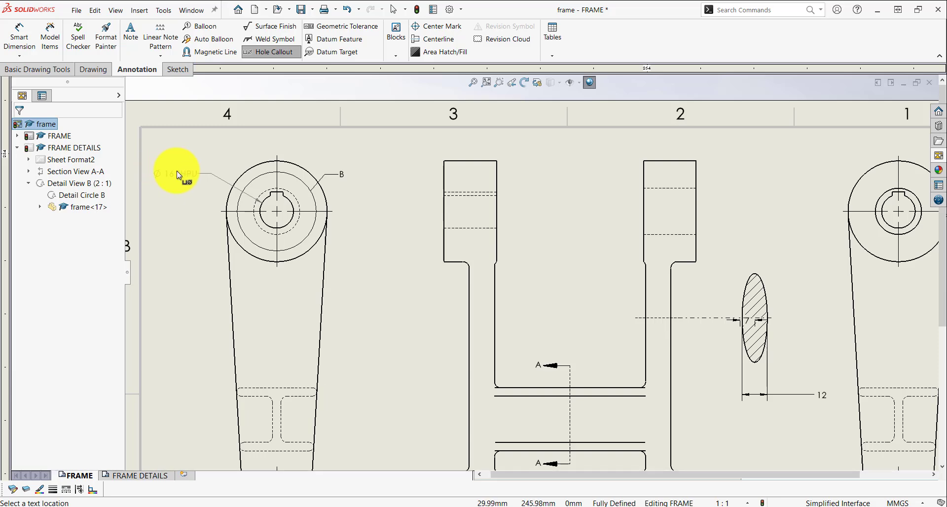
left_click(176, 171)
- Add a hole callout to the larger bore around the keyed hole in the right side view, placed at the boss's upper right
key("f")
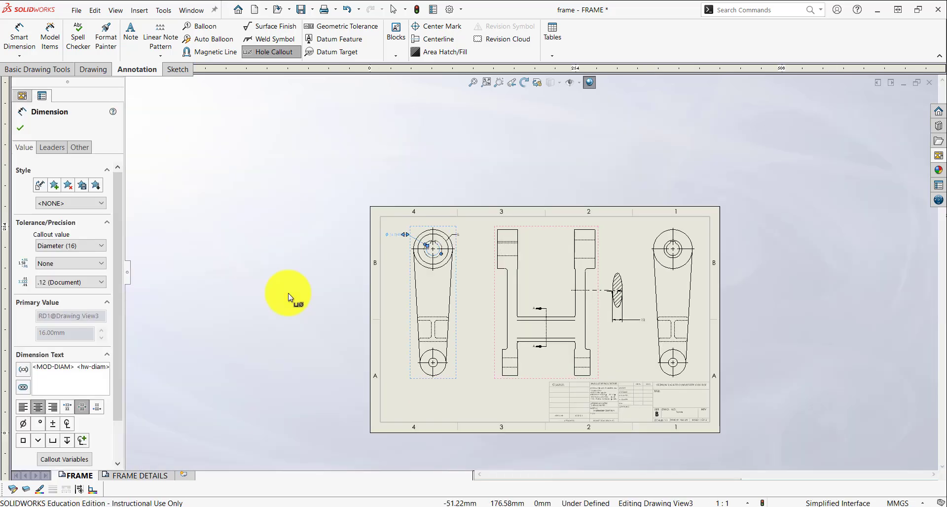
scroll(609, 271, "down", 3)
scroll(584, 121, "down", 4)
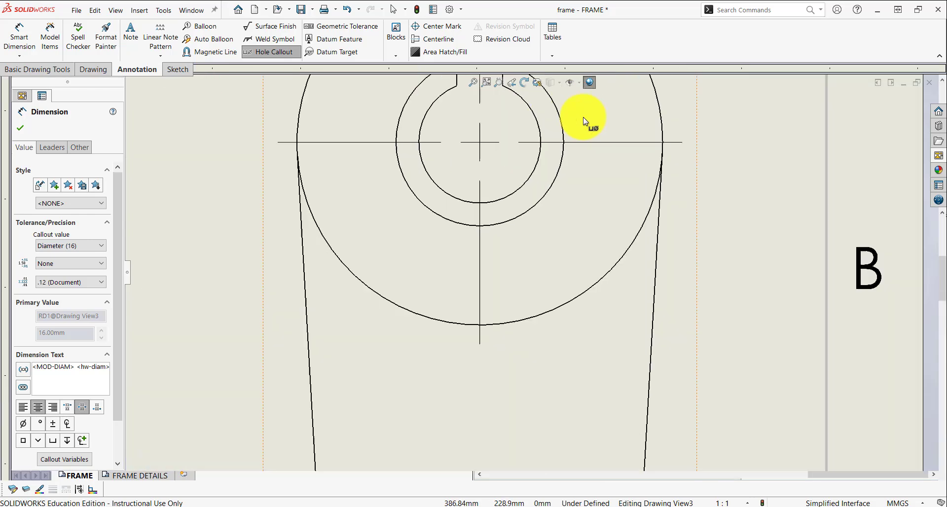
scroll(583, 117, "up", 1)
scroll(560, 117, "up", 2)
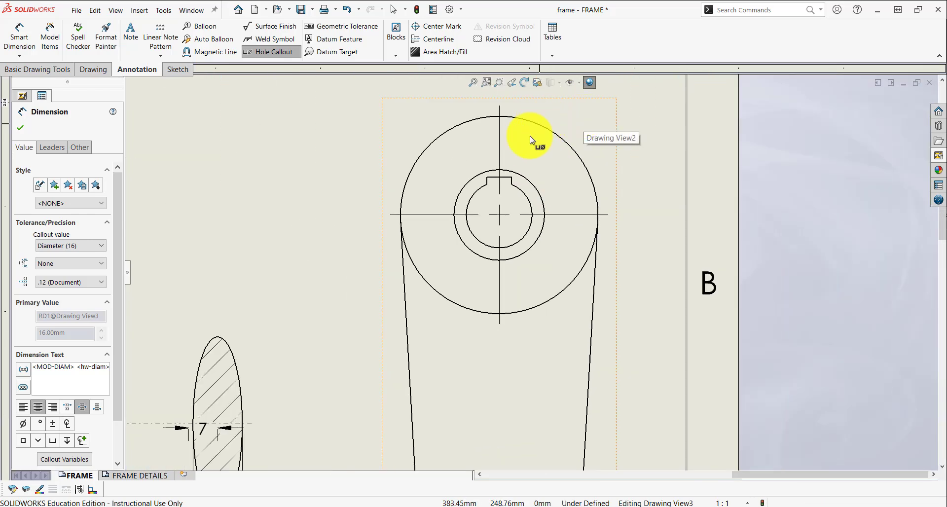
left_click(528, 180)
left_click(632, 147)
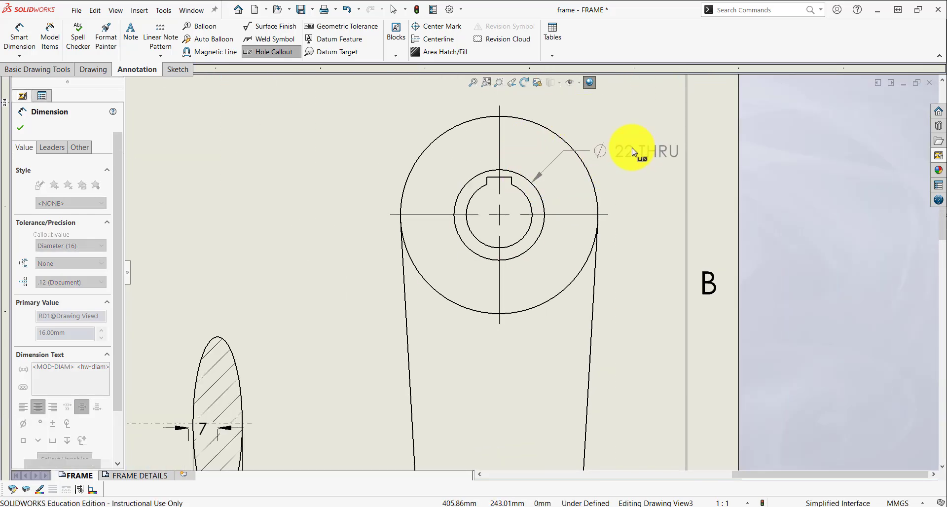
- Add a hole callout to the lower boss's hole in the right side view, placed at the boss's lower right
scroll(620, 230, "up", 1)
scroll(579, 323, "up", 3)
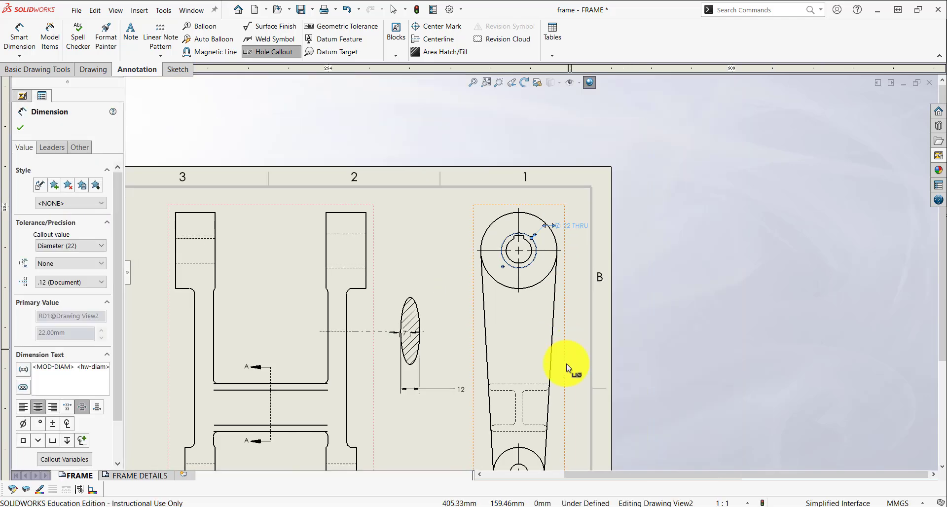
scroll(539, 459, "up", 3)
scroll(551, 386, "down", 4)
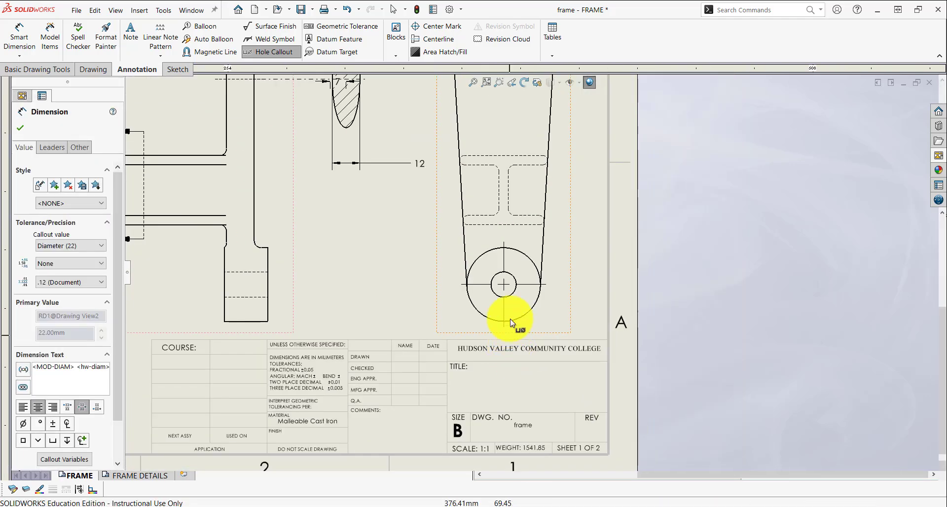
left_click(511, 295)
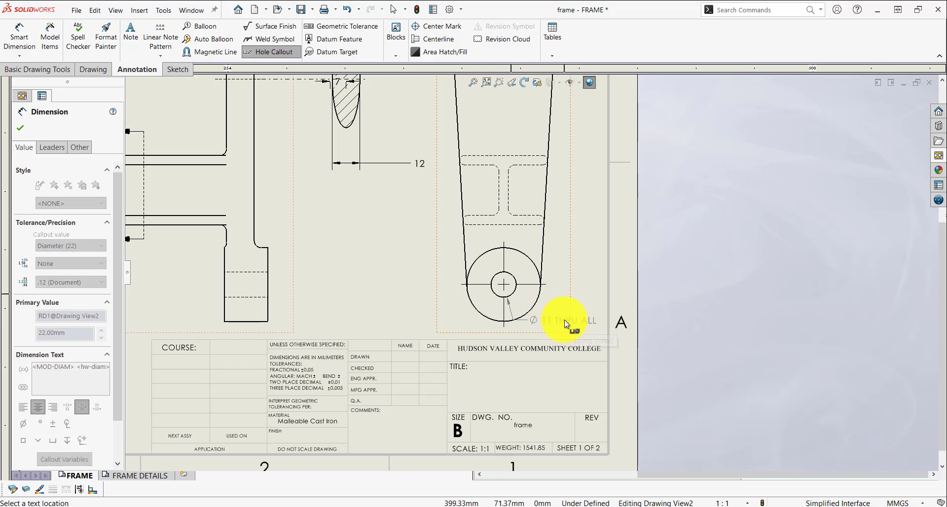
left_click(564, 325)
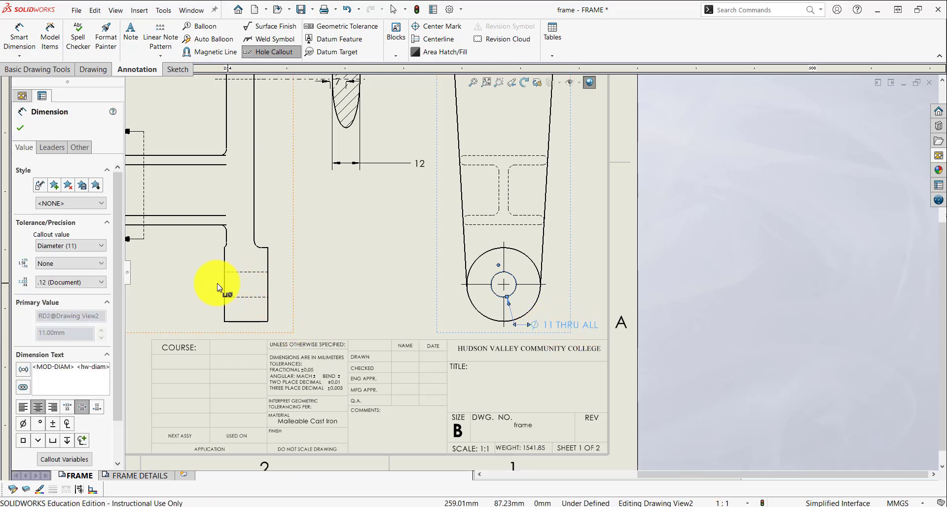
- Dimension the horizontal distance between the inner faces of the two upper bosses, placed above the front view
key("z")
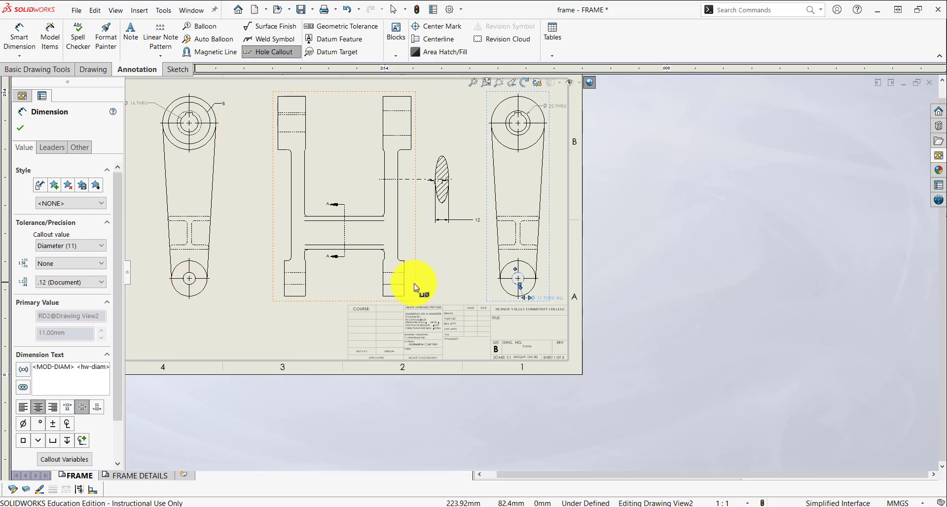
scroll(443, 258, "down", 3)
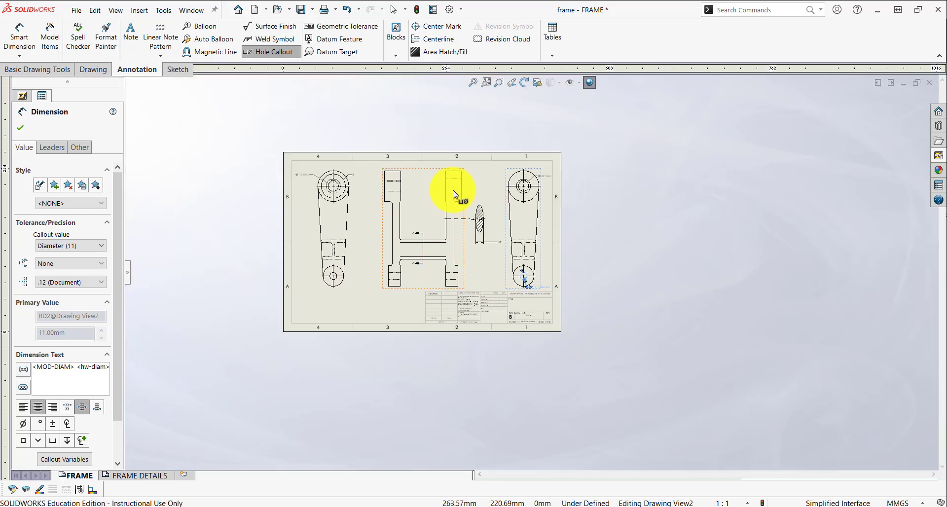
scroll(453, 191, "up", 2)
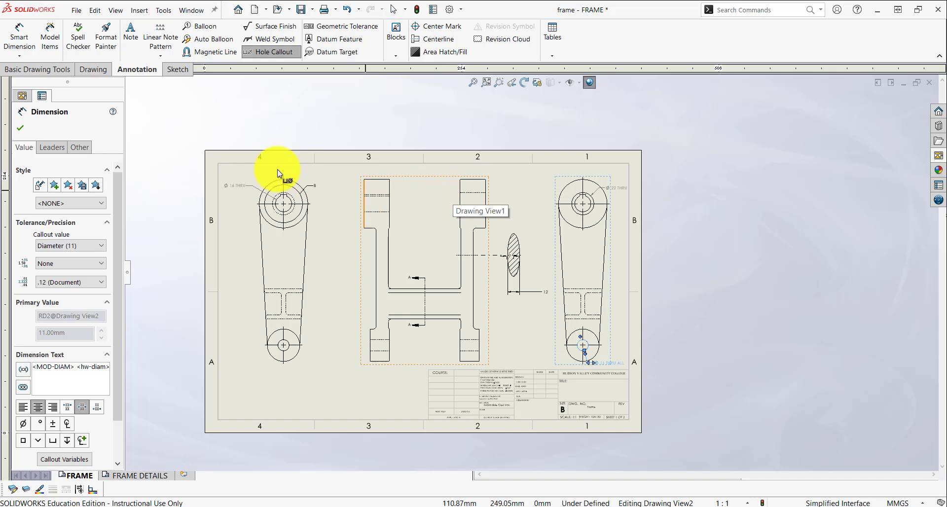
left_click(19, 37)
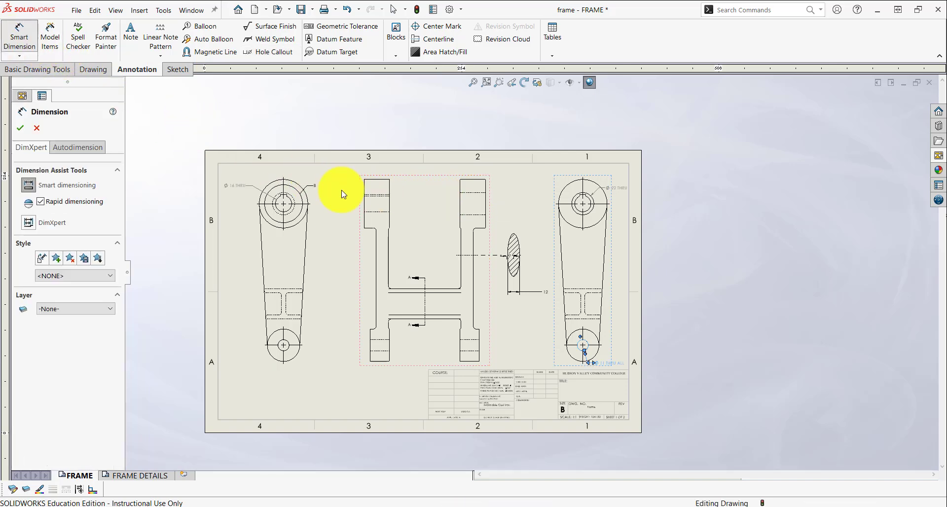
scroll(394, 207, "up", 4)
scroll(465, 233, "up", 2)
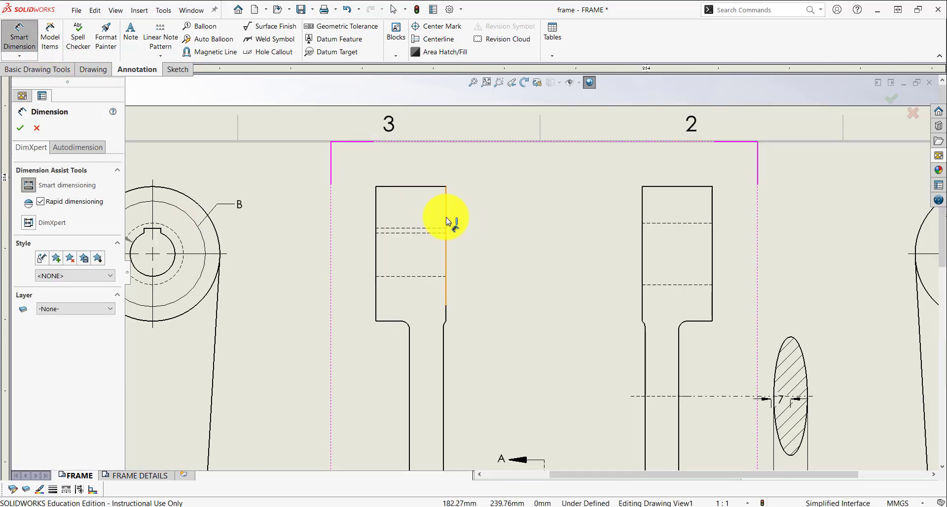
left_click(447, 222)
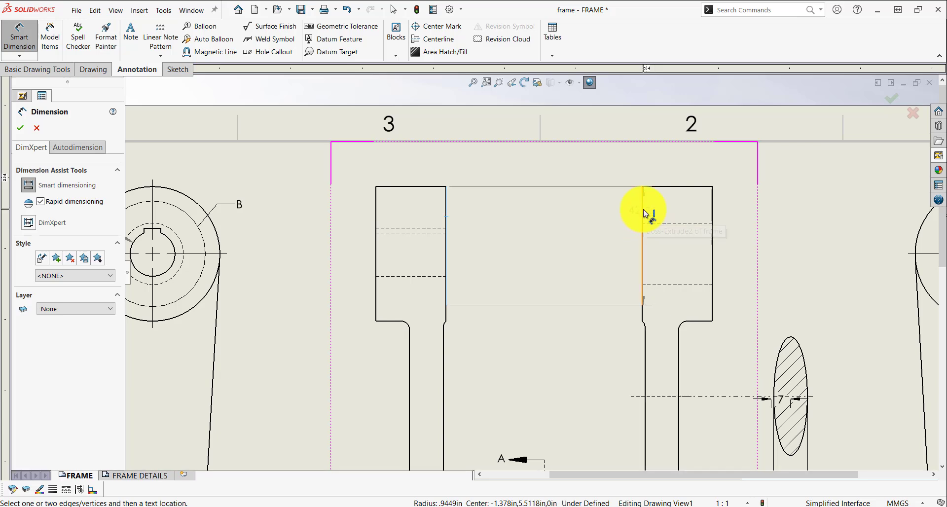
left_click(644, 214)
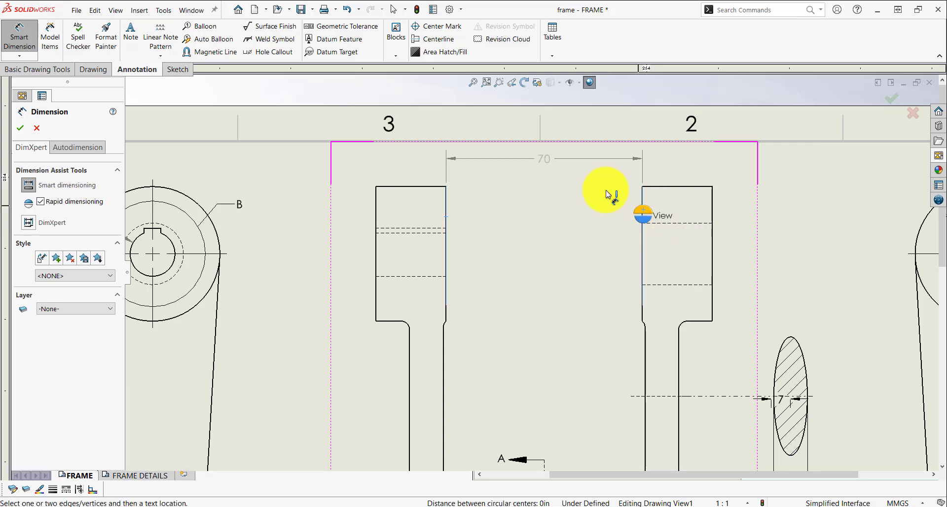
left_click(542, 170)
- Dimension the horizontal distance between the inner edges of the two arms, placed above the boss spacing dimension
scroll(561, 289, "down", 2)
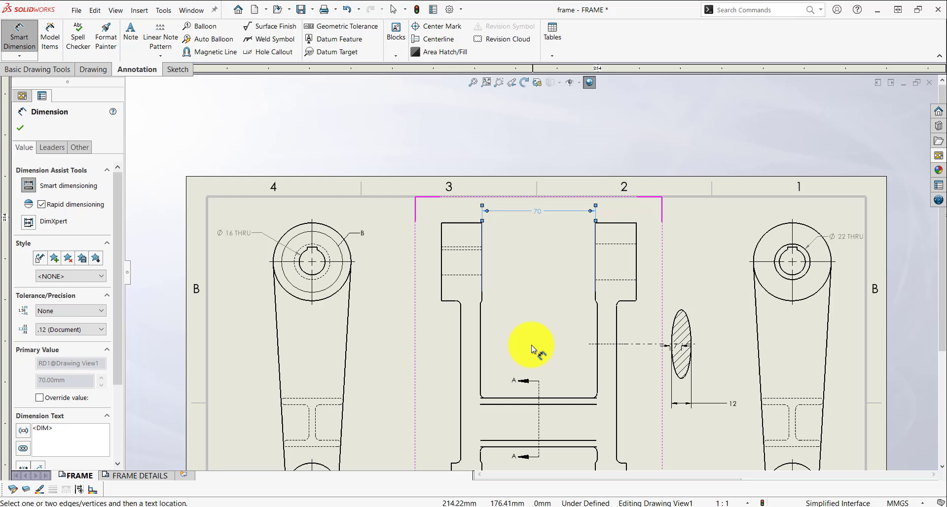
left_click(482, 352)
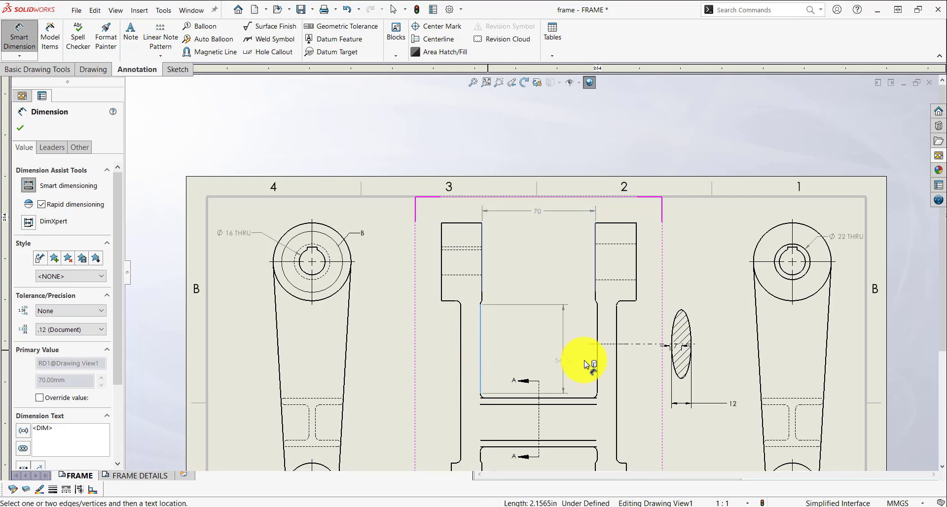
left_click(598, 358)
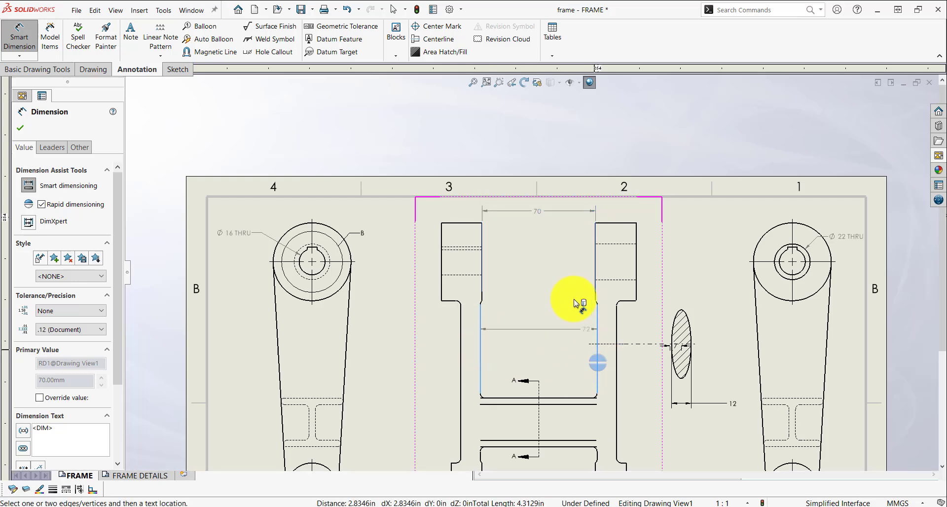
left_click(539, 205)
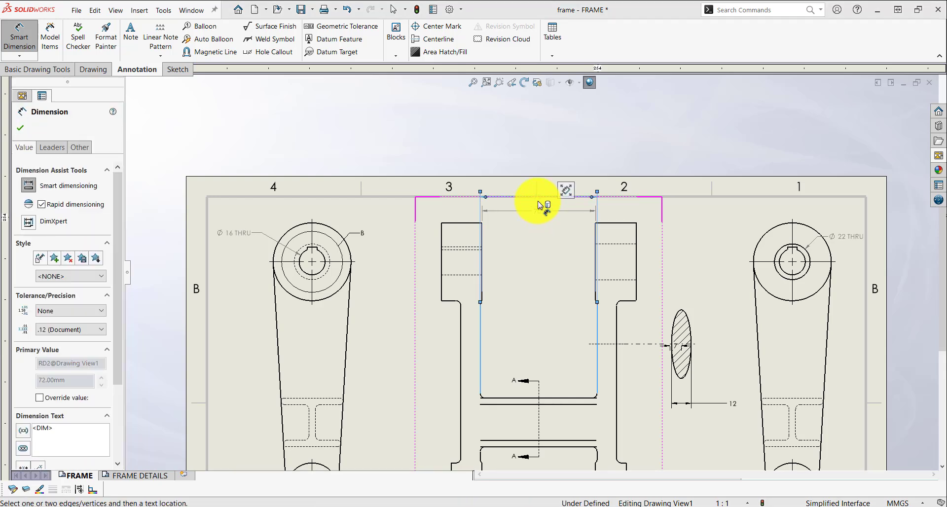
key("Escape")
- Move the boss spacing dimension closer to the front view and the arm spacing dimension just above it, inside the sheet border
scroll(548, 213, "down", 2)
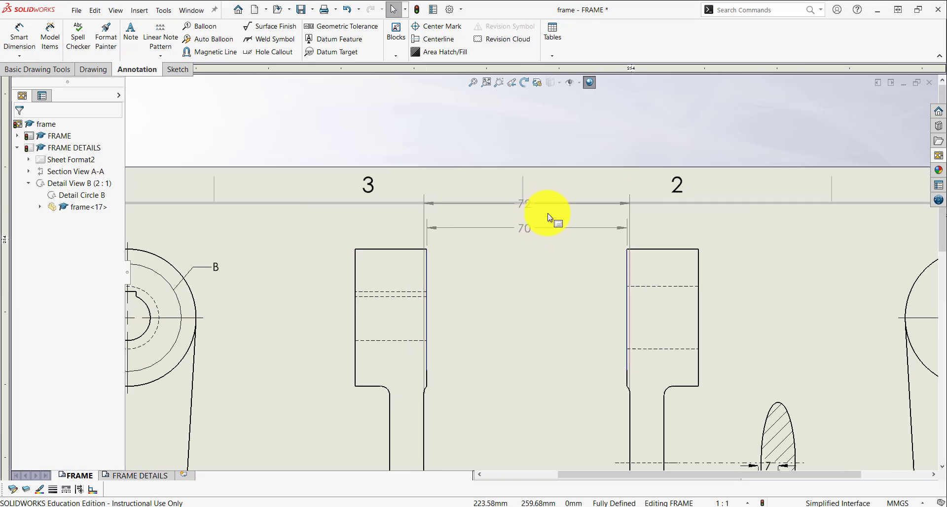
scroll(523, 247, "down", 2)
left_click_drag(508, 260, 505, 272)
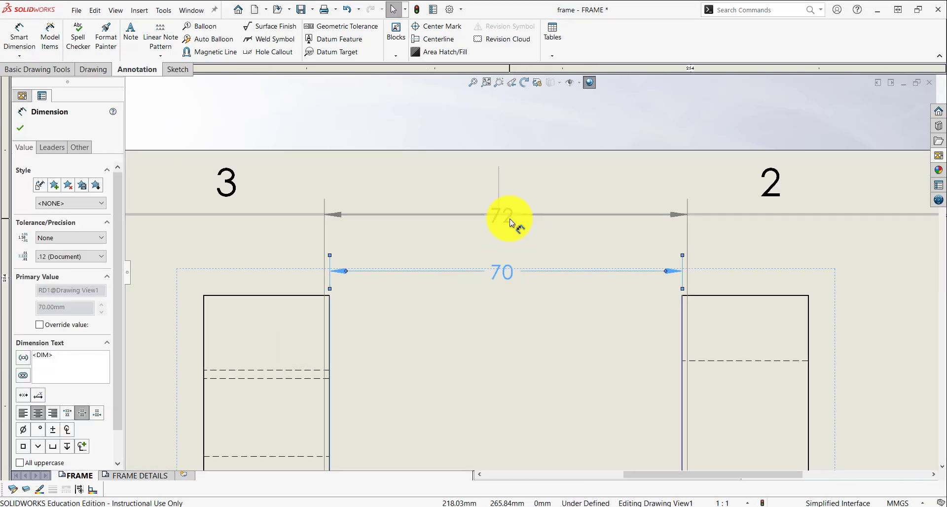
left_click_drag(510, 218, 502, 241)
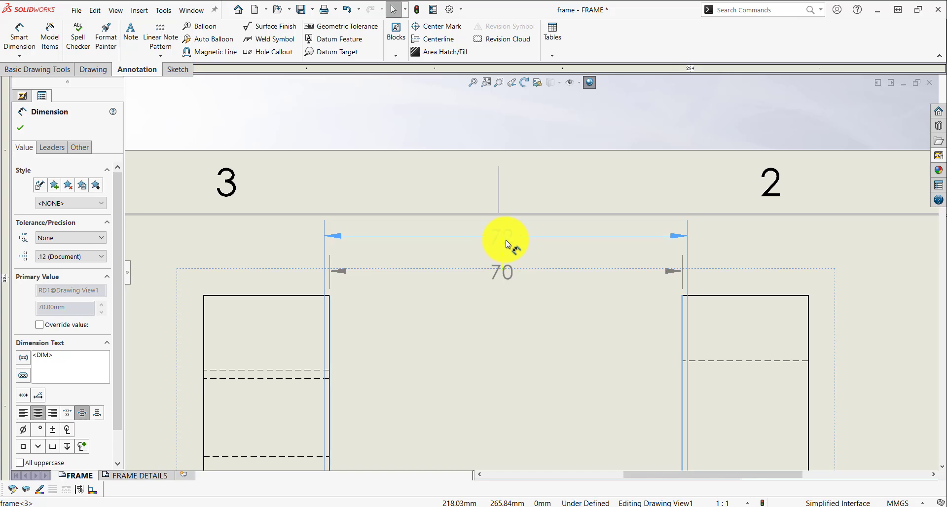
left_click(875, 326)
scroll(844, 361, "up", 2)
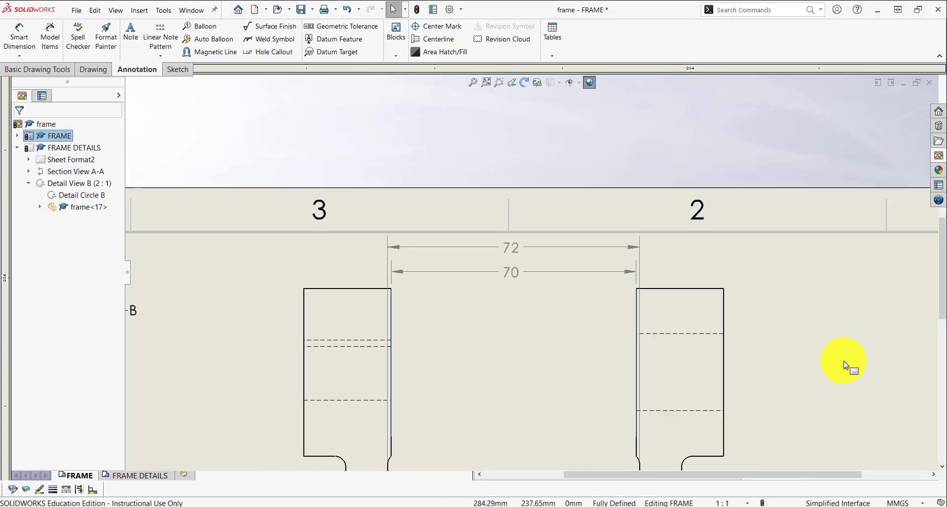
scroll(800, 380, "up", 5)
scroll(536, 359, "down", 2)
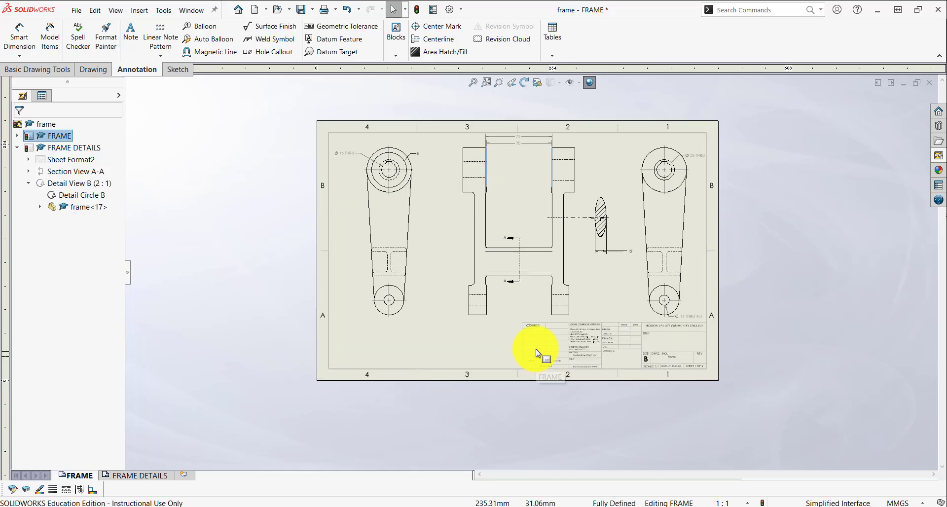
- Insert centerlines automatically for the whole front view by selecting the view
left_click(427, 46)
left_click(32, 259)
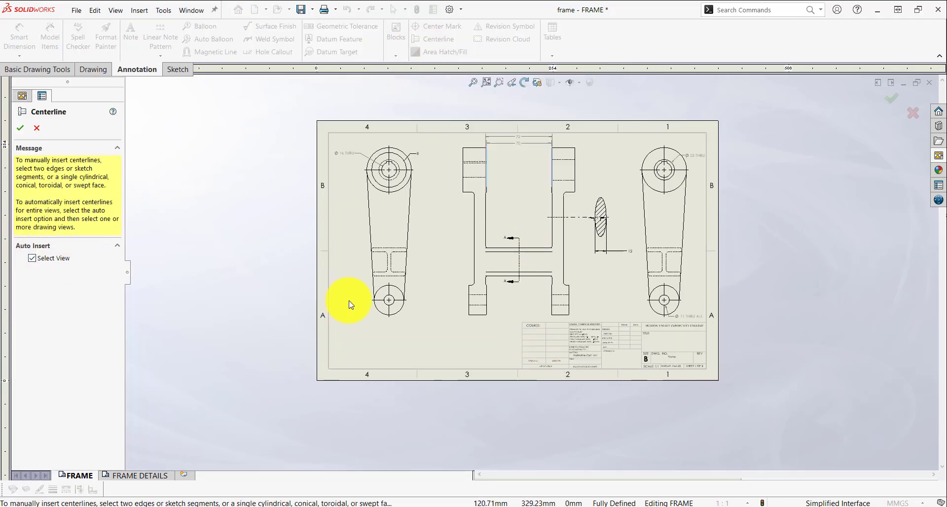
left_click(409, 314)
left_click(497, 313)
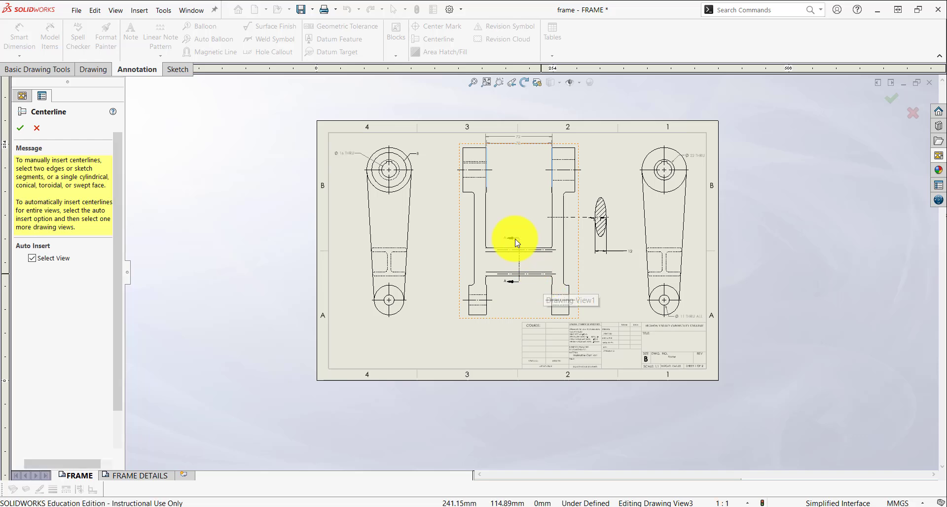
key("Return")
- Delete the two unneeded horizontal centerlines running along the crossbar's flanges in the front view
scroll(517, 262, "up", 5)
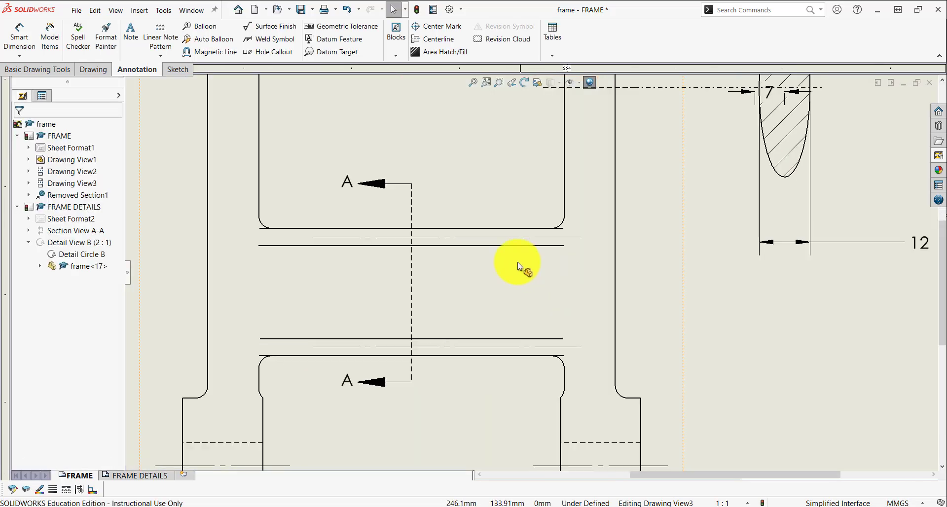
left_click(505, 239)
key("Delete")
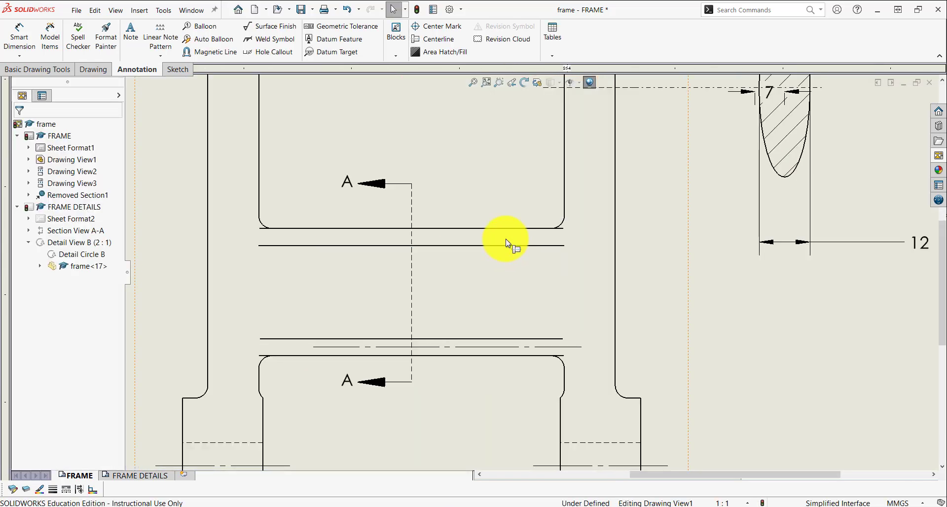
left_click(486, 346)
key("Delete")
- Dimension the upper right boss's width in the front view, placed above it in line with the boss spacing dimension
scroll(630, 321, "down", 4)
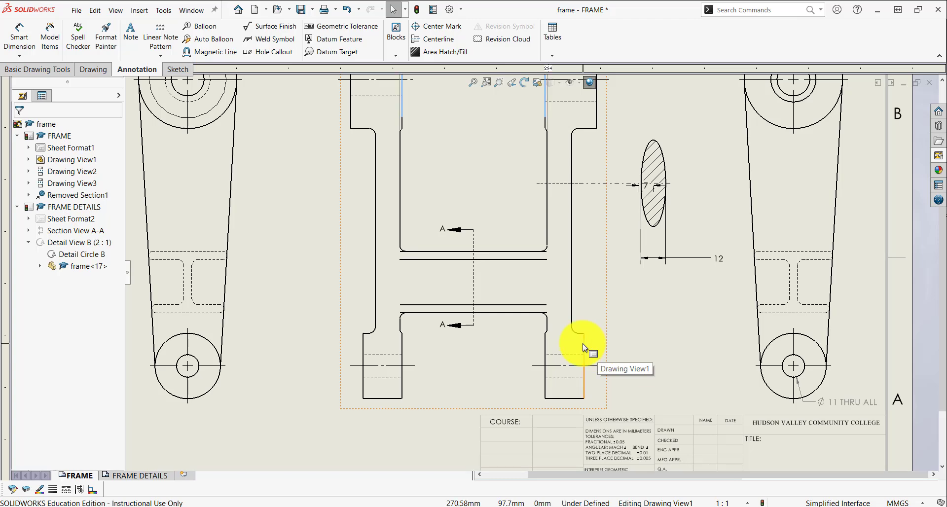
scroll(539, 332, "down", 3)
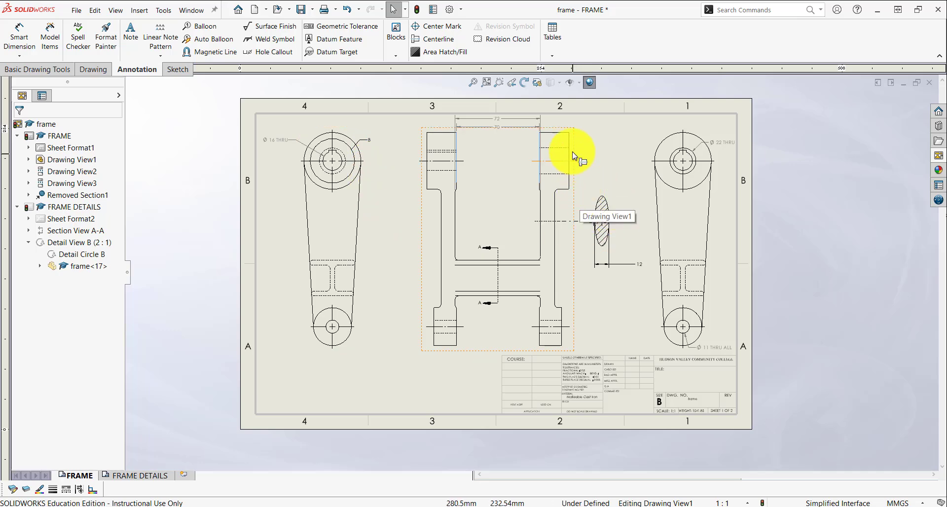
scroll(567, 148, "up", 3)
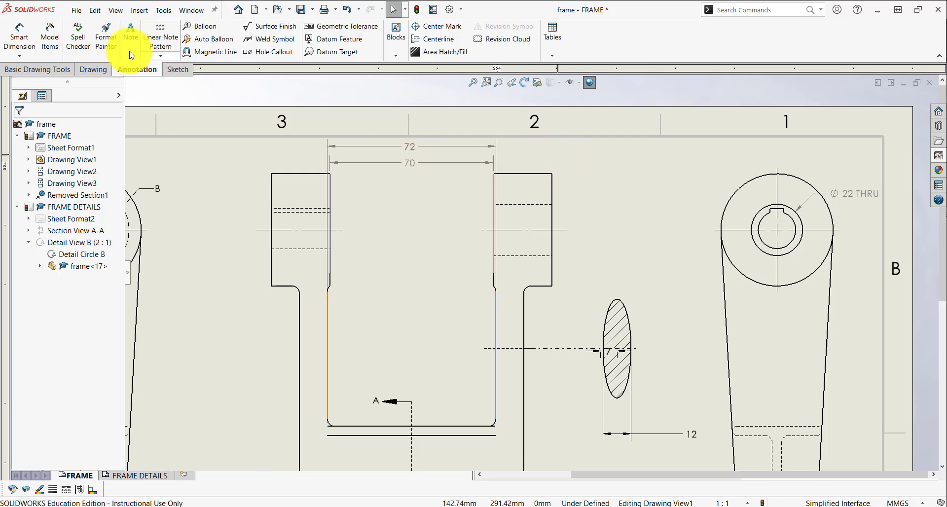
left_click(34, 40)
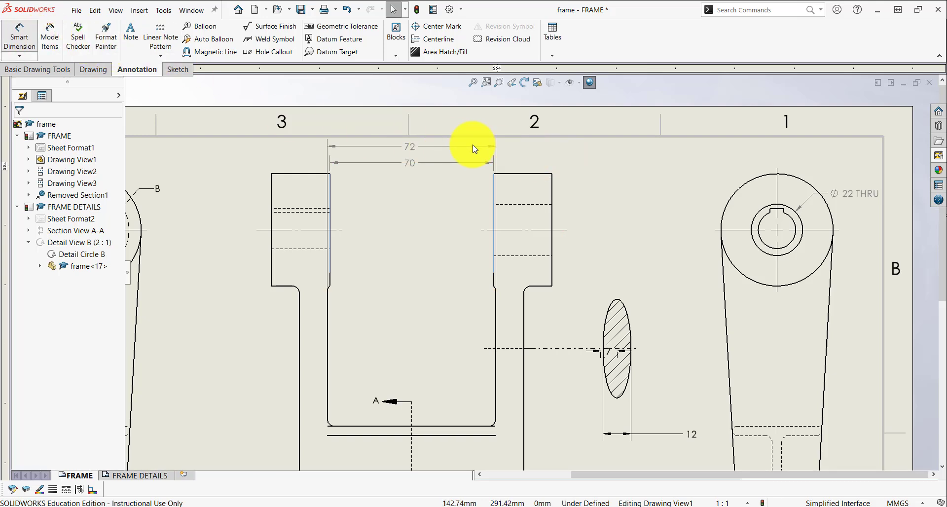
left_click(527, 176)
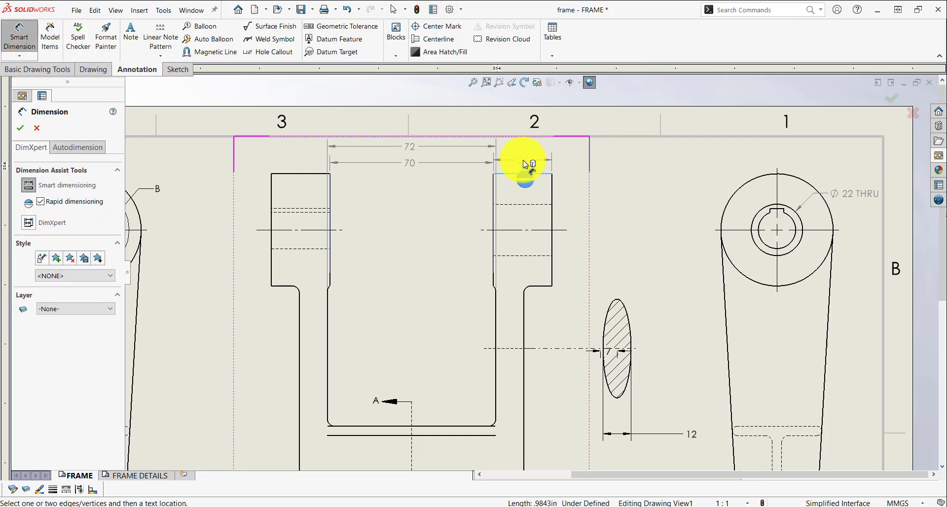
left_click(523, 164)
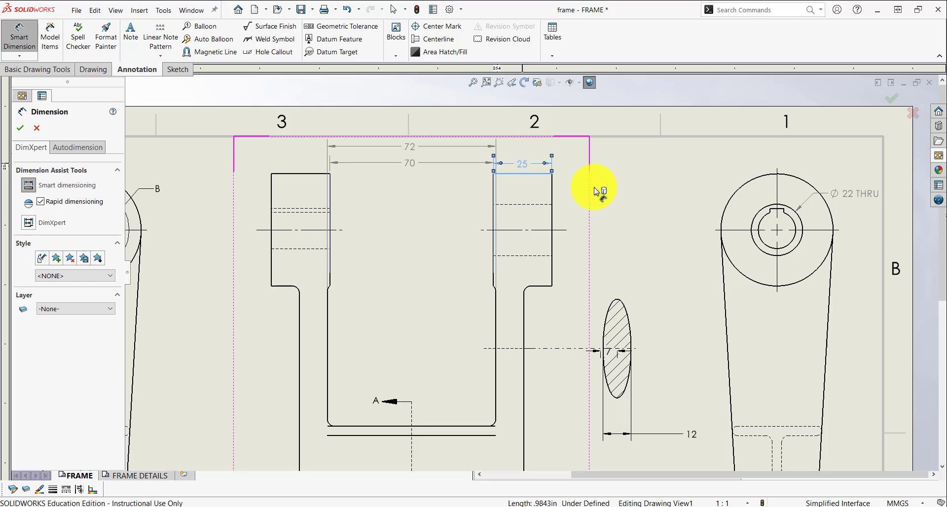
- Dimension the lower right boss's width below the front view, with the arrows flipped inside the extension lines
scroll(497, 333, "up", 3)
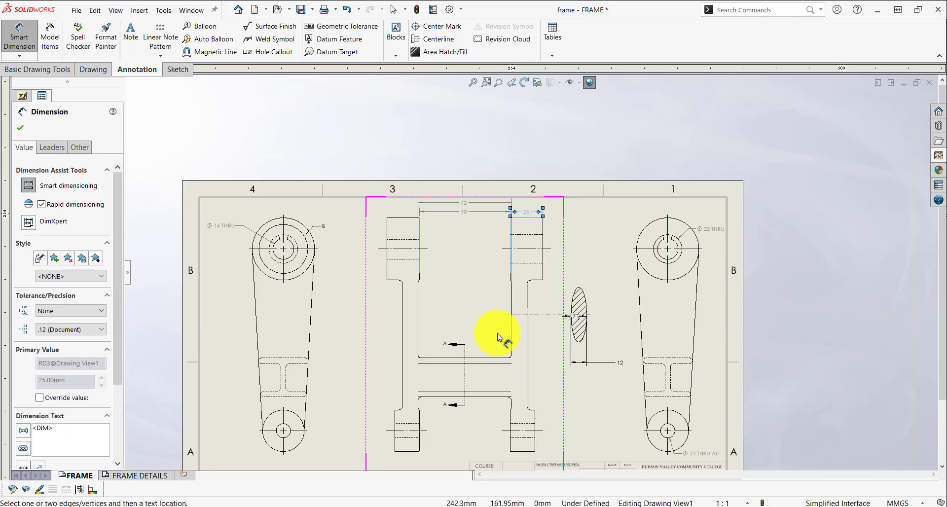
scroll(526, 434, "down", 2)
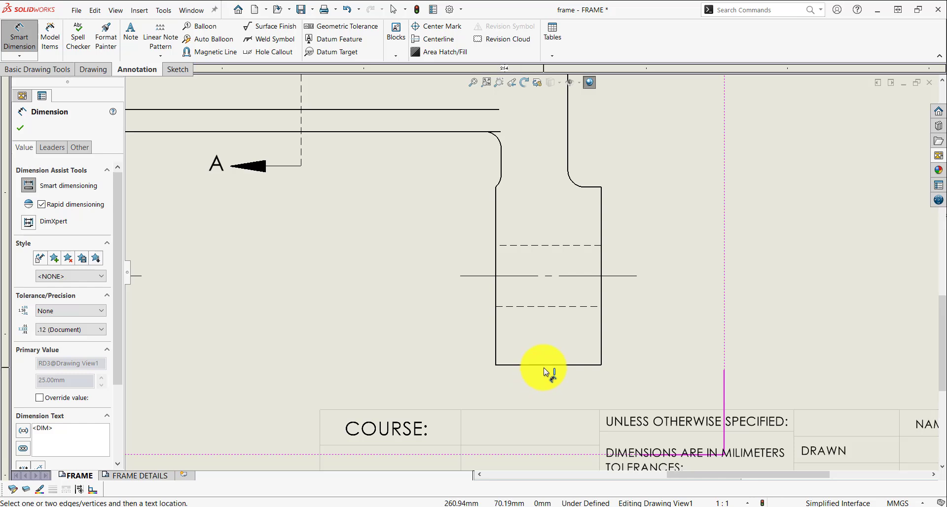
left_click(546, 366)
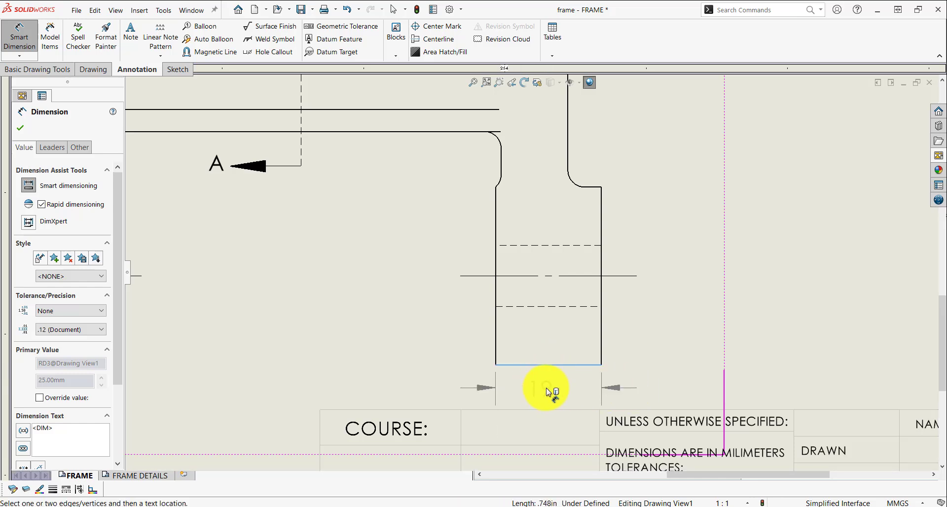
left_click(548, 390)
left_click(614, 389)
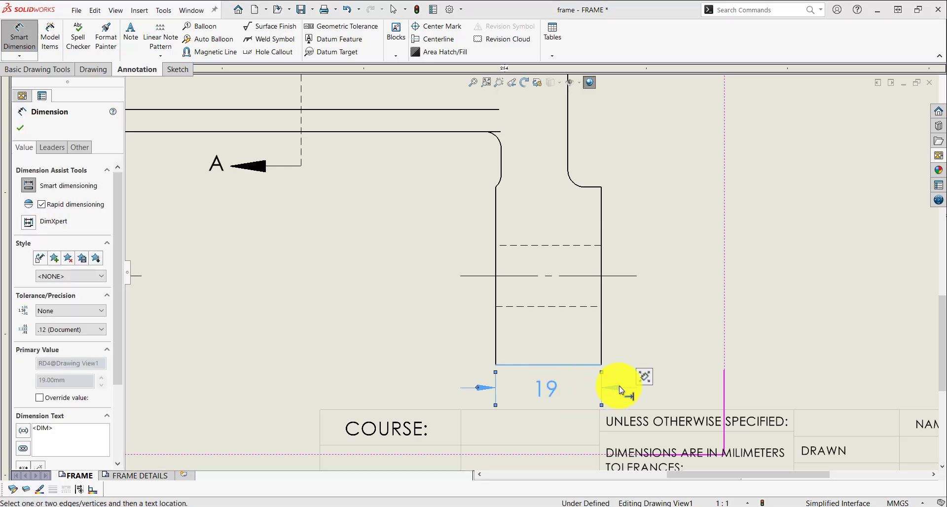
- Dimension the vertical center distance between the upper and lower holes, placed left of the left side view
scroll(617, 387, "up", 5)
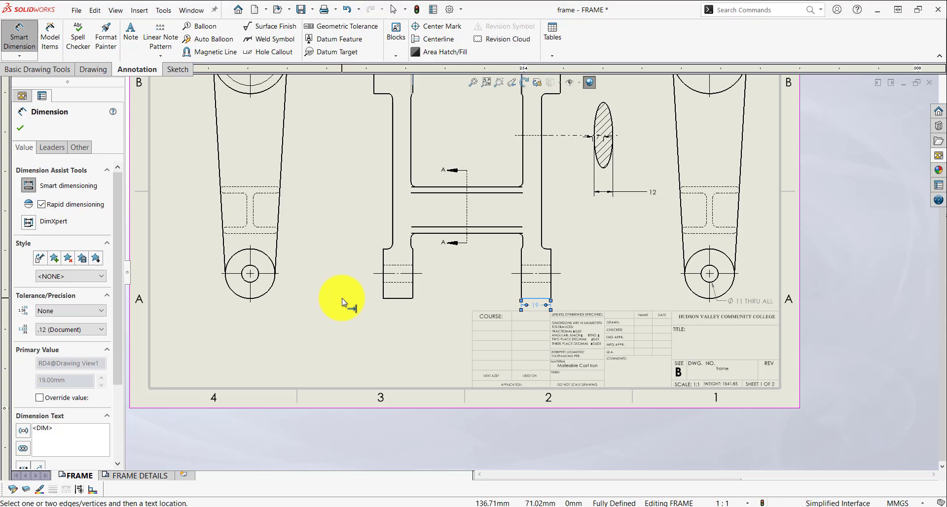
scroll(342, 298, "up", 3)
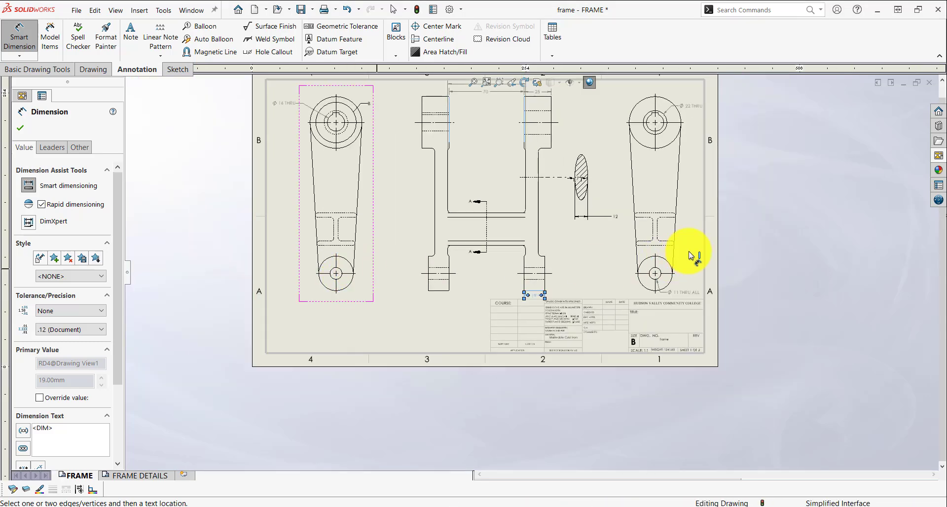
scroll(413, 148, "down", 2)
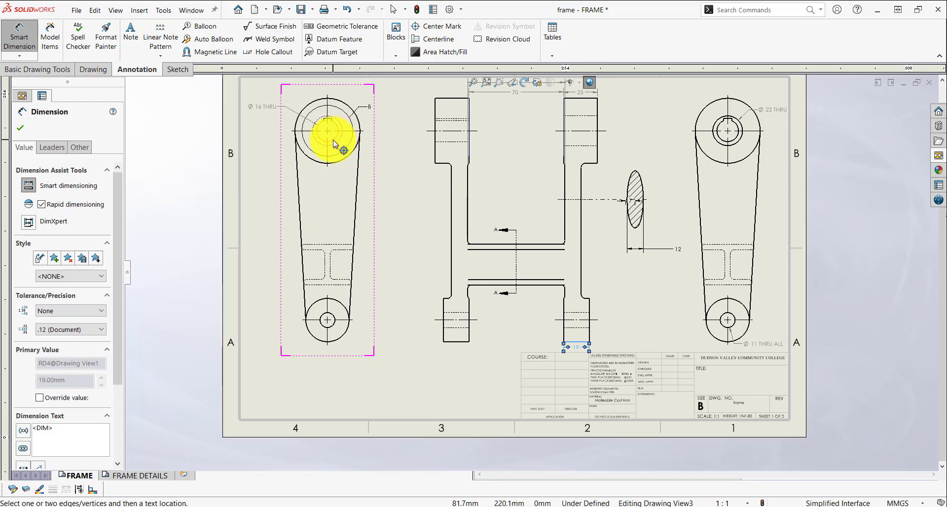
scroll(340, 316, "down", 1)
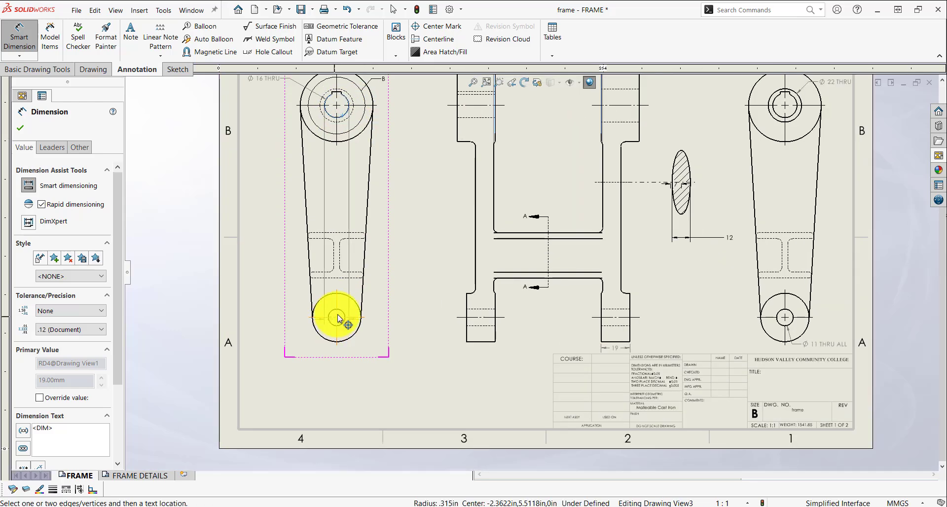
left_click(343, 311)
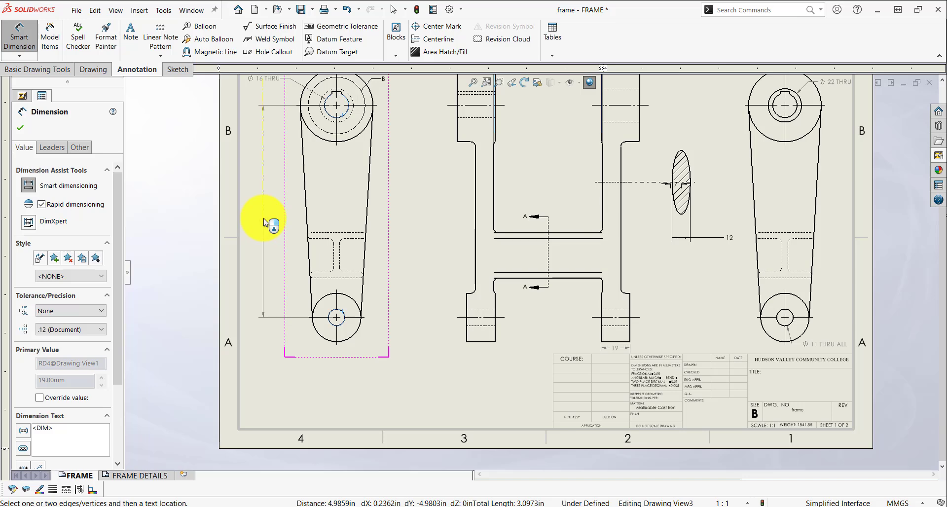
left_click(373, 318)
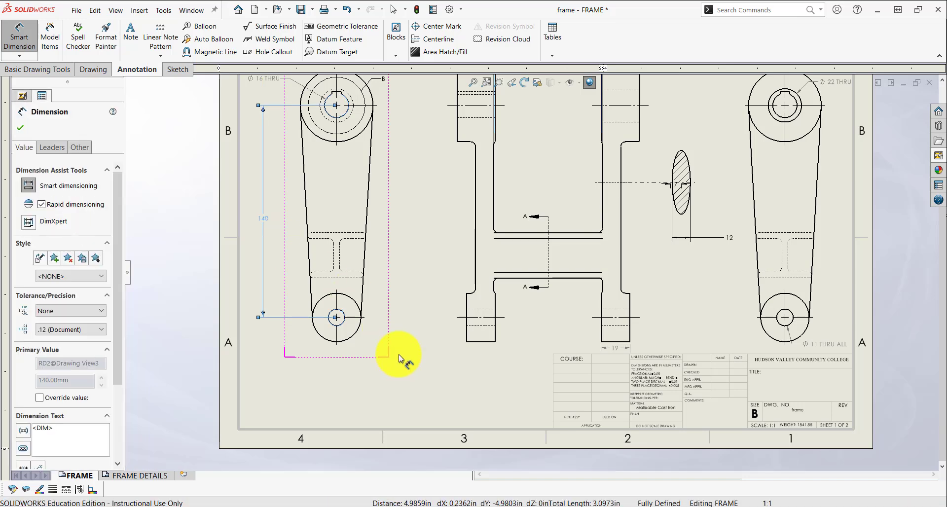
- Dimension the height from the lower left boss's centerline to the crossbar's bottom edge, placed left of the front view
scroll(550, 306, "down", 2)
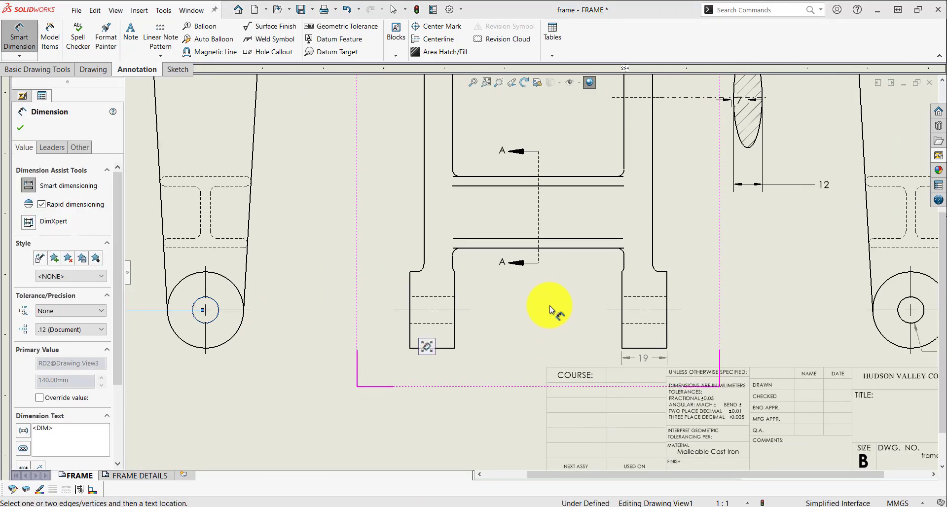
scroll(544, 301, "down", 1)
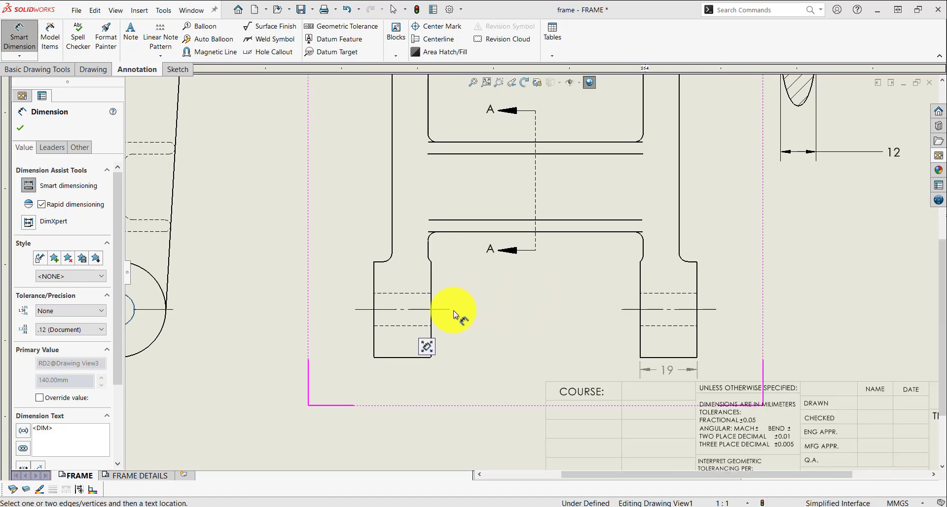
left_click(441, 310)
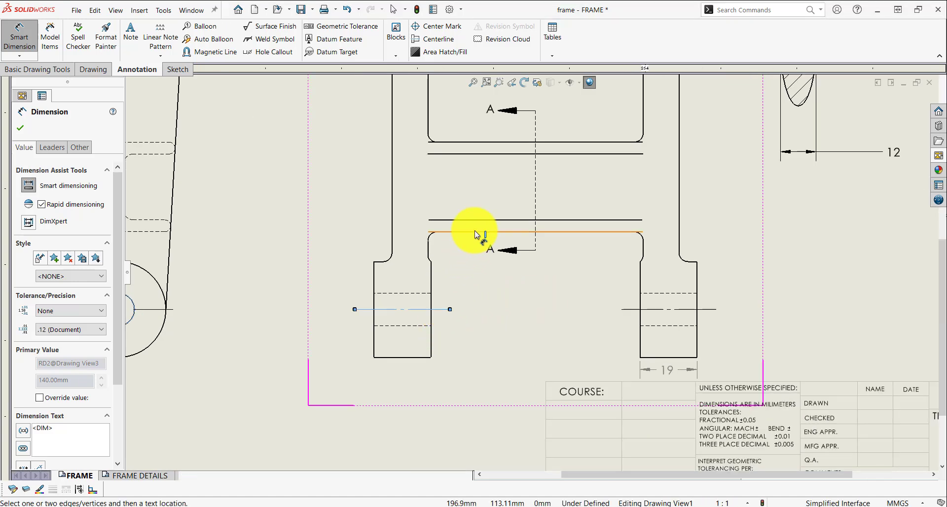
left_click(475, 232)
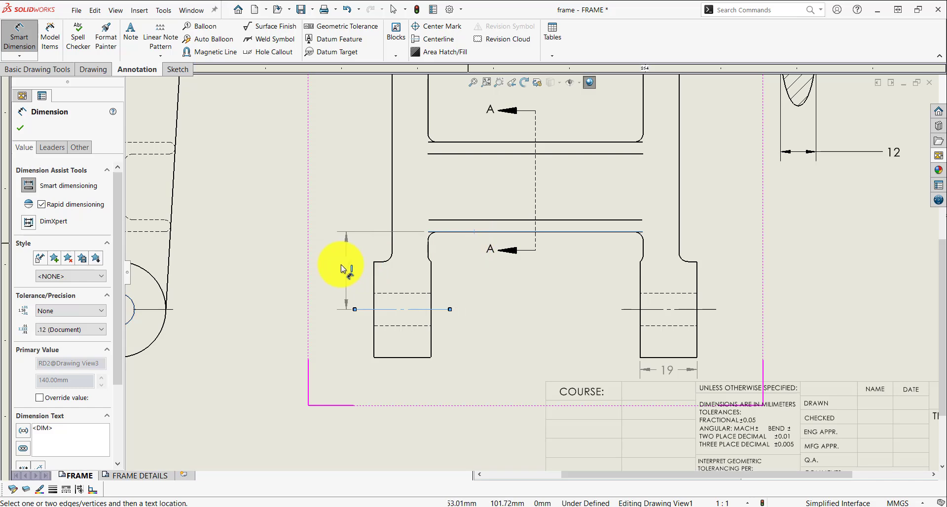
left_click(298, 271)
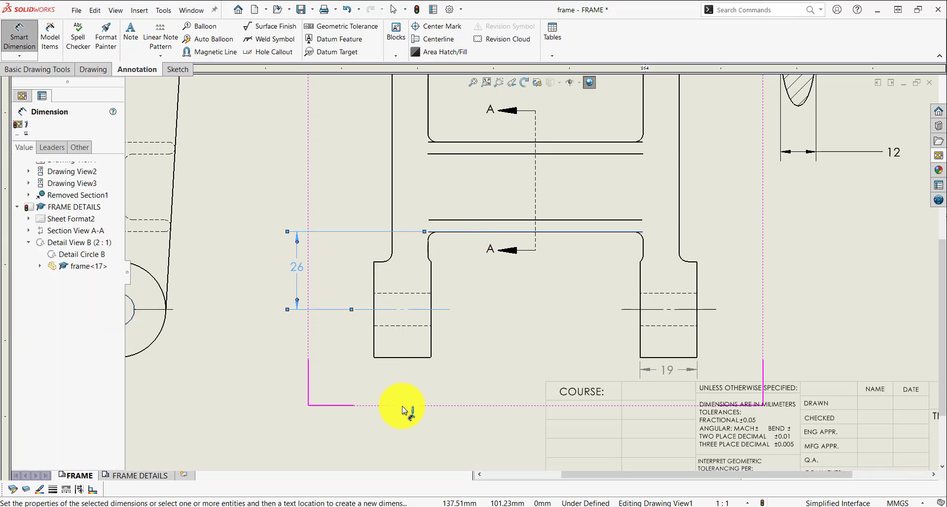
- Insert a vertical centerline midway between the two arms' inner edges in the front view
key("f")
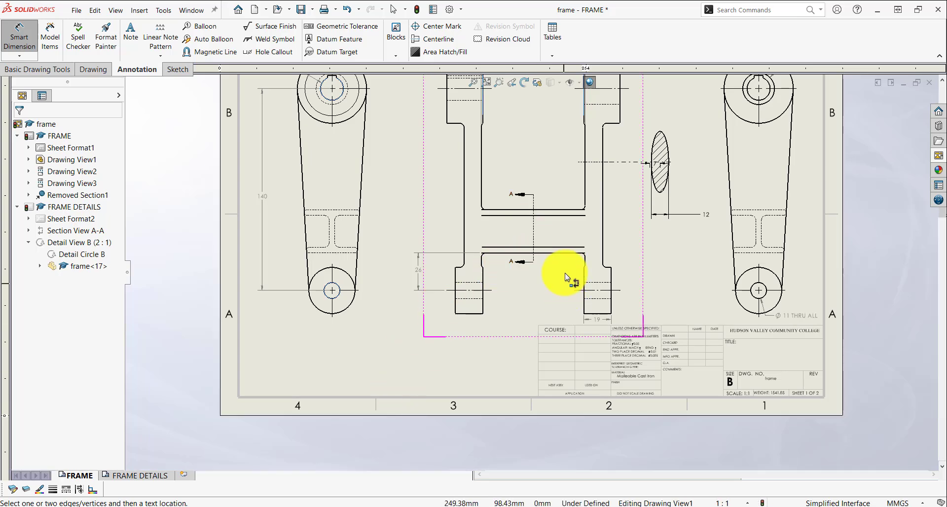
scroll(565, 274, "up", 3)
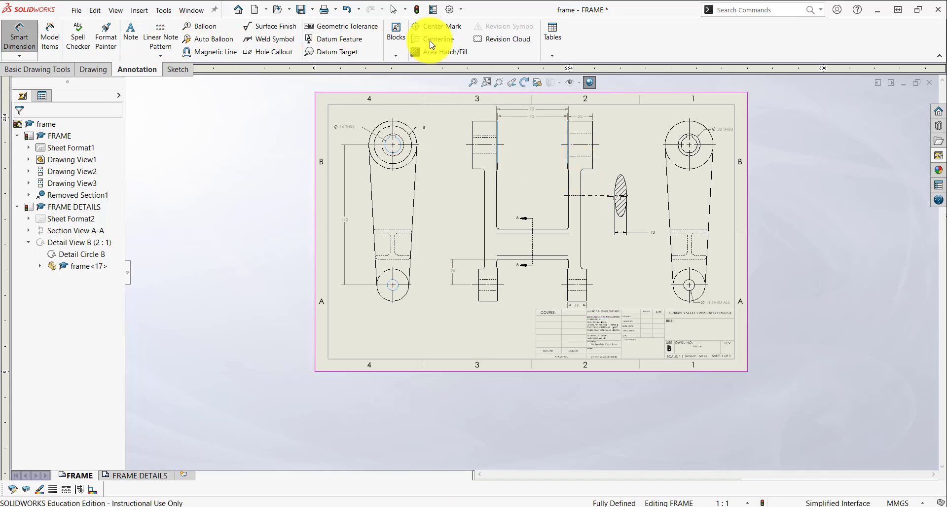
left_click(449, 39)
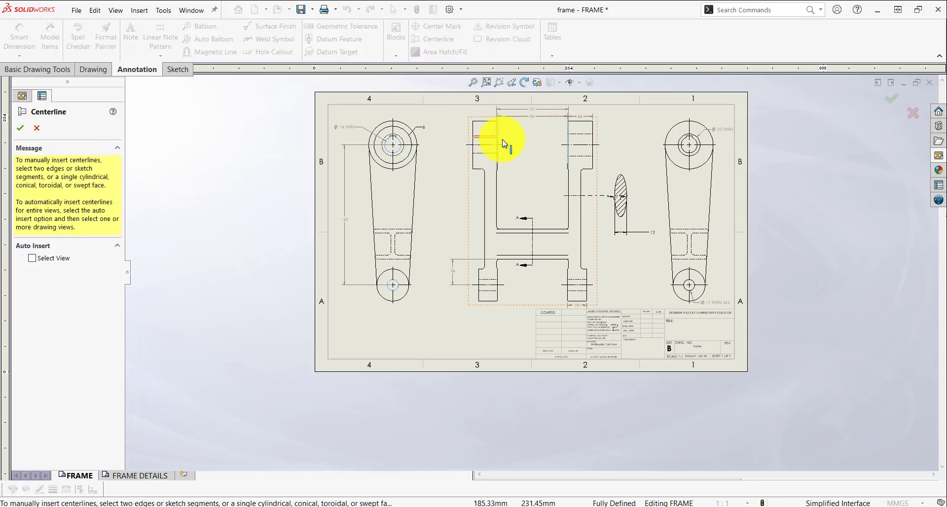
scroll(558, 215, "down", 2)
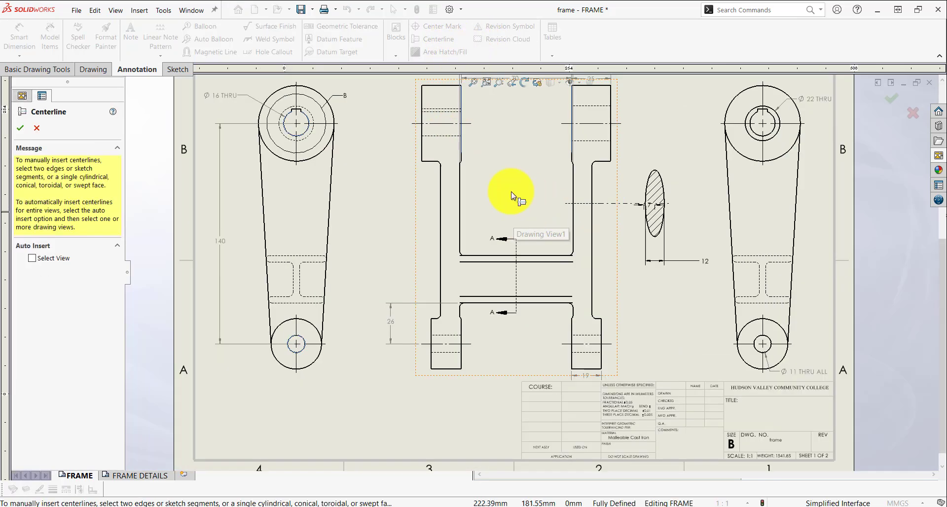
left_click(459, 196)
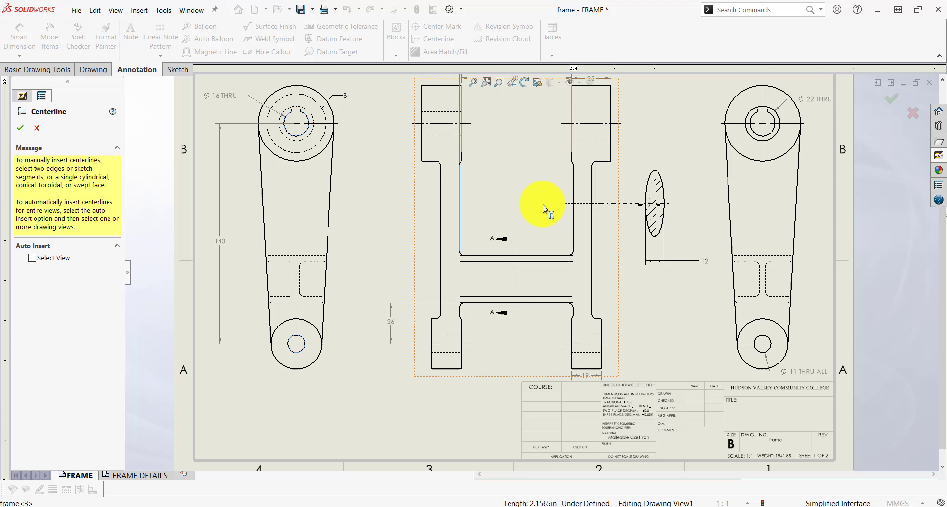
left_click(573, 197)
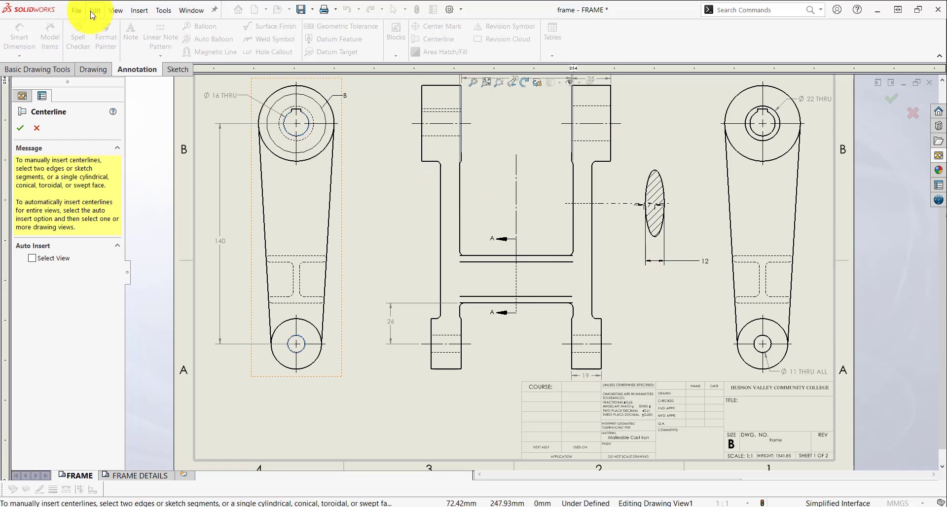
left_click(20, 128)
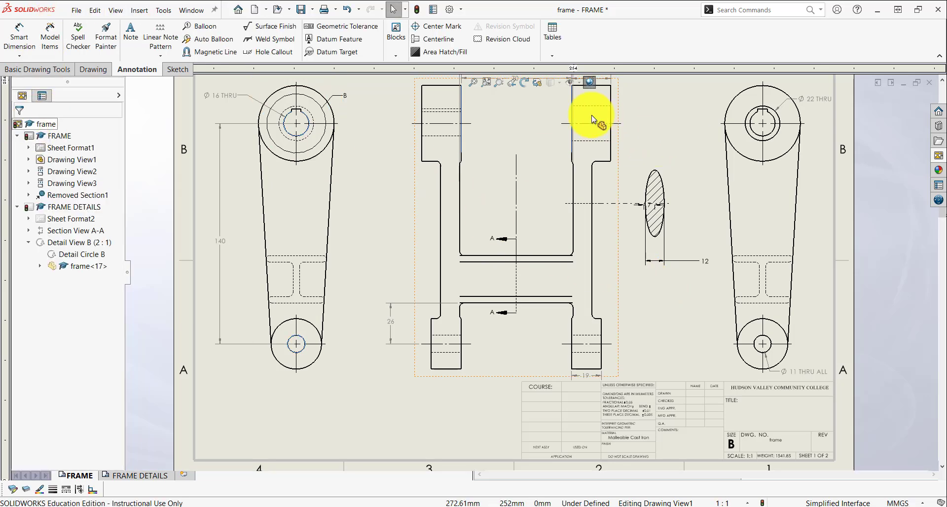
- Lengthen the front view's vertical centerline so it runs from above the arms' upper ends down to the crossbar
scroll(557, 158, "up", 2)
scroll(543, 201, "down", 3)
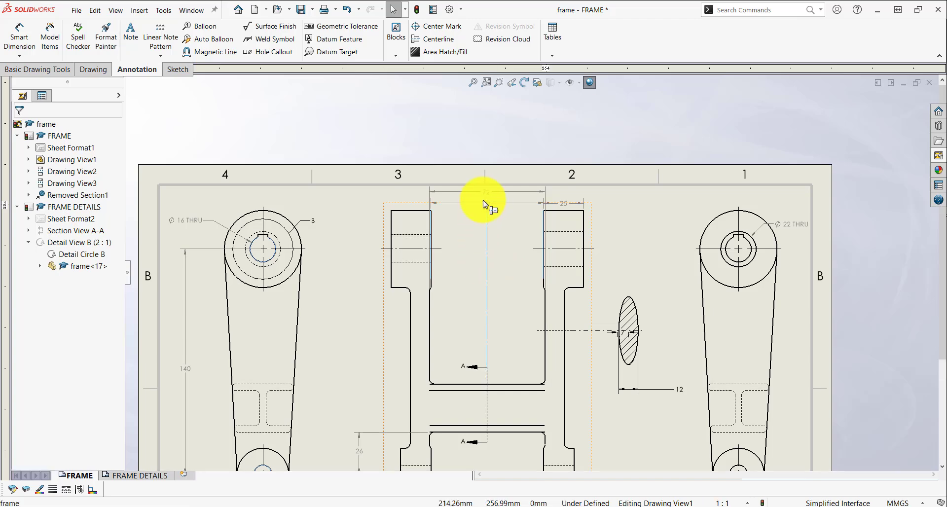
scroll(487, 227, "up", 3)
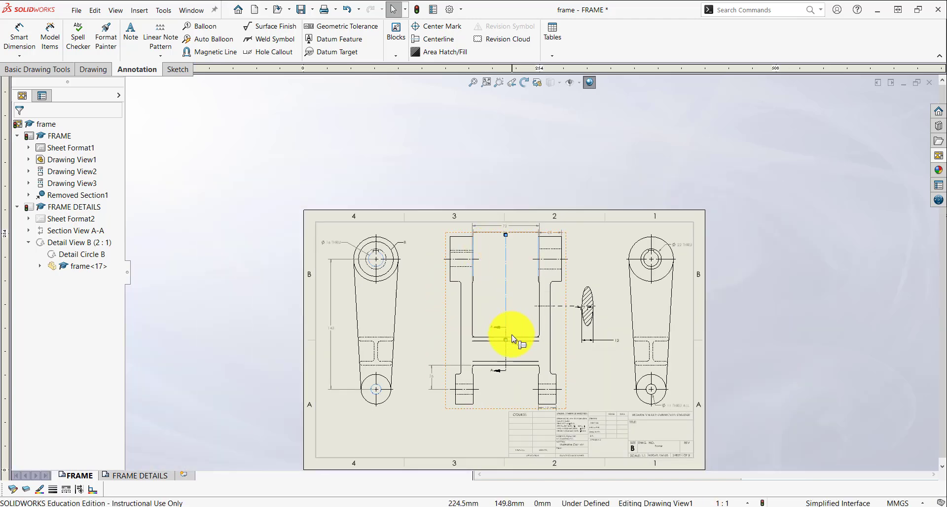
- Try to stretch the lower end of the front view's vertical centerline down past the crossbar along section line A-A
left_click(505, 350)
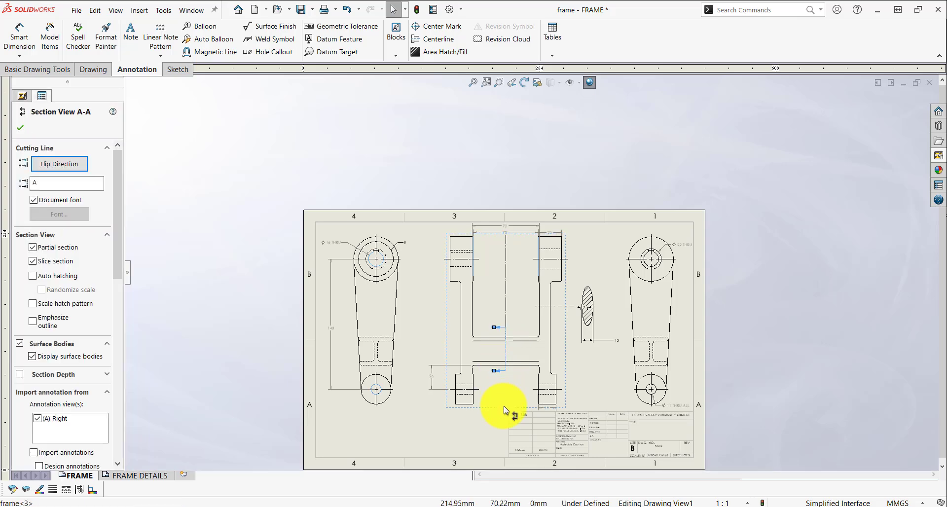
left_click(505, 308)
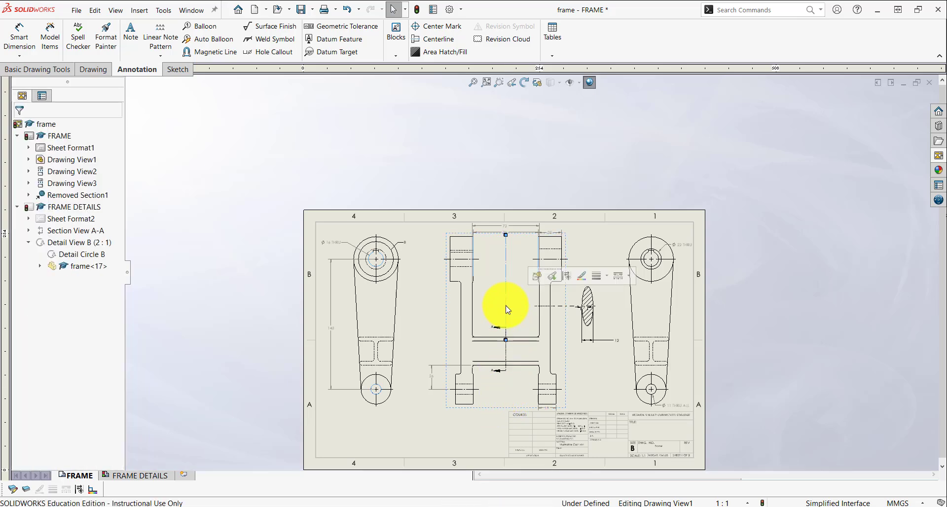
left_click(506, 341)
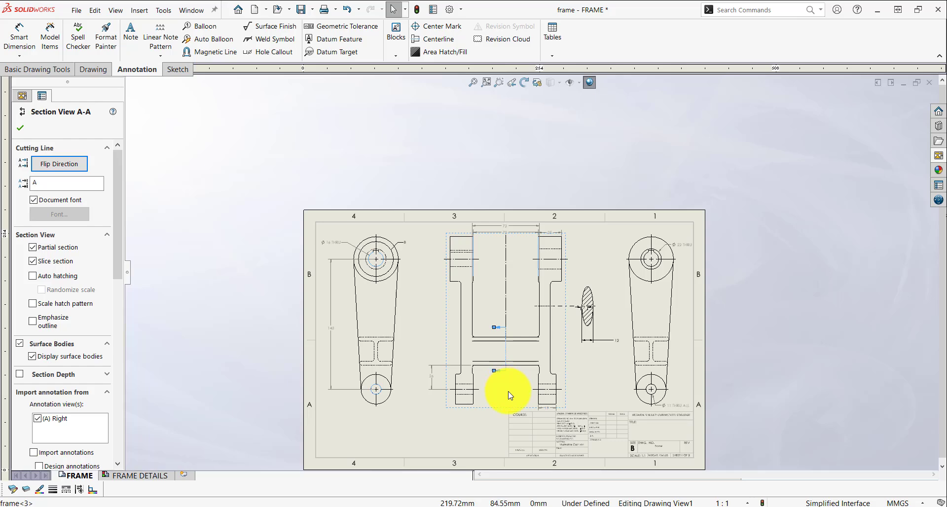
left_click(506, 300)
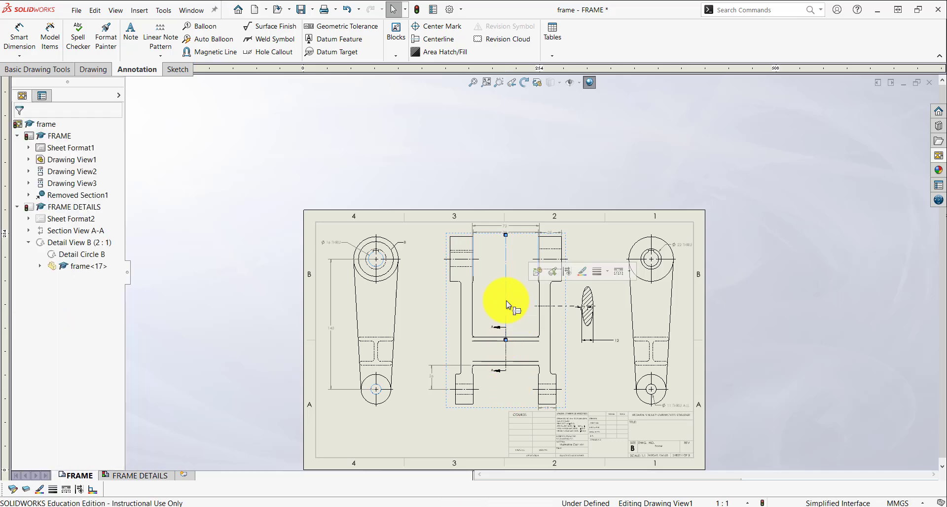
left_click(512, 392)
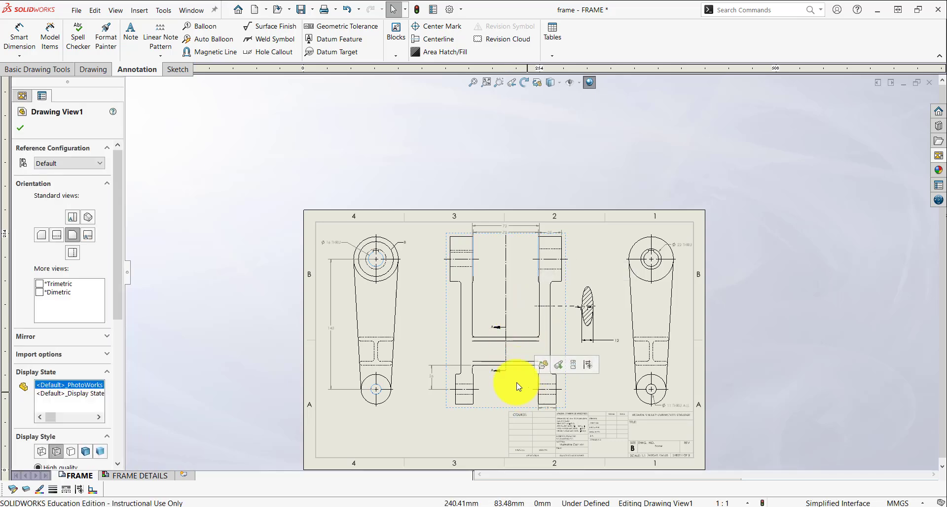
scroll(515, 382, "down", 5)
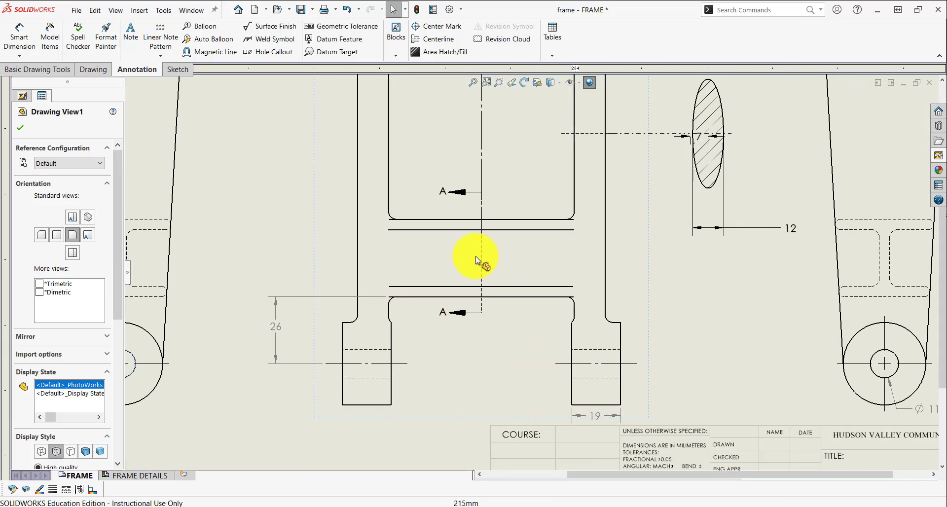
left_click(480, 161)
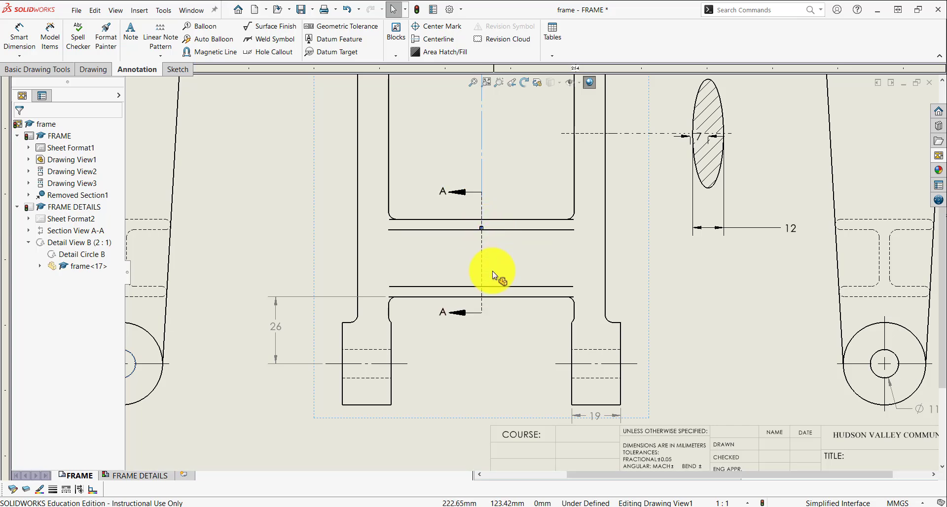
scroll(492, 271, "up", 2)
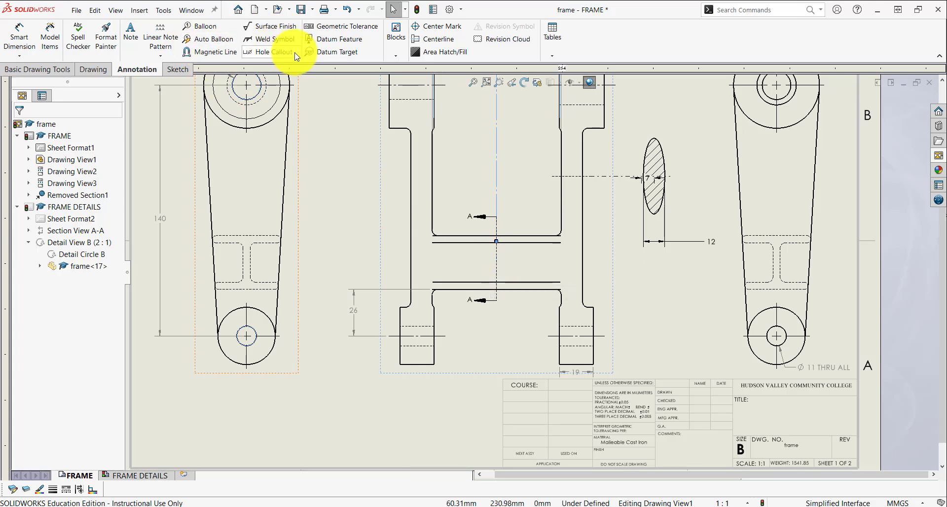
- Insert a second vertical centerline midway between the two lower bosses' inner edges in the front view
left_click(440, 39)
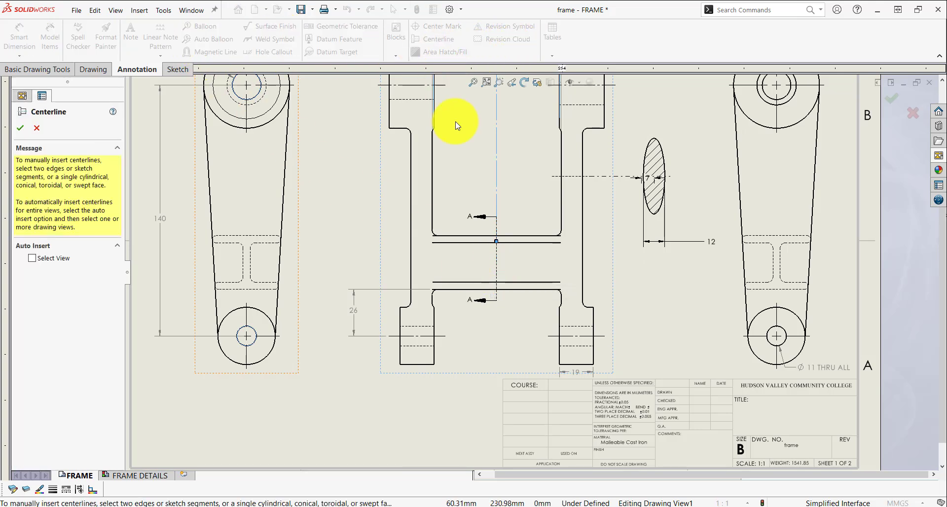
left_click(434, 323)
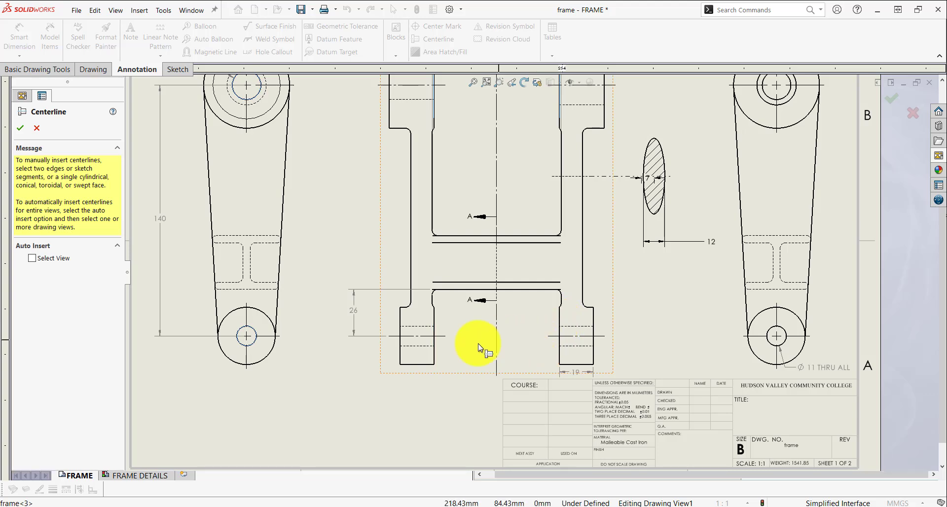
key("f")
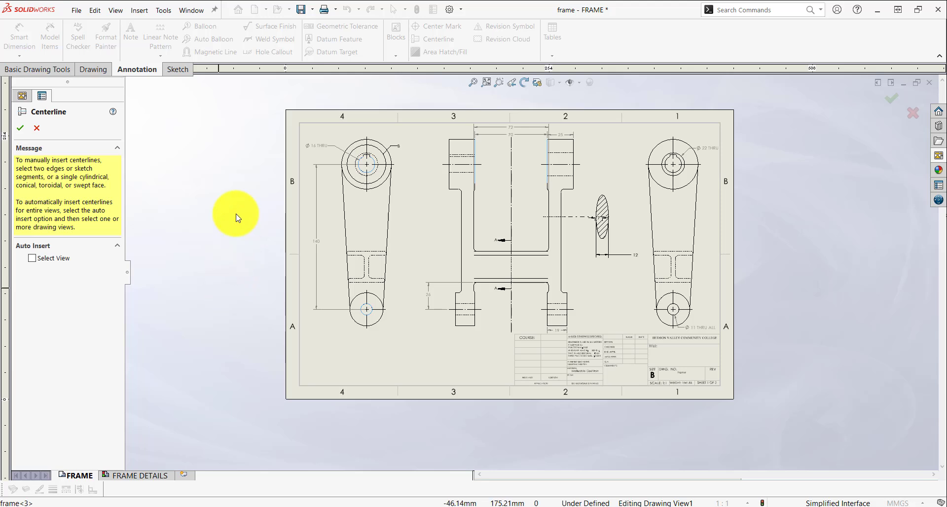
left_click(20, 128)
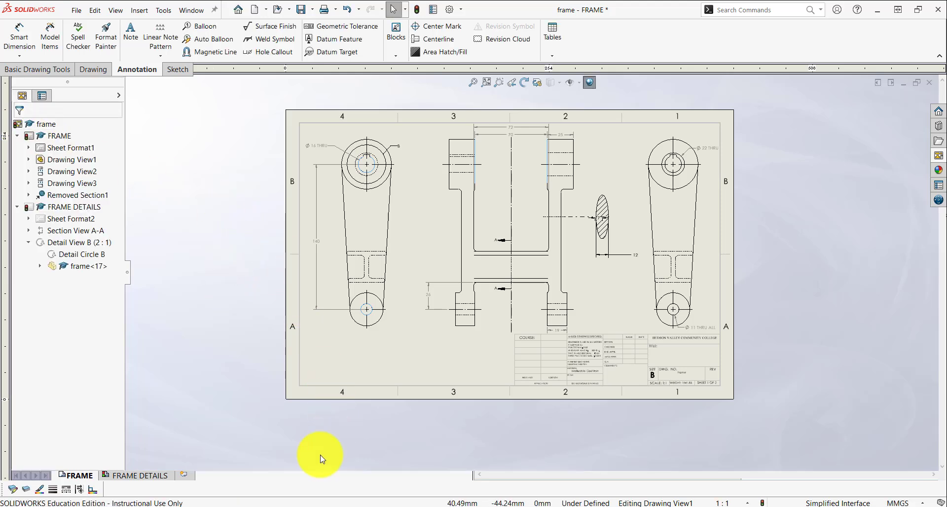
- Copy the centerline symbol note from Section A-A on the FRAME DETAILS sheet to the front view centerline's lower end on the FRAME sheet
left_click(140, 475)
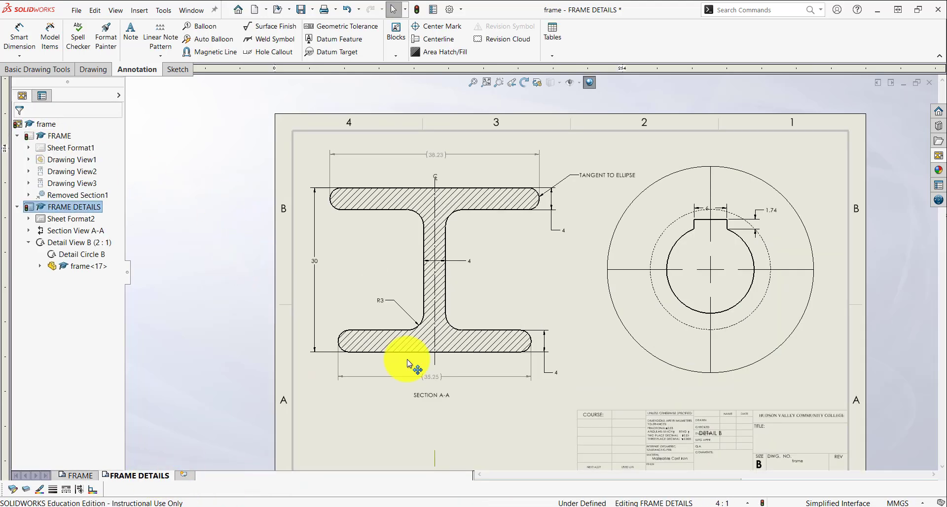
scroll(474, 197, "down", 5)
scroll(488, 207, "down", 1)
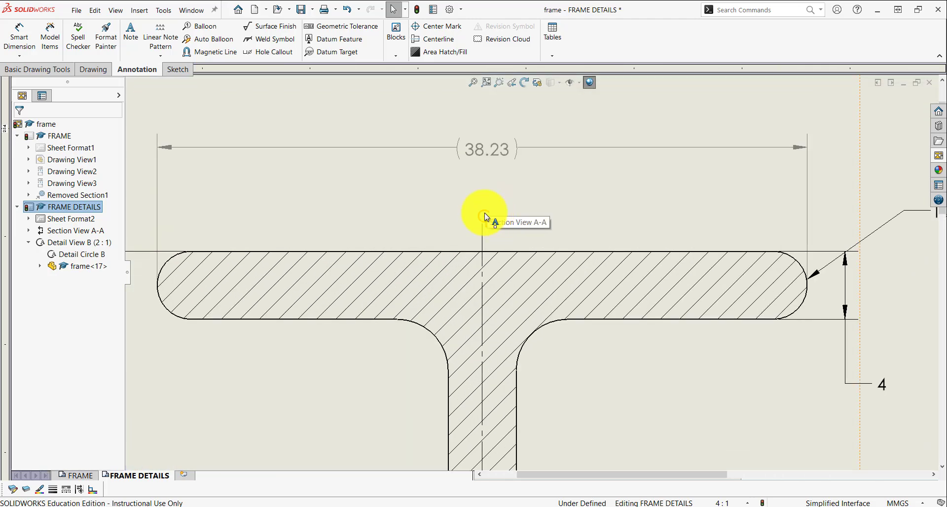
left_click(485, 218)
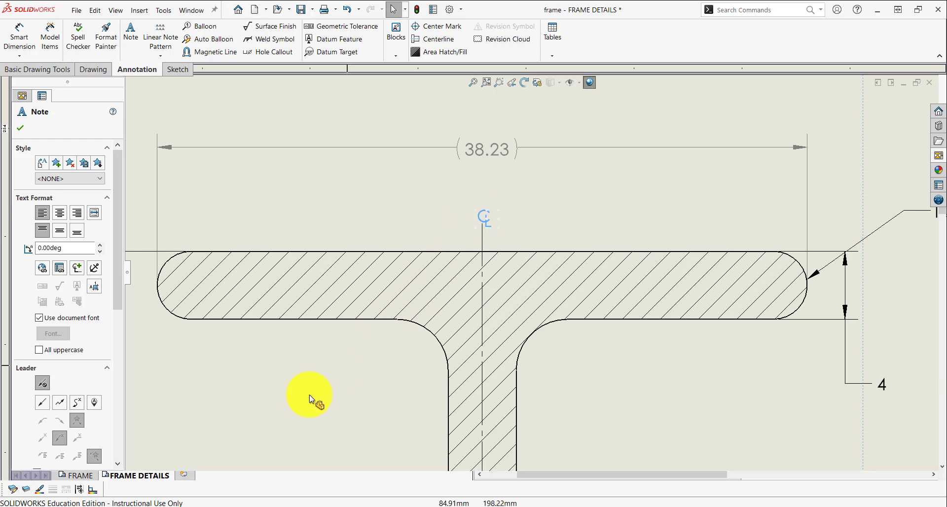
left_click(73, 477)
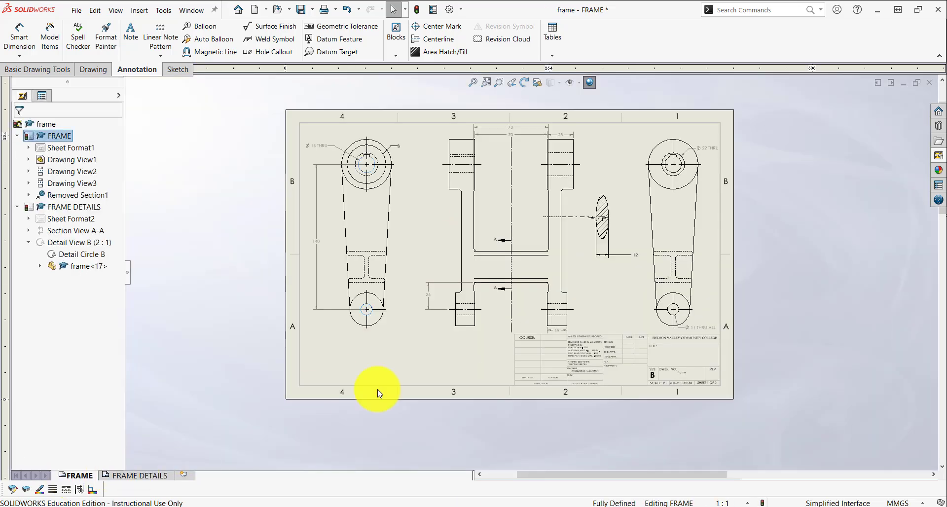
scroll(499, 317, "down", 6)
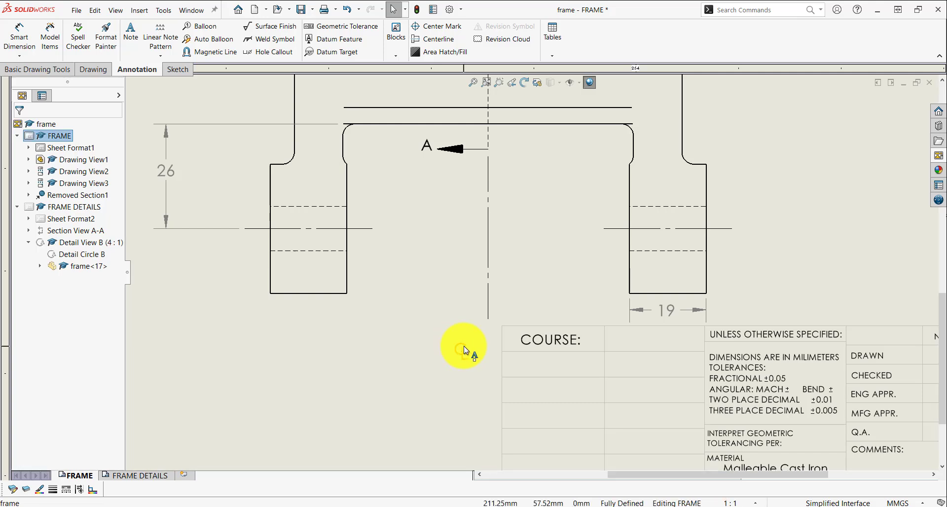
left_click(483, 318)
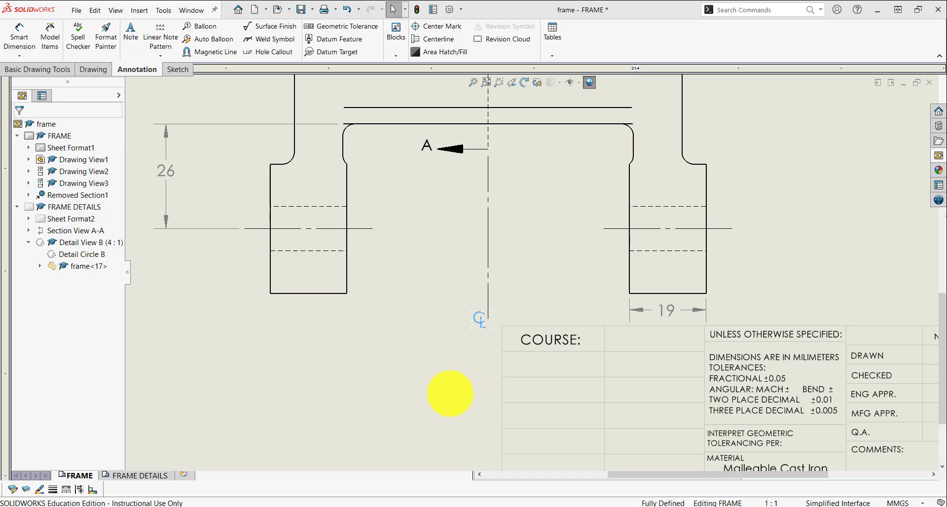
left_click(451, 393)
scroll(451, 394, "up", 4)
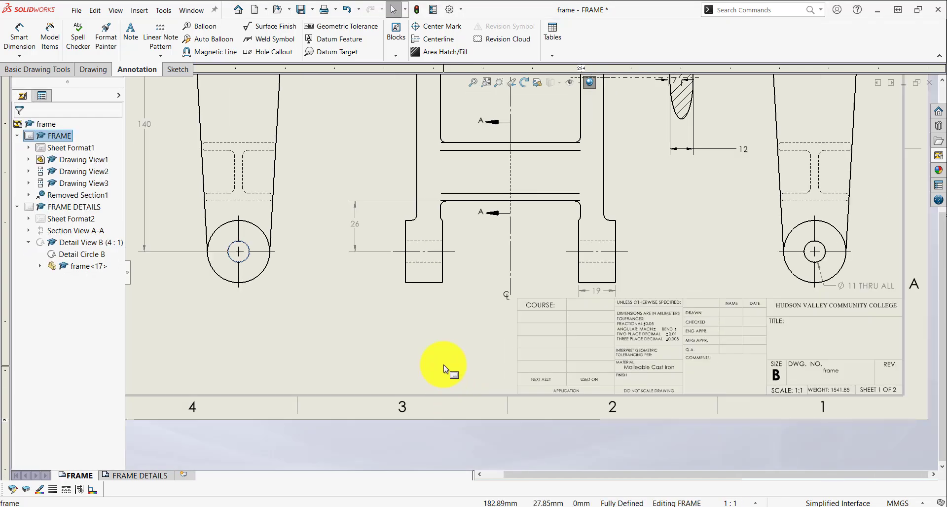
scroll(443, 364, "up", 6)
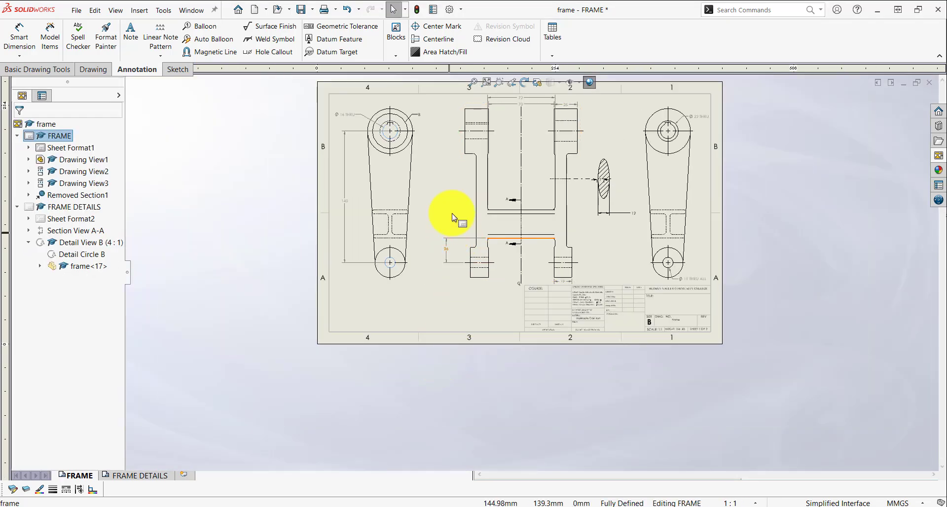
- Dimension the outer diameters of the upper and lower bosses in the right side view, placing both values left of the view
scroll(445, 184, "down", 2)
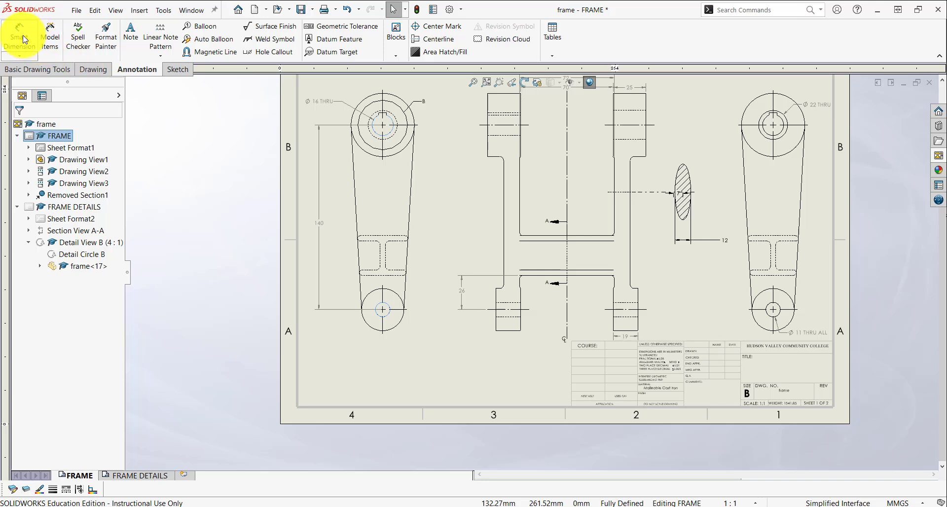
left_click(749, 111)
left_click(713, 95)
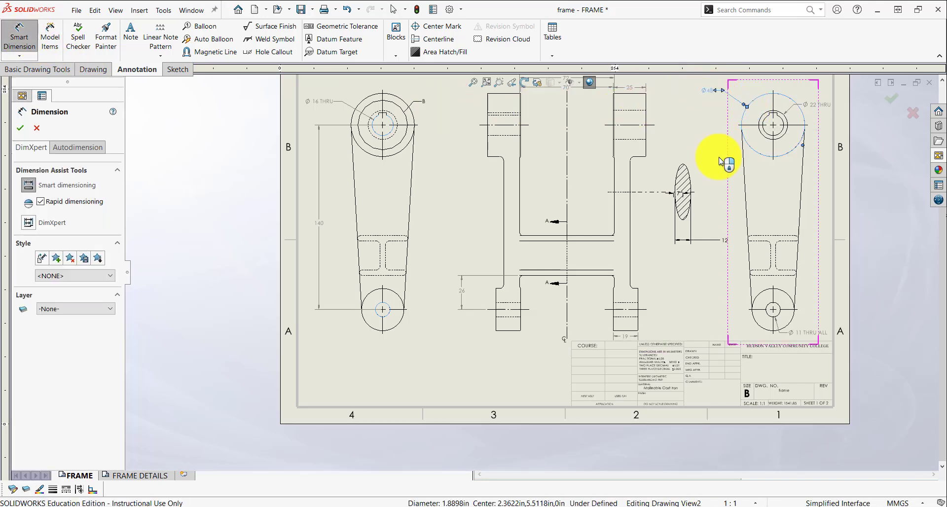
left_click(755, 322)
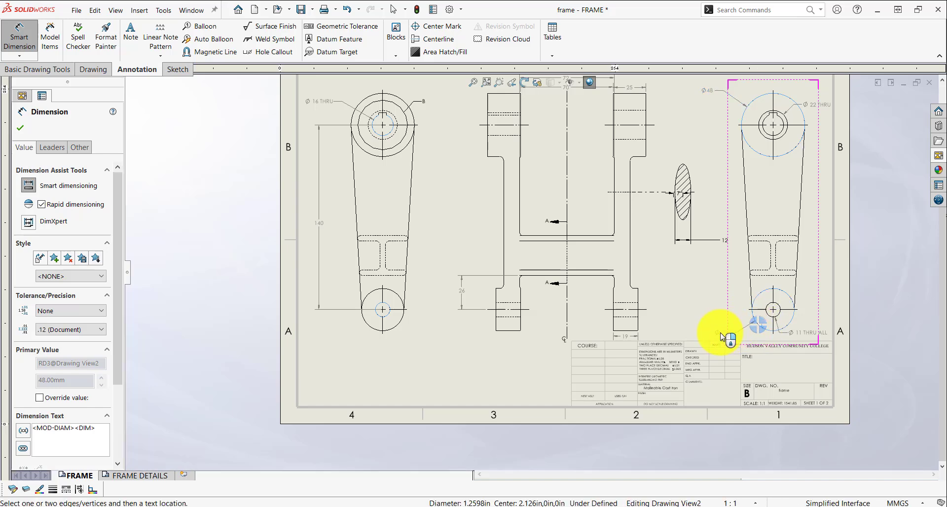
left_click(723, 337)
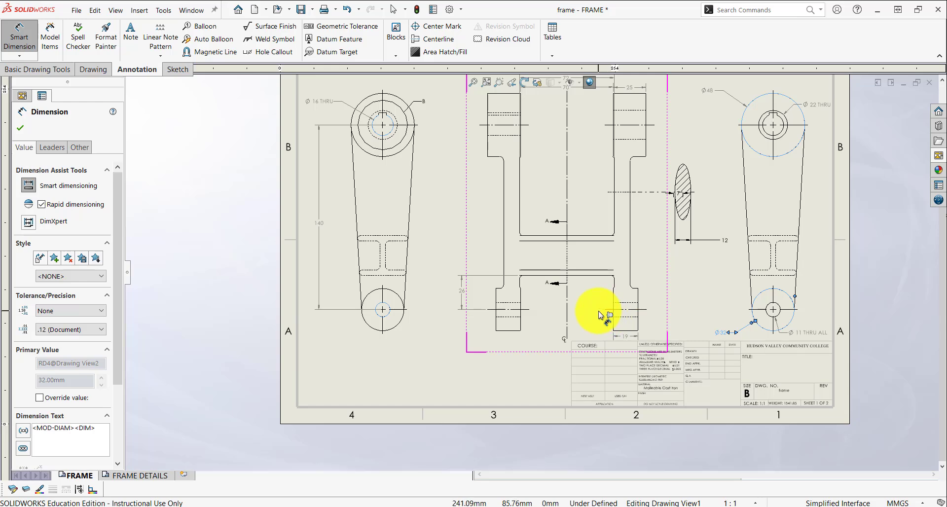
- Place an empty note under COMMENTS in the FRAME sheet's title block
key("f")
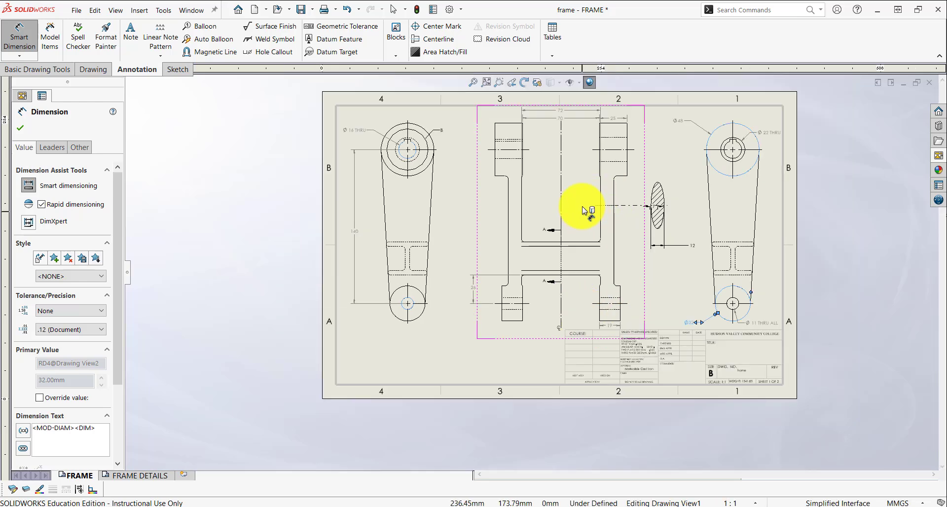
scroll(624, 345, "down", 4)
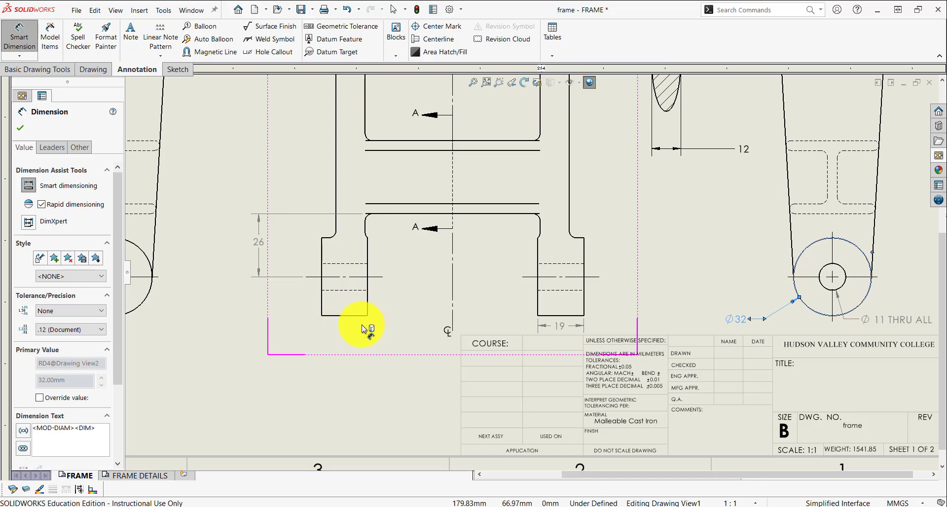
scroll(366, 321, "up", 5)
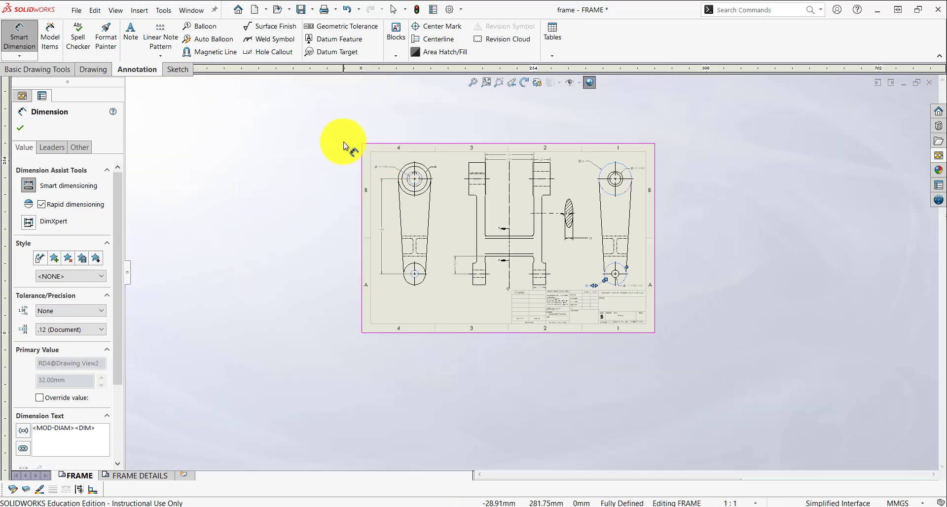
left_click(130, 31)
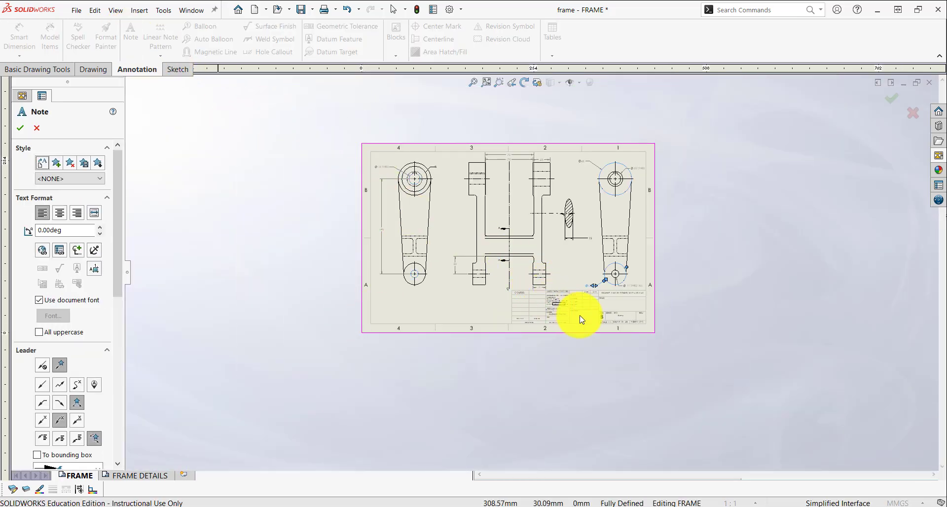
scroll(578, 317, "down", 6)
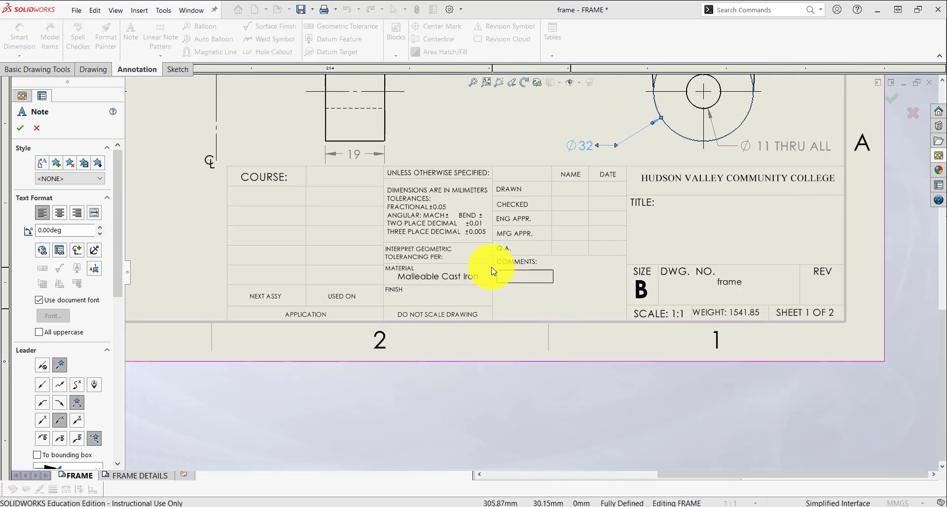
left_click(501, 277)
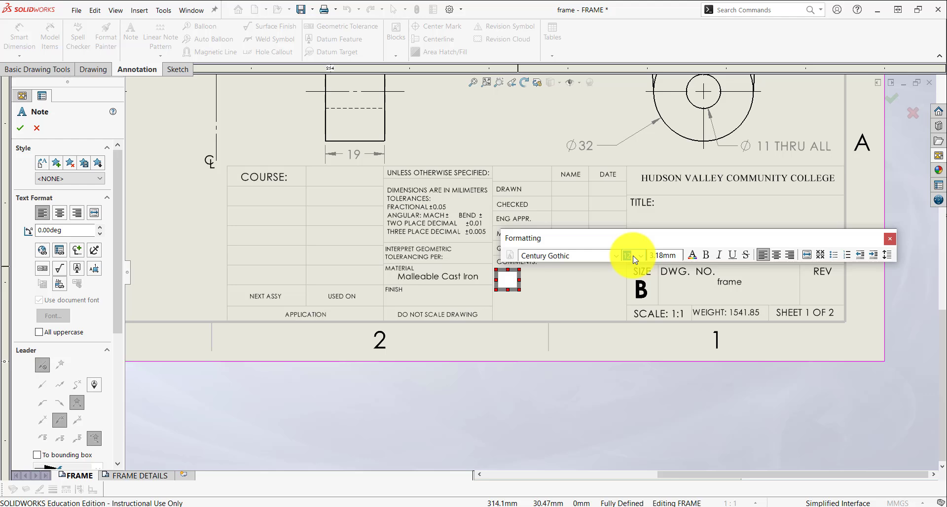
left_click(513, 280)
left_click(509, 283)
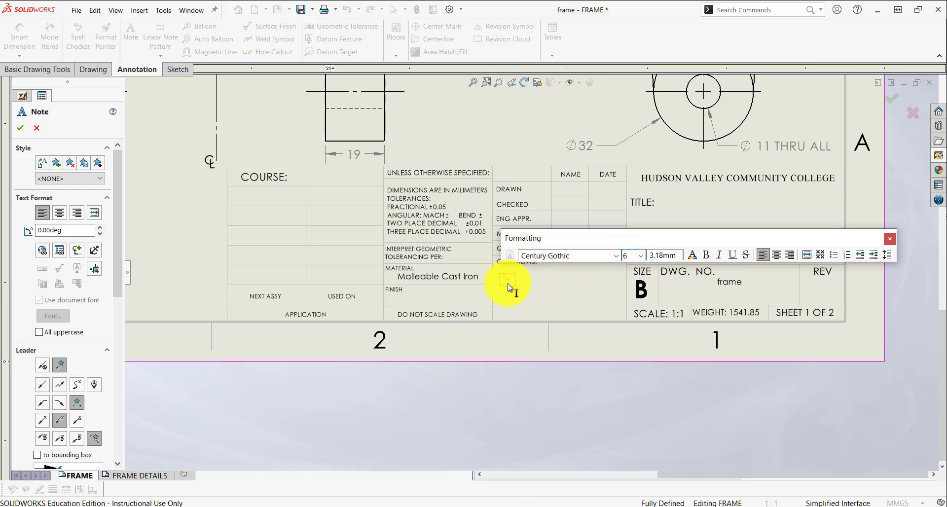
left_click(508, 282)
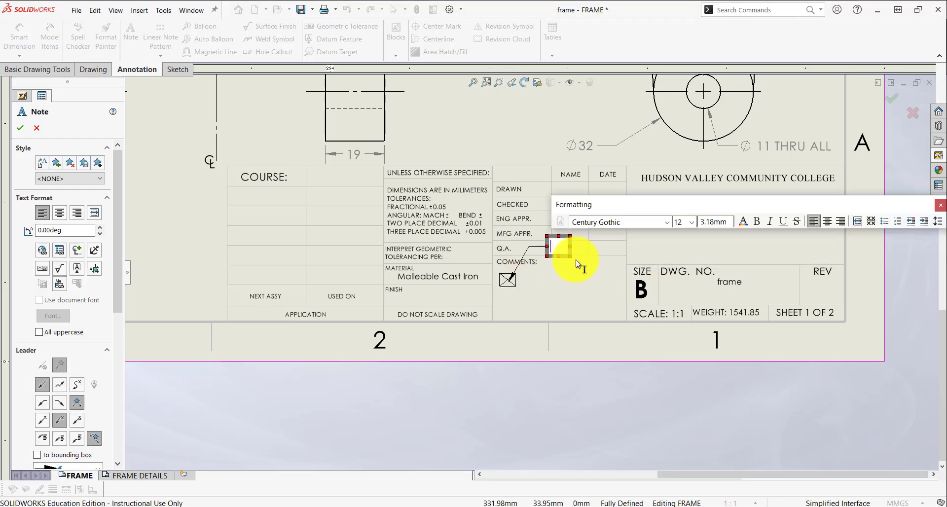
key("Escape")
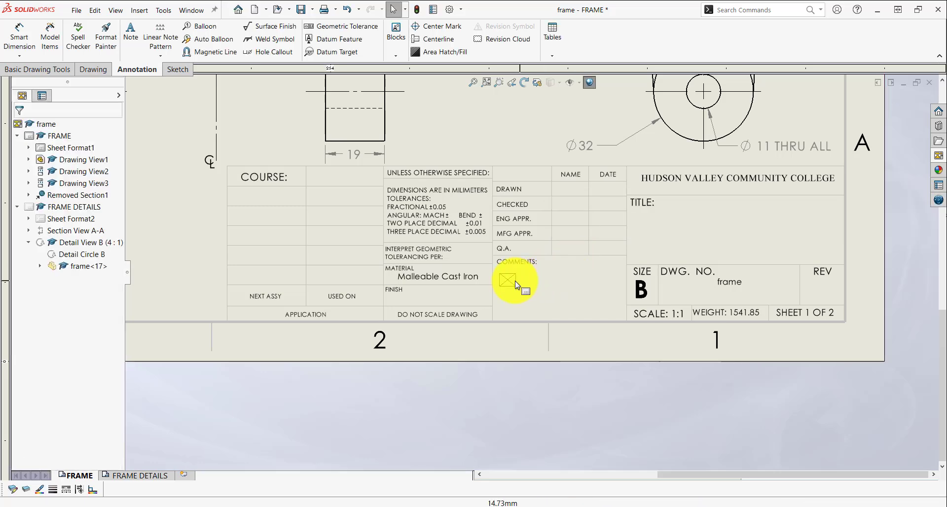
- Enter "ALL UNMARKED RADII R3" as the text of the empty note under COMMENTS
left_click(514, 281)
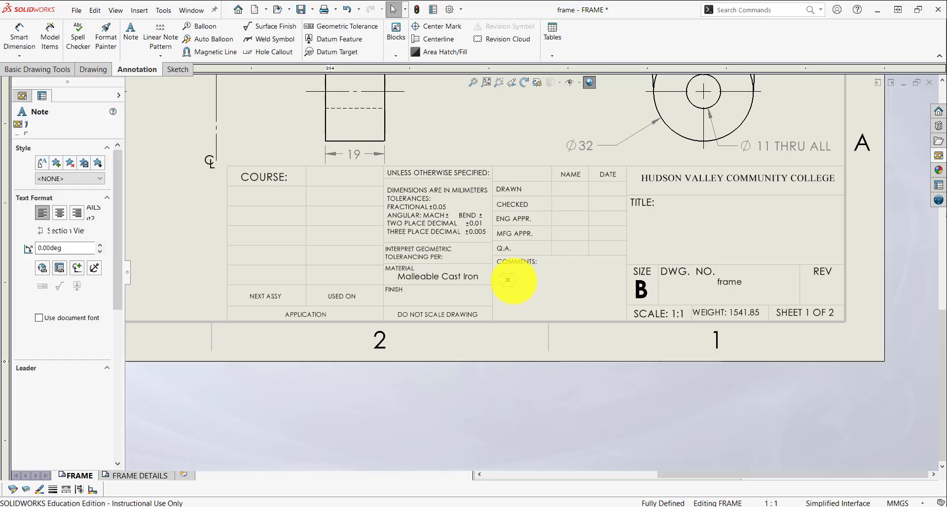
double_click(514, 281)
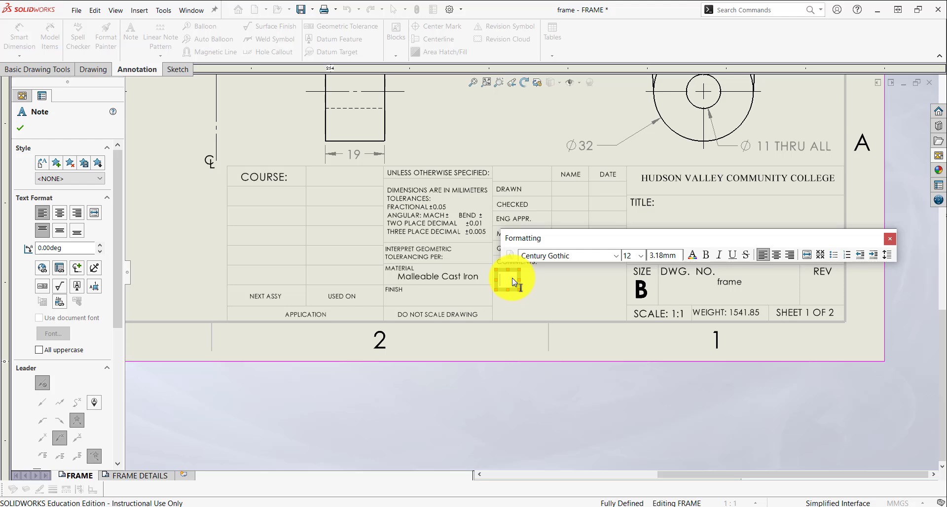
type("ALL UNMARKED RADII")
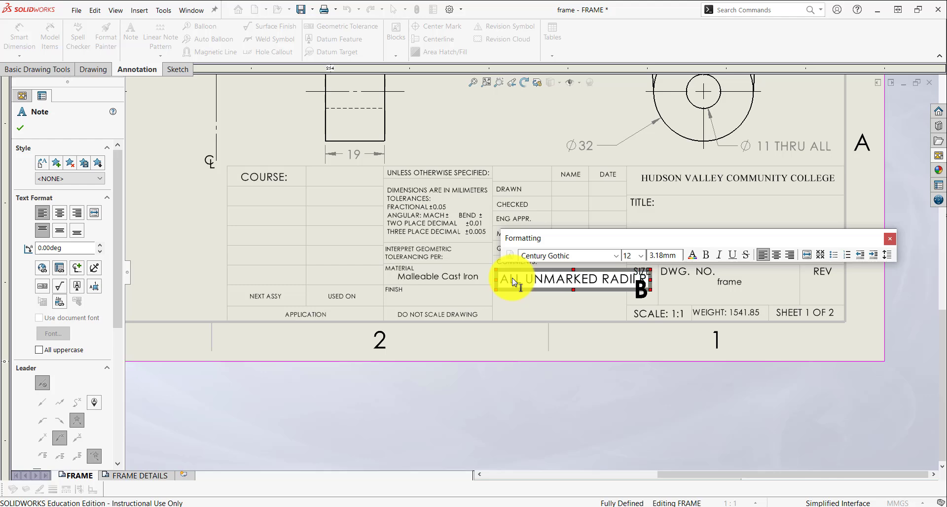
type(" R3")
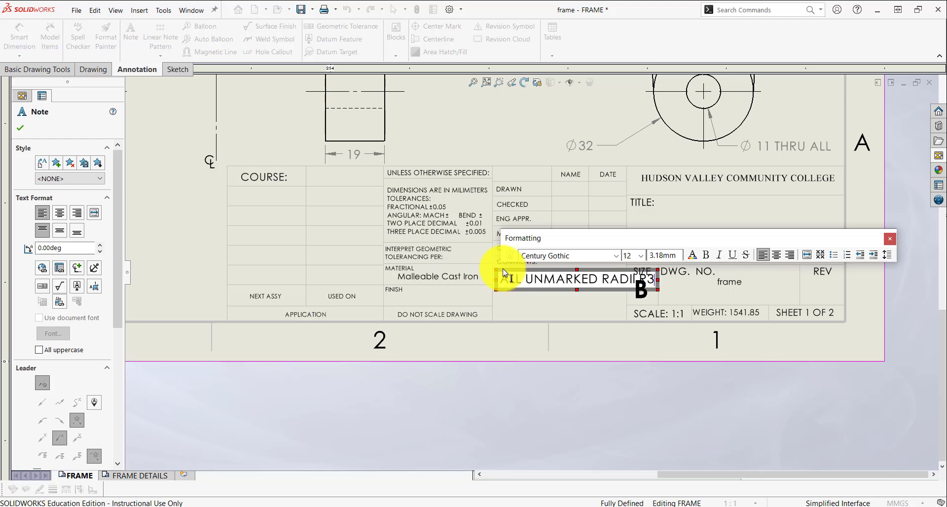
left_click(517, 300)
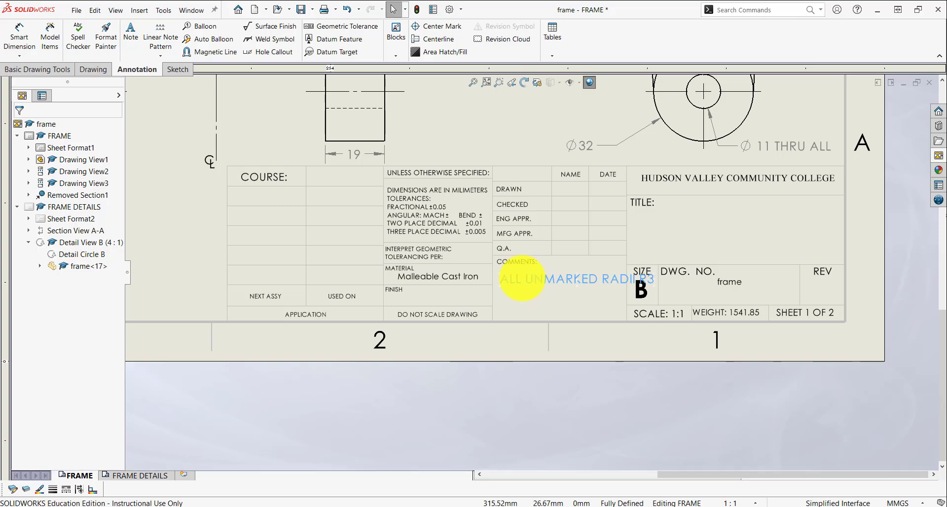
- Set the font size of the comments note to 6 so it fits inside its title block cell
double_click(522, 280)
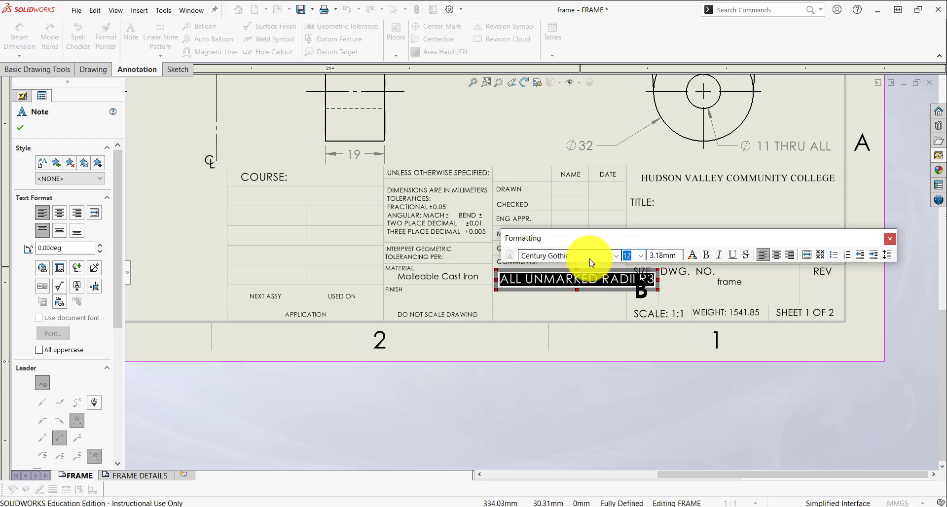
type("6")
key("Return")
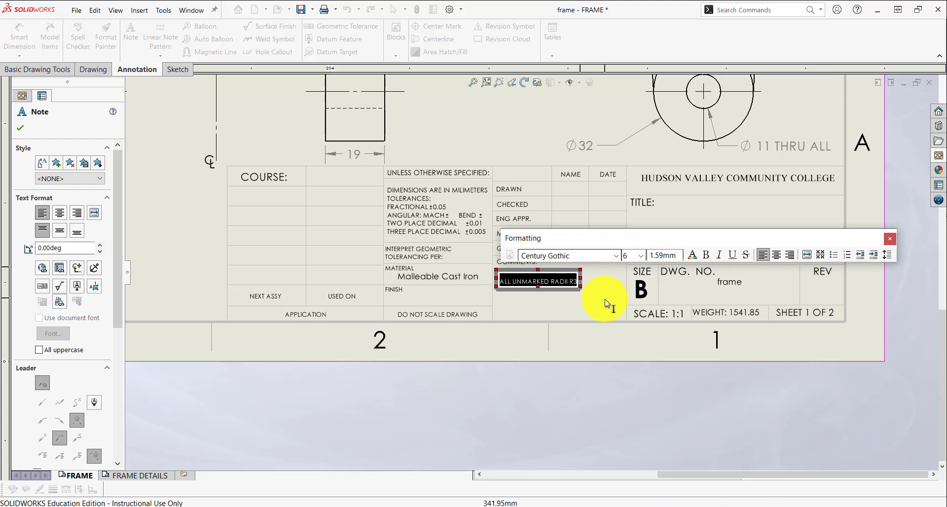
left_click(602, 299)
- Align the radii note with the left edge of the COMMENTS label, just beneath it
scroll(559, 281, "down", 5)
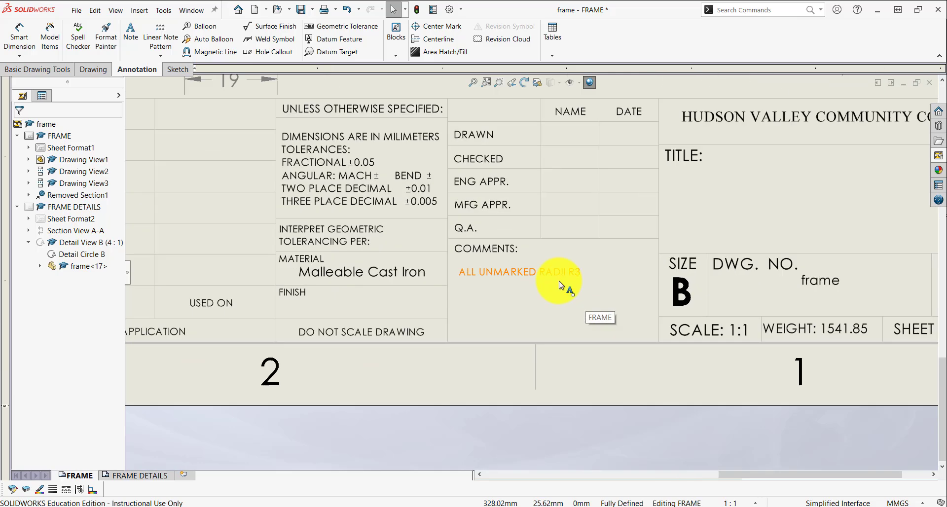
left_click_drag(439, 253, 424, 247)
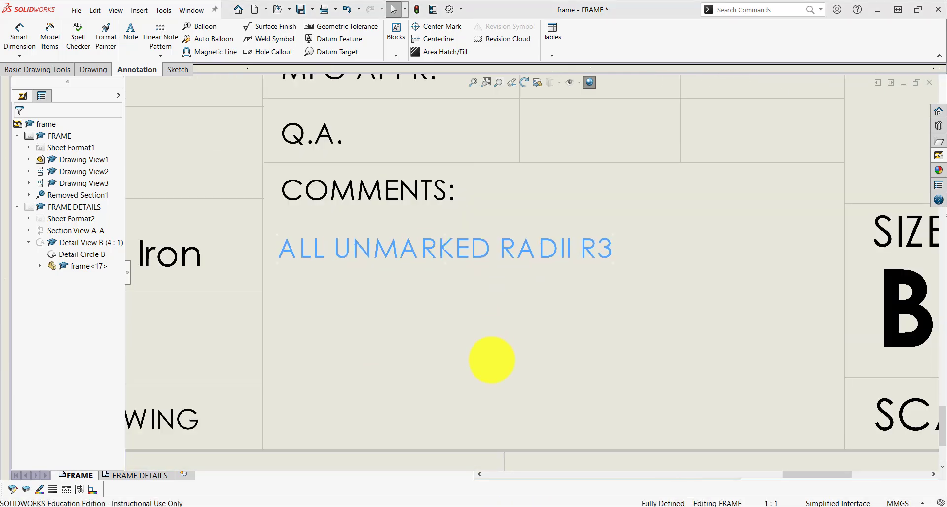
left_click(492, 360)
- Remove the 7 mm dimension that overlaps the hatched removed section
key("f")
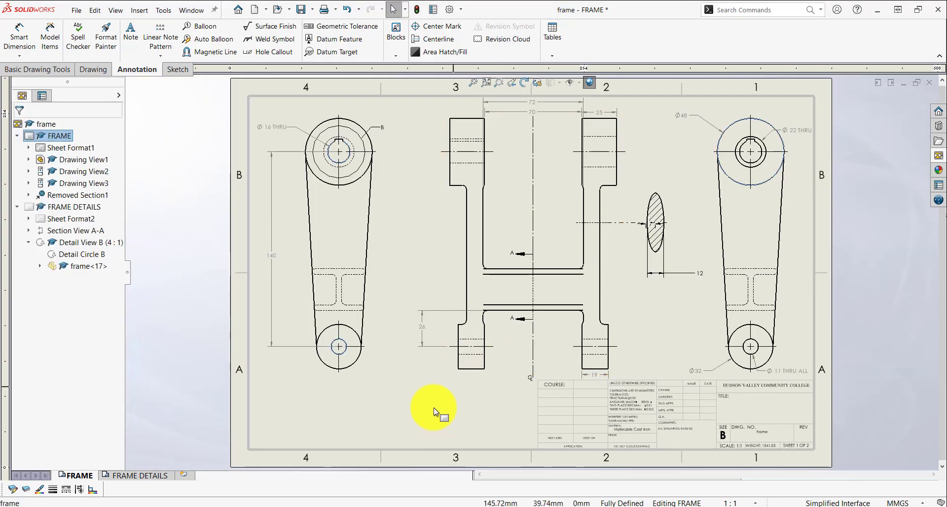
scroll(639, 244, "down", 3)
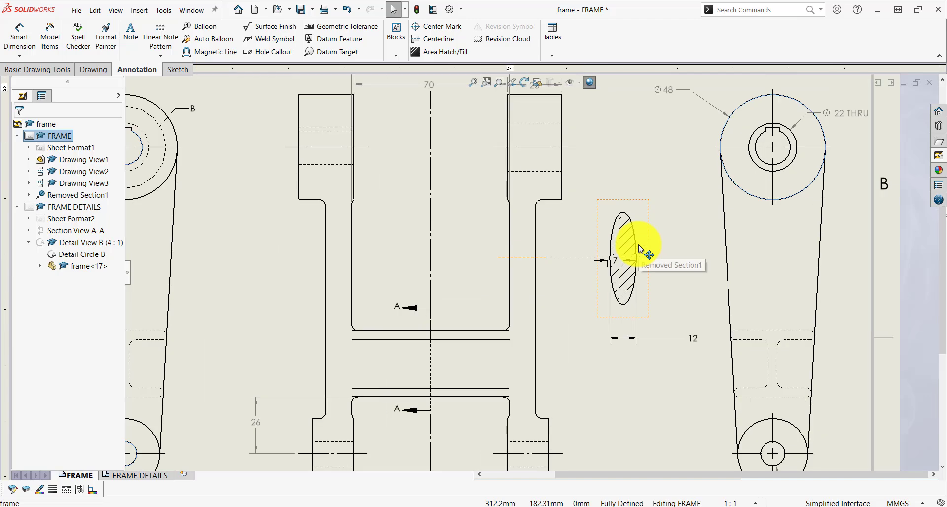
left_click(590, 275)
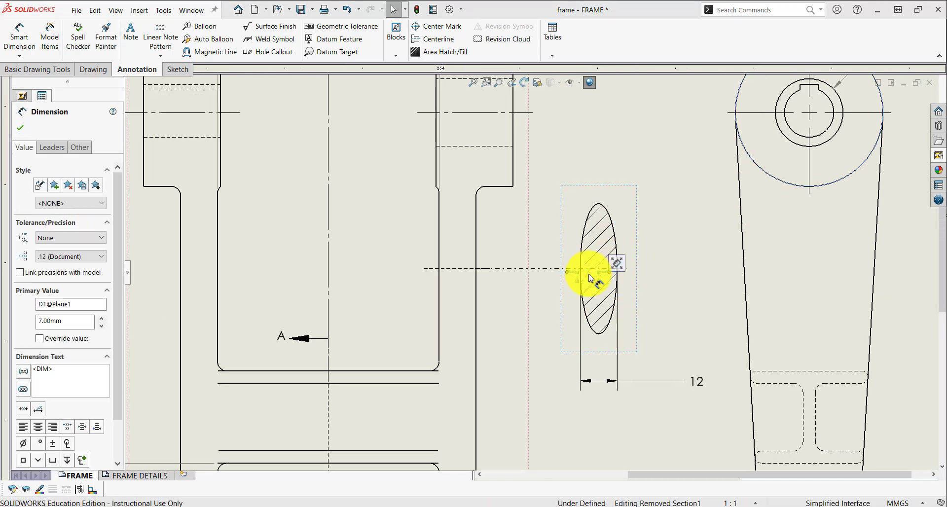
key("Escape")
scroll(602, 327, "up", 3)
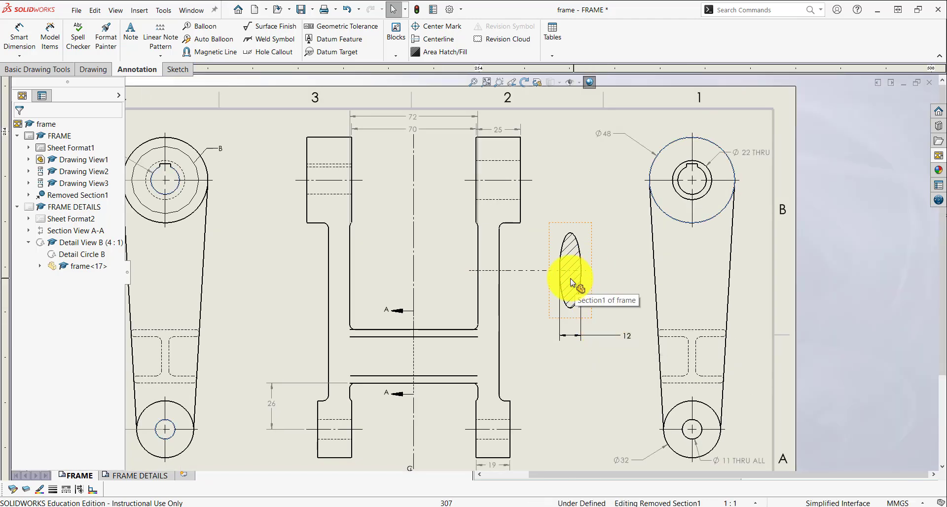
scroll(463, 295, "up", 3)
scroll(296, 227, "down", 2)
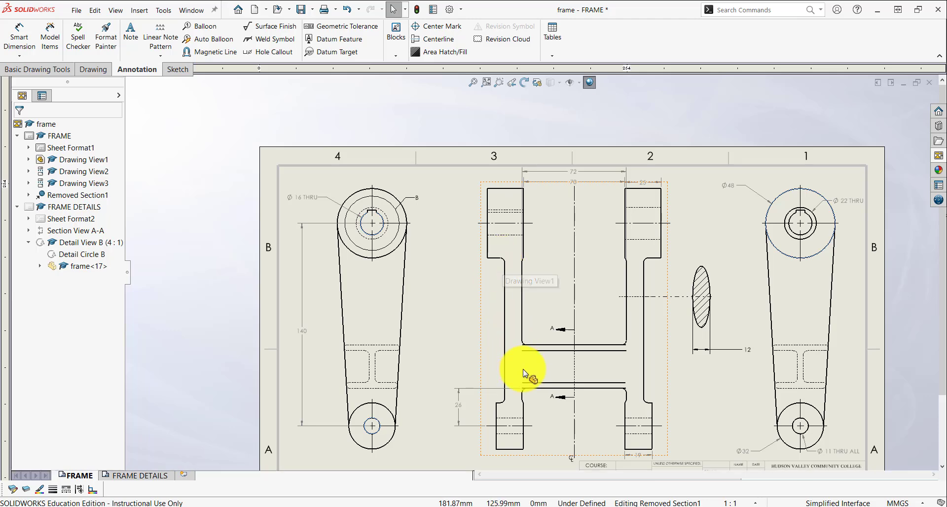
- On the FRAME DETAILS sheet, move Detail View B's keyway width dimension up above the dashed circle
left_click(138, 477)
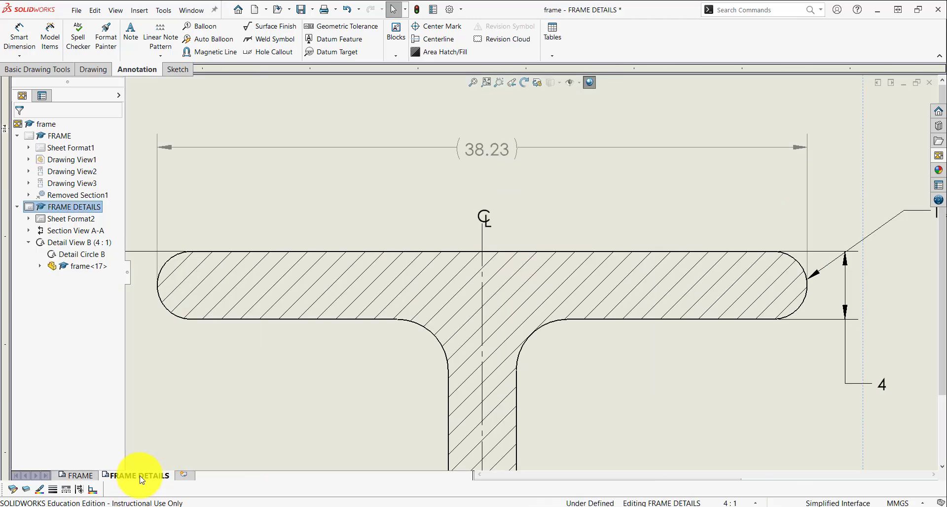
scroll(393, 384, "up", 3)
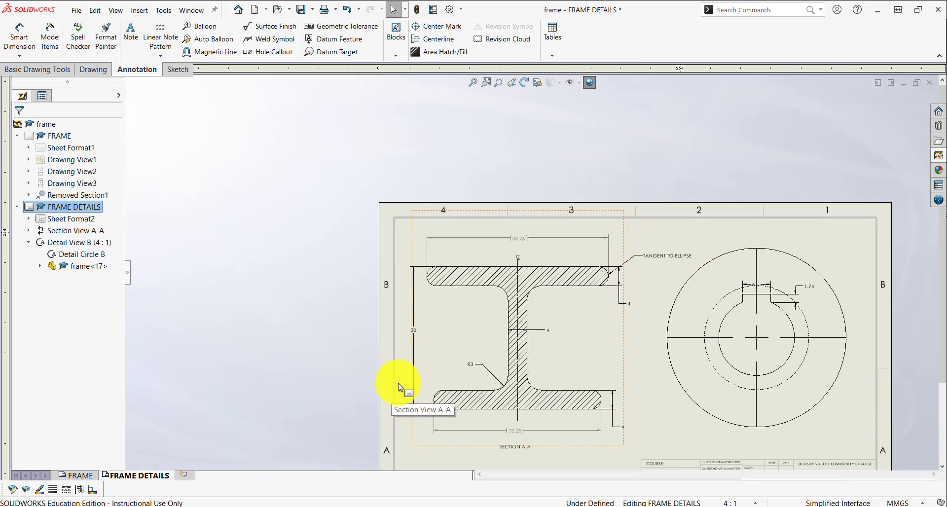
scroll(772, 304, "down", 3)
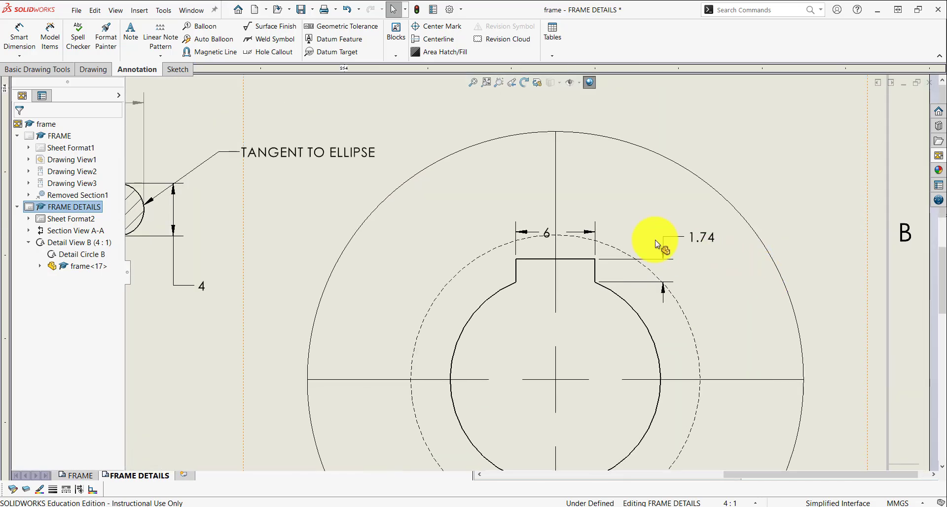
scroll(617, 234, "down", 3)
left_click_drag(449, 221, 435, 118)
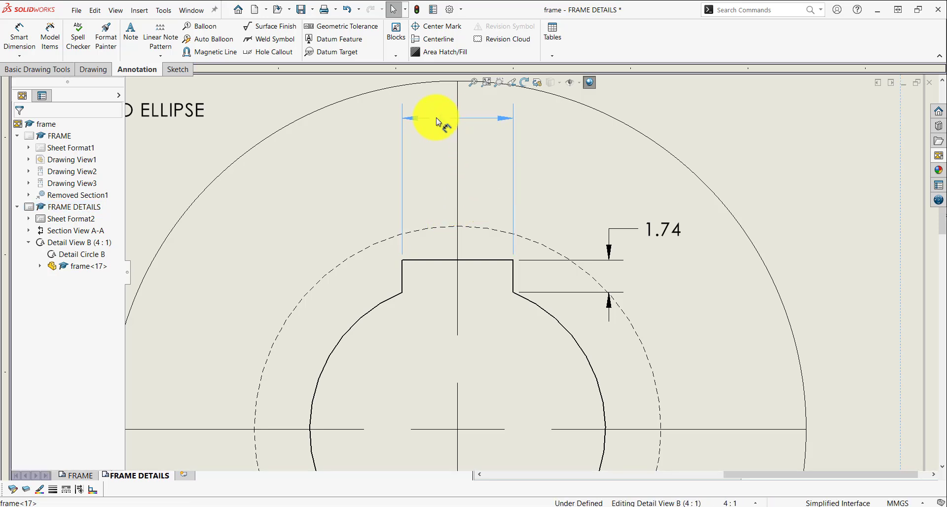
left_click(845, 331)
scroll(844, 332, "up", 6)
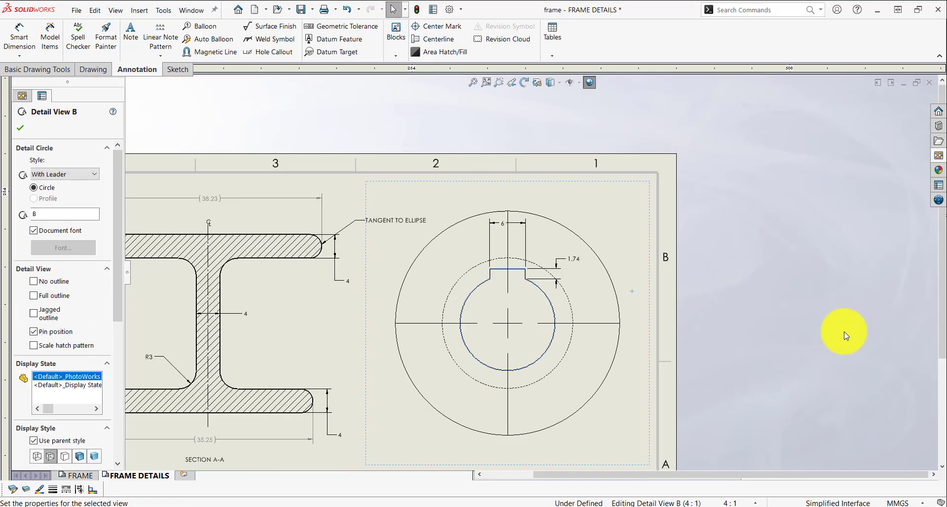
- Move the DETAIL B label out of the title block to just below its view's outer circle, and return to the FRAME sheet
scroll(509, 274, "up", 2)
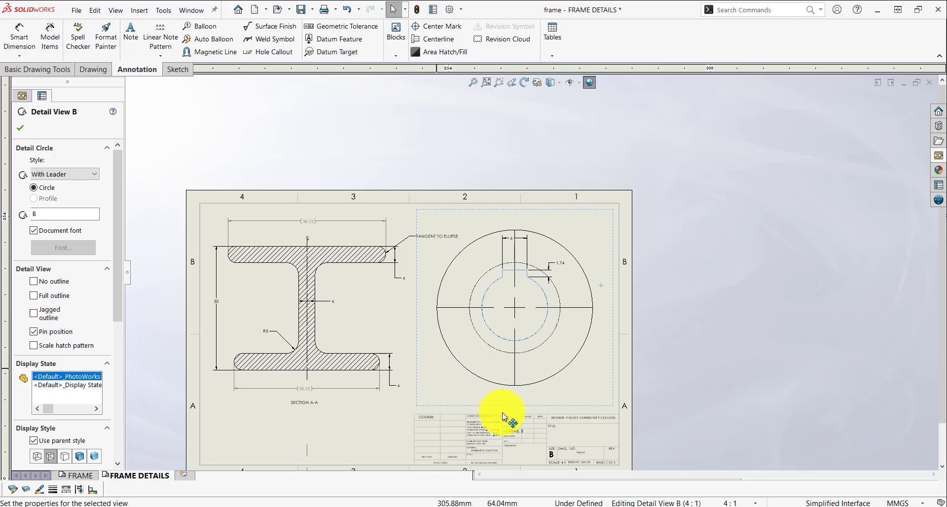
scroll(497, 417, "down", 3)
left_click_drag(566, 355, 572, 271)
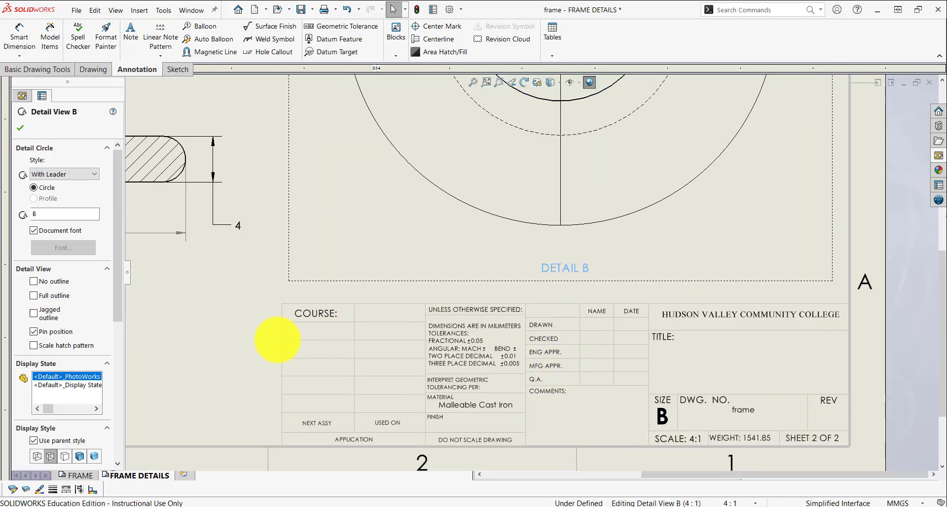
scroll(277, 343, "up", 4)
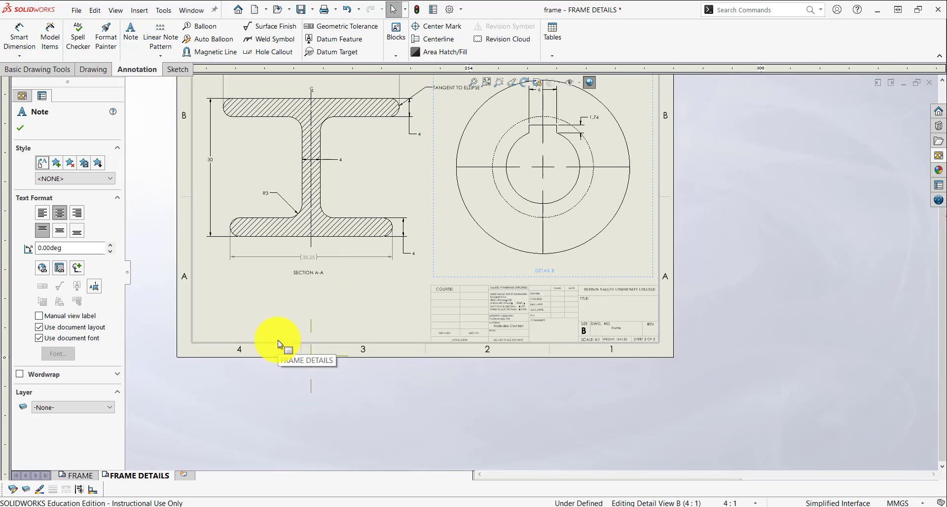
key("f")
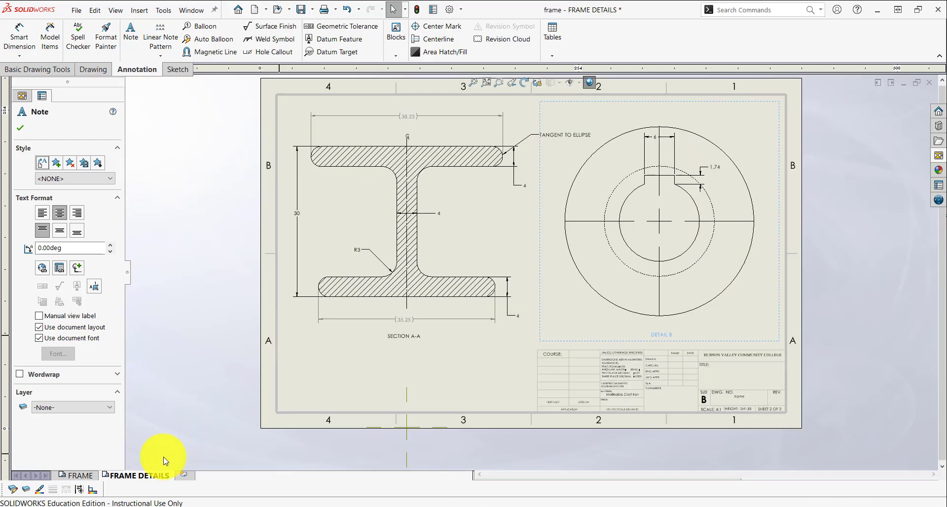
left_click(78, 475)
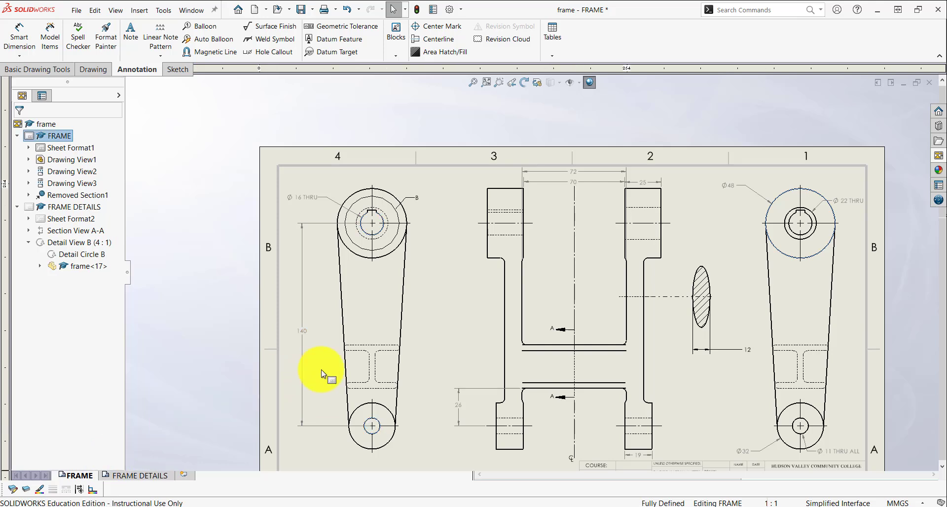